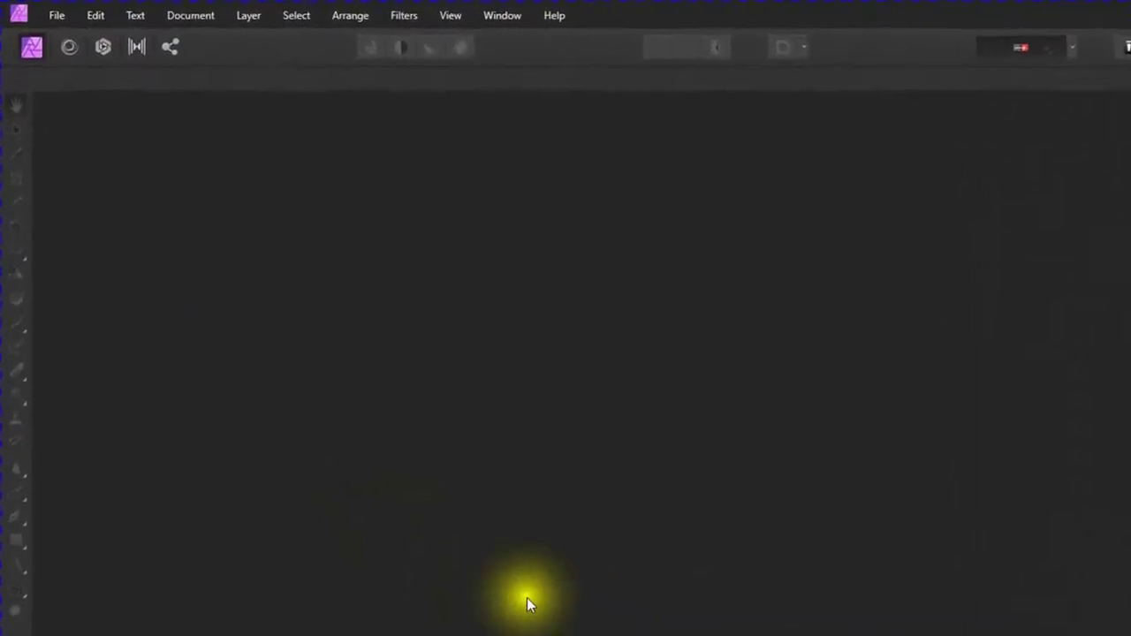
Create a new 100 × 100 mm document in millimetres with a transparent background
click(75, 22)
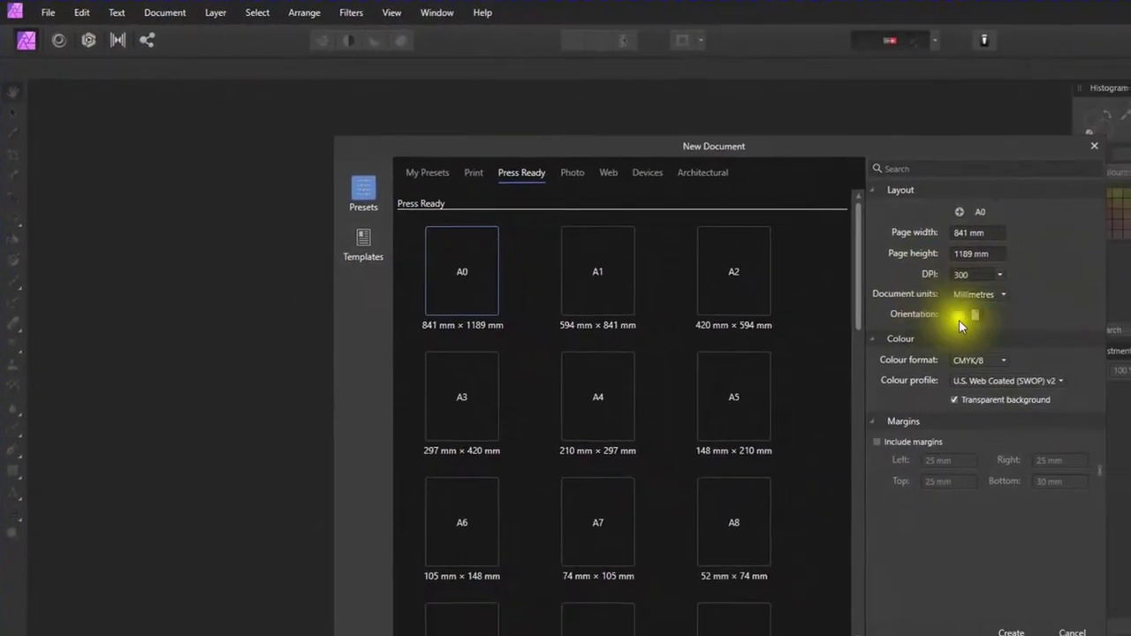
click(1015, 301)
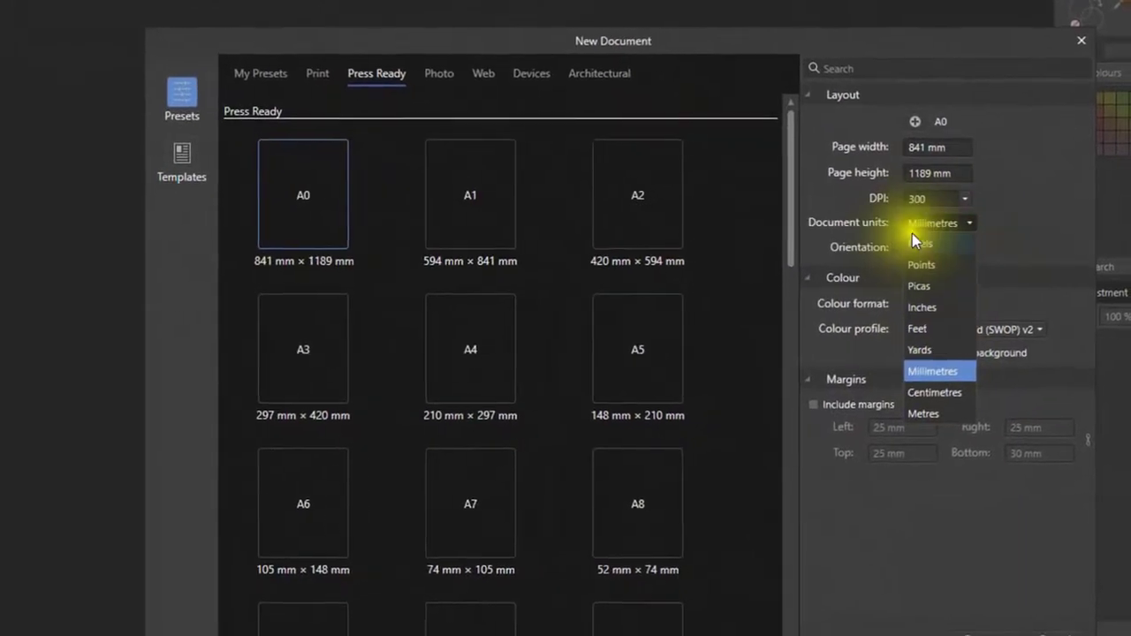
click(931, 248)
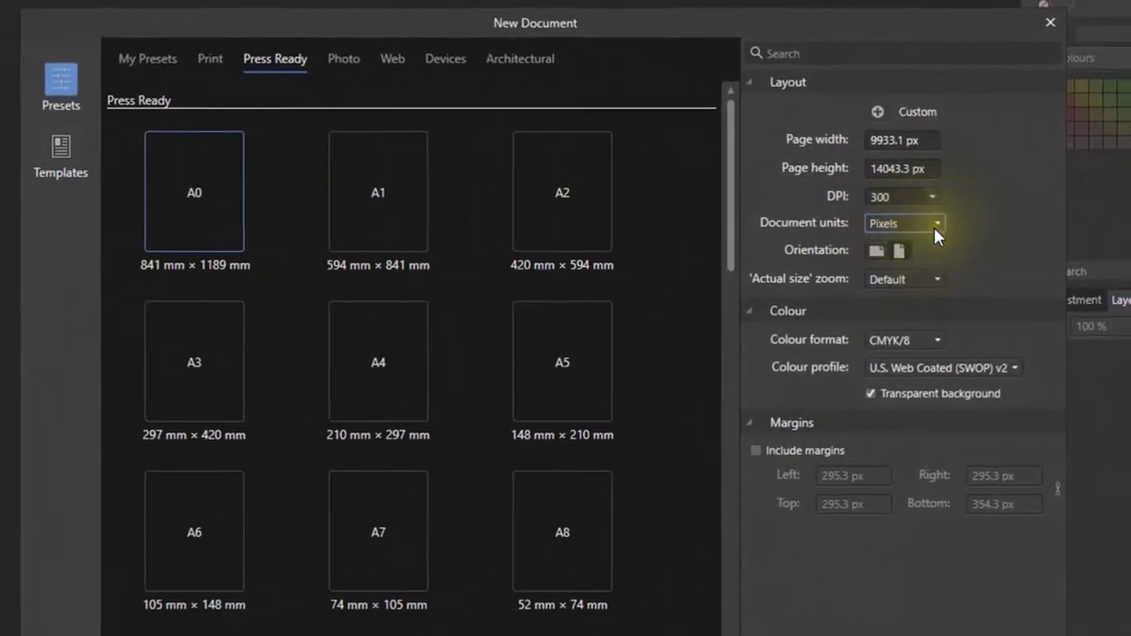
click(934, 224)
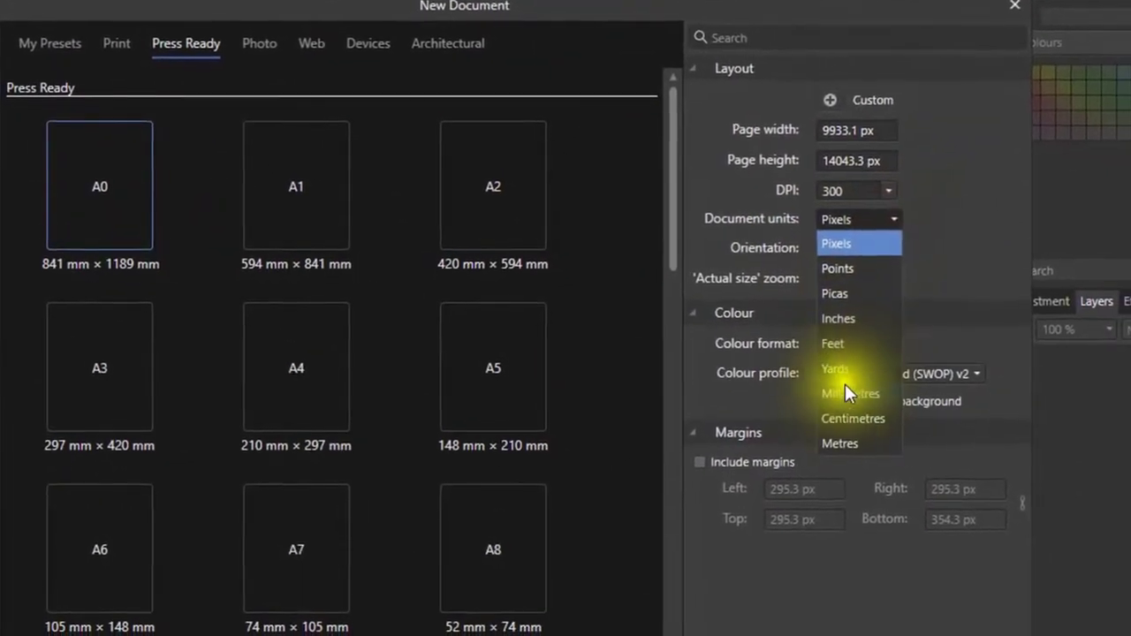
click(855, 398)
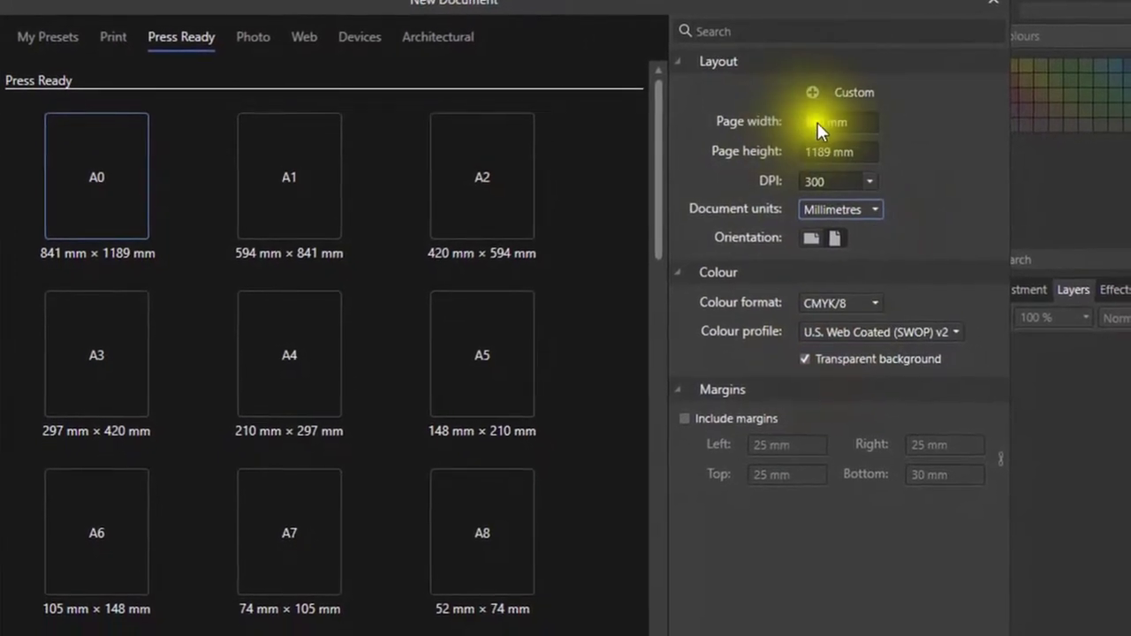
click(817, 122)
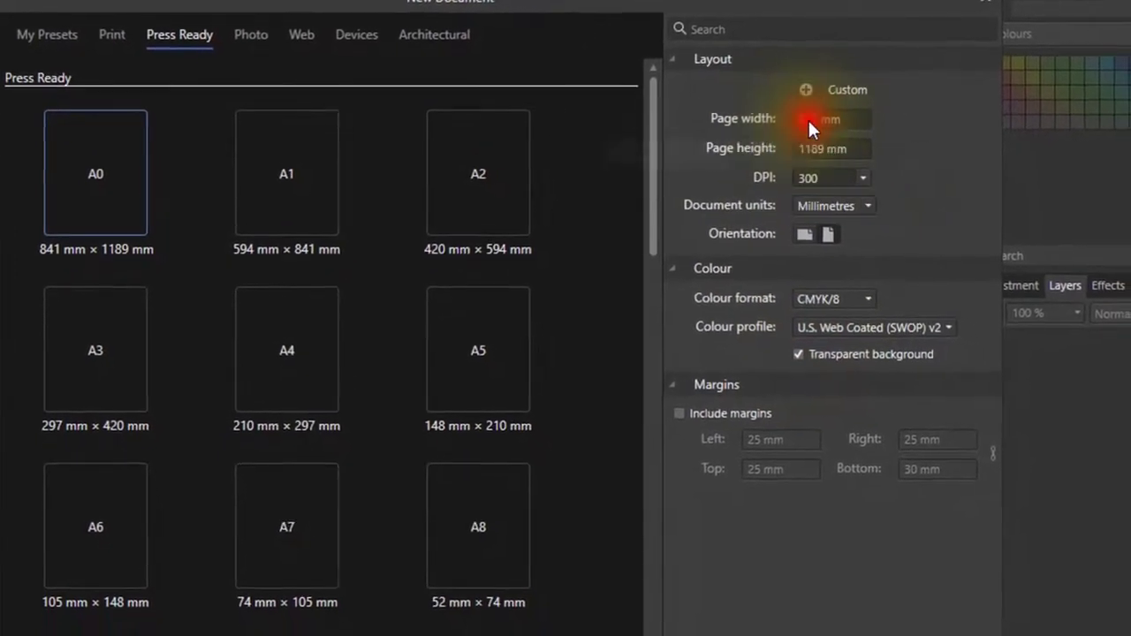
text(100)
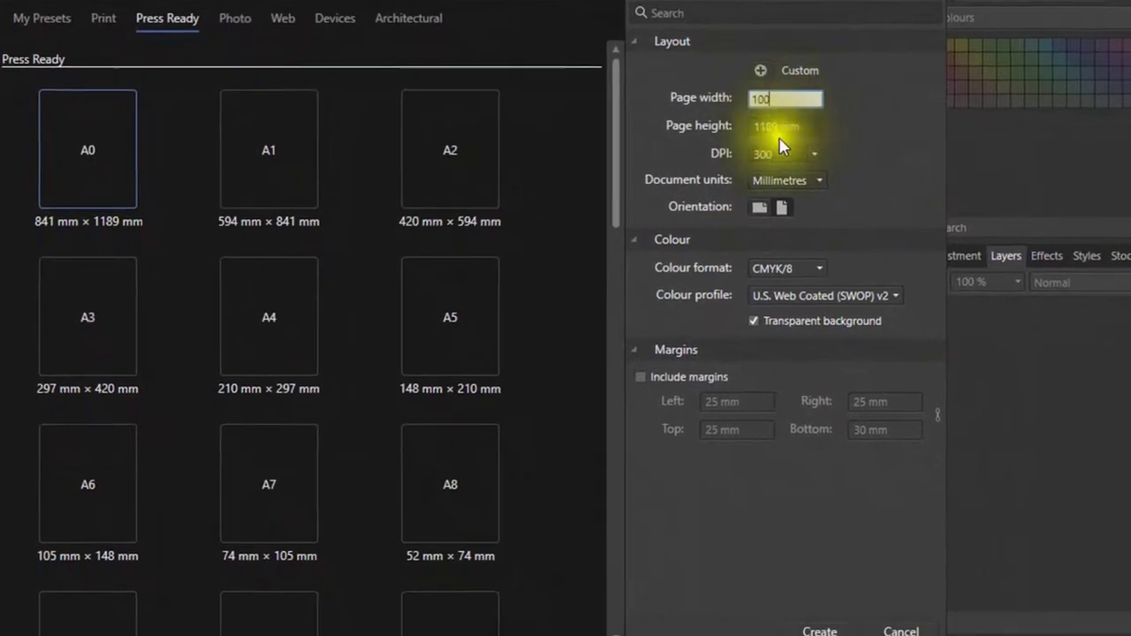
click(786, 130)
text(100)
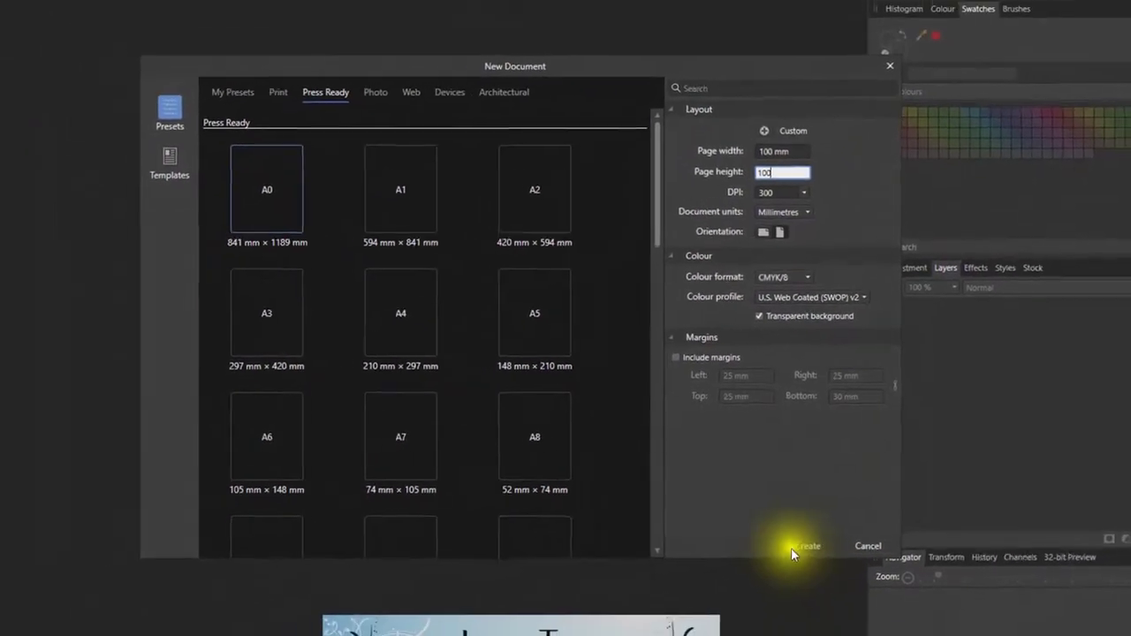
click(800, 555)
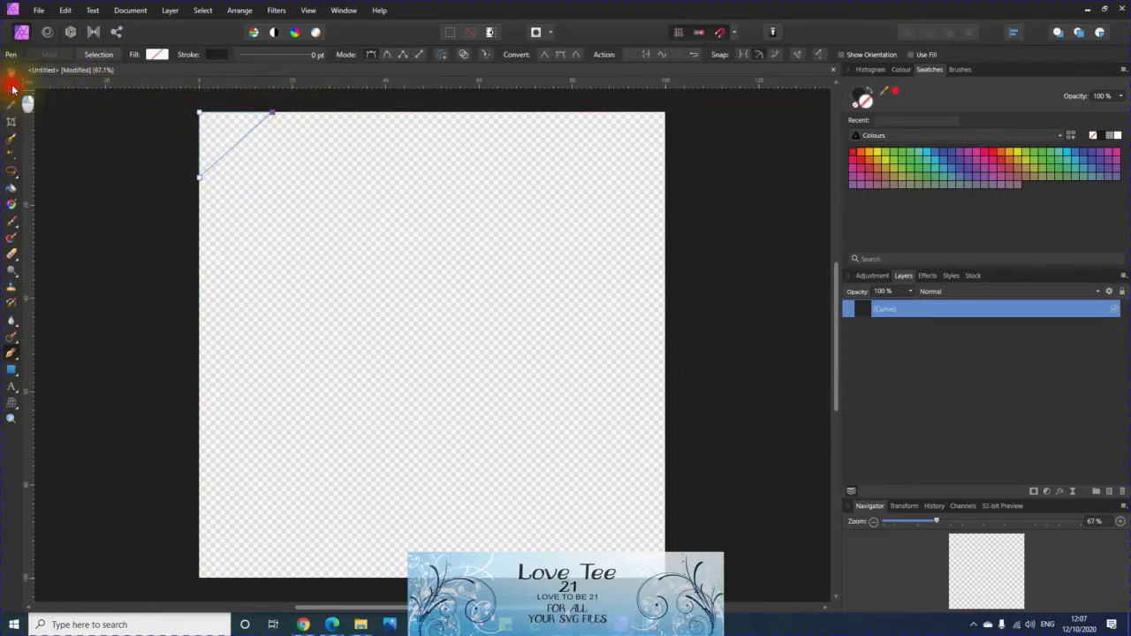
Glance at the fill colour options, then bring up the View menu over the blank canvas
click(59, 54)
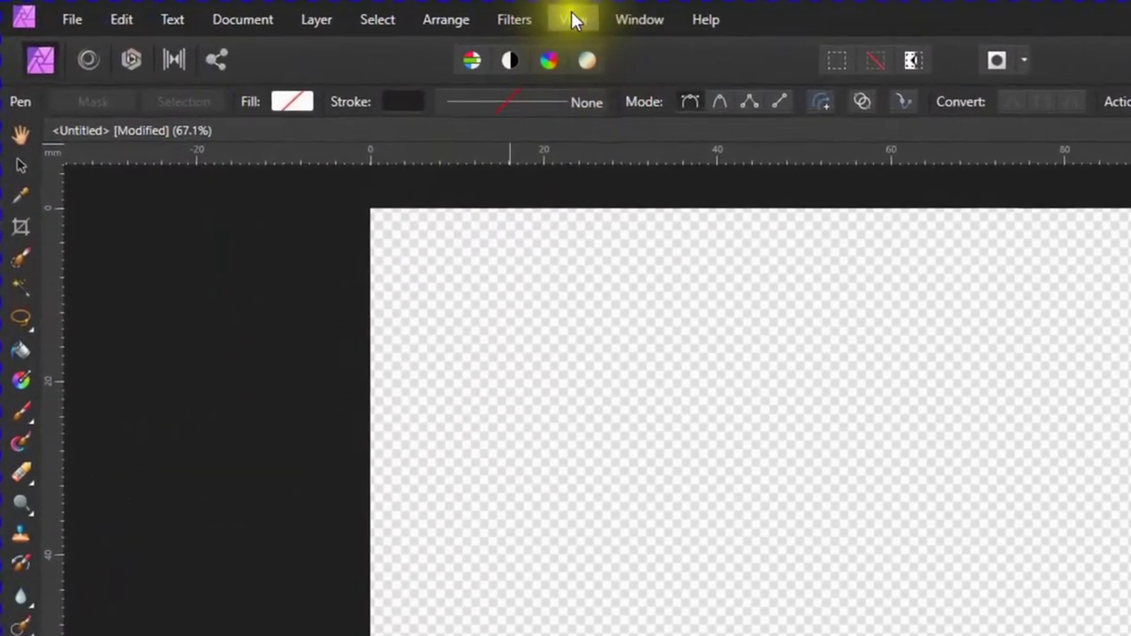
click(575, 20)
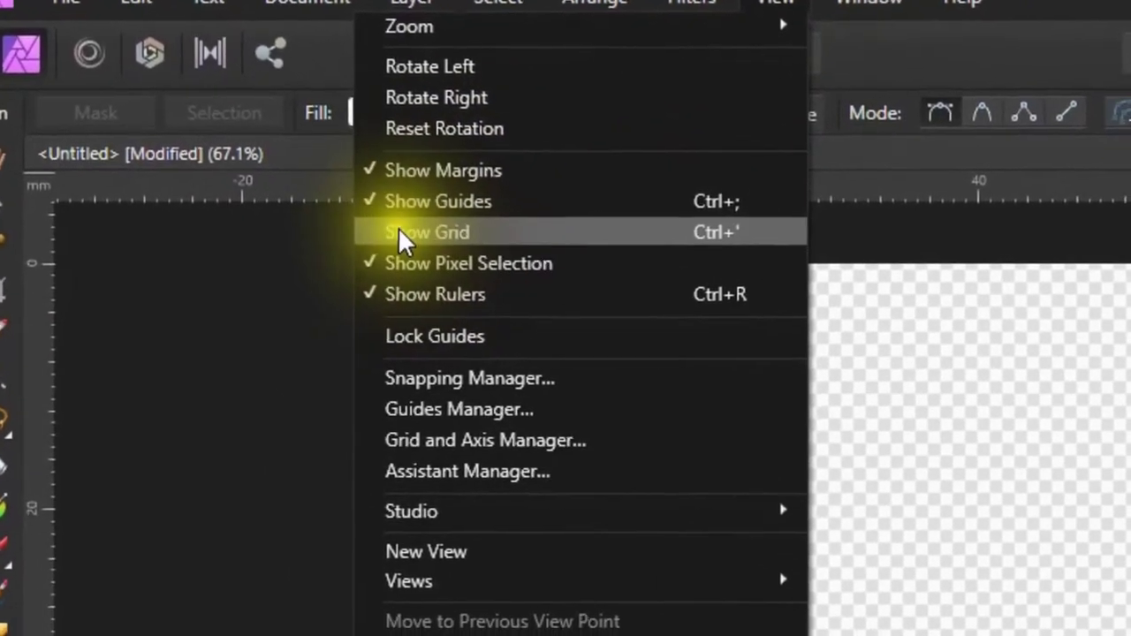
Show a 1cm Square grid with red, fully opaque grid and subdivision lines
click(426, 249)
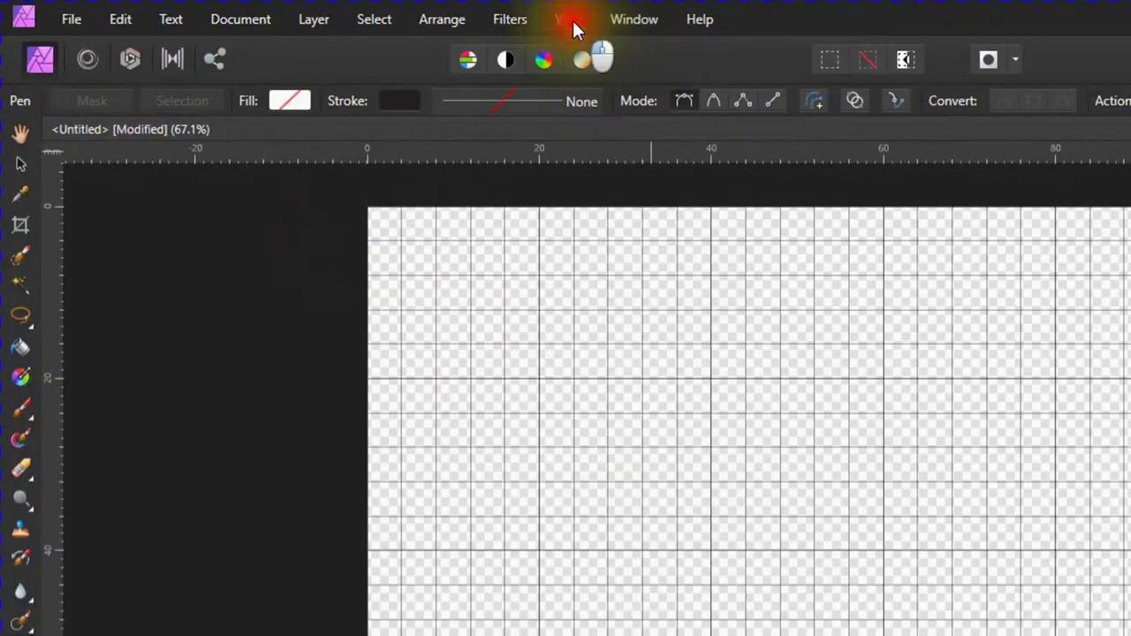
click(571, 20)
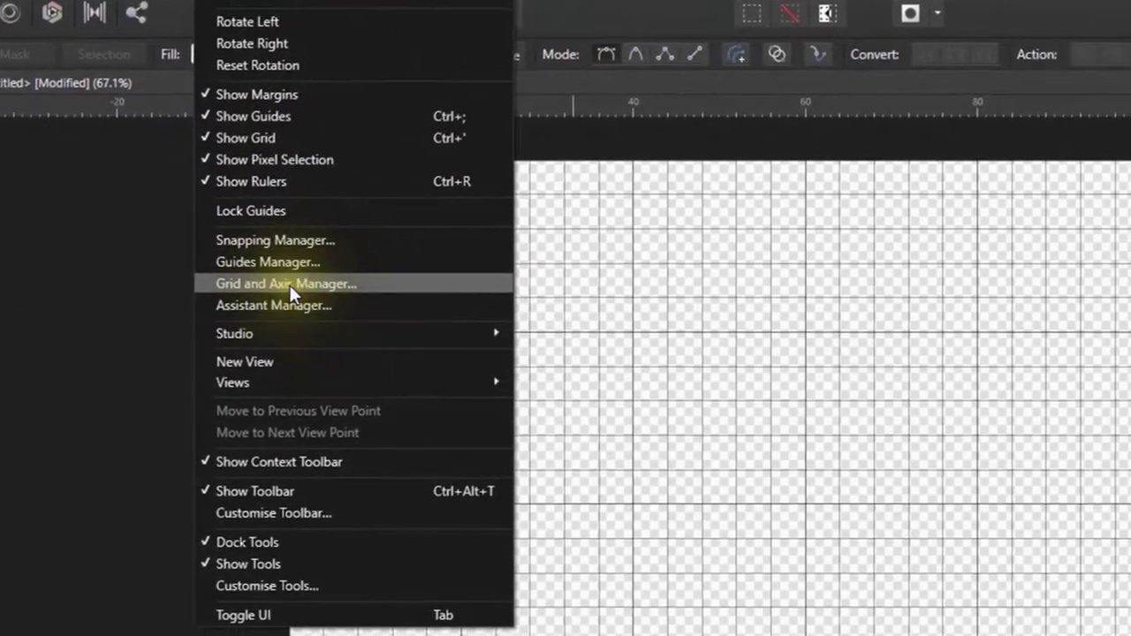
click(311, 301)
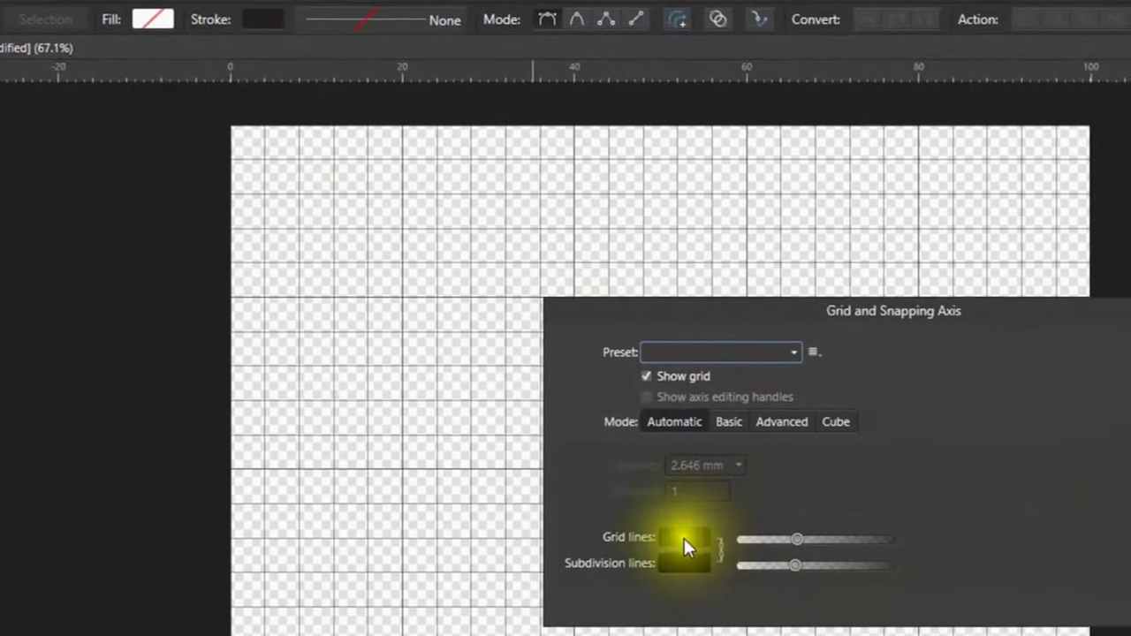
click(714, 554)
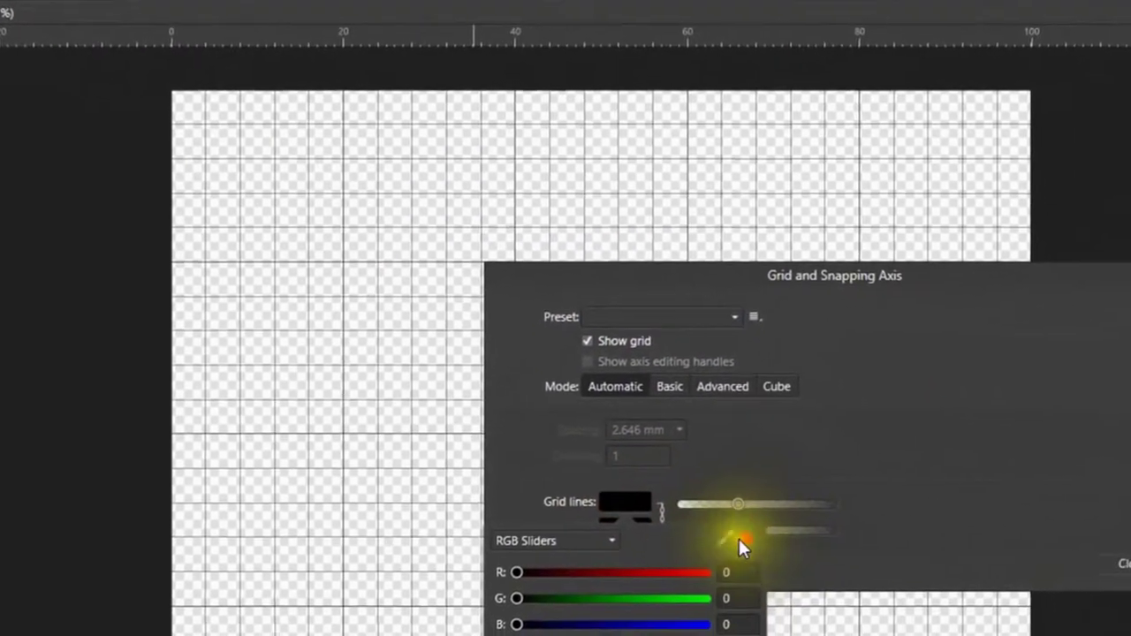
click(776, 557)
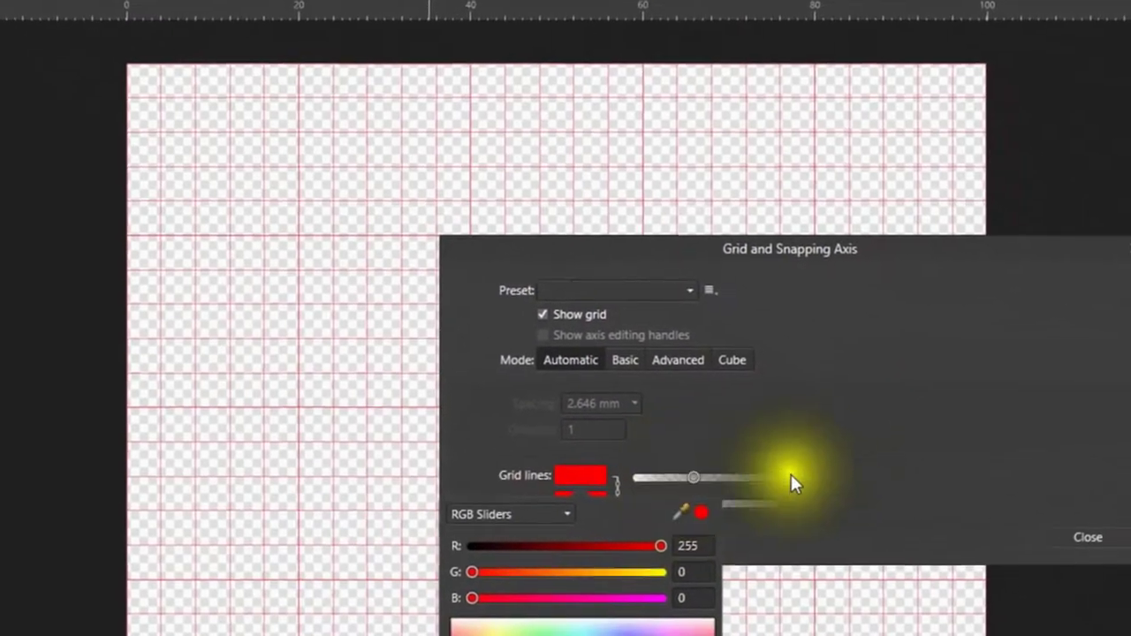
click(848, 468)
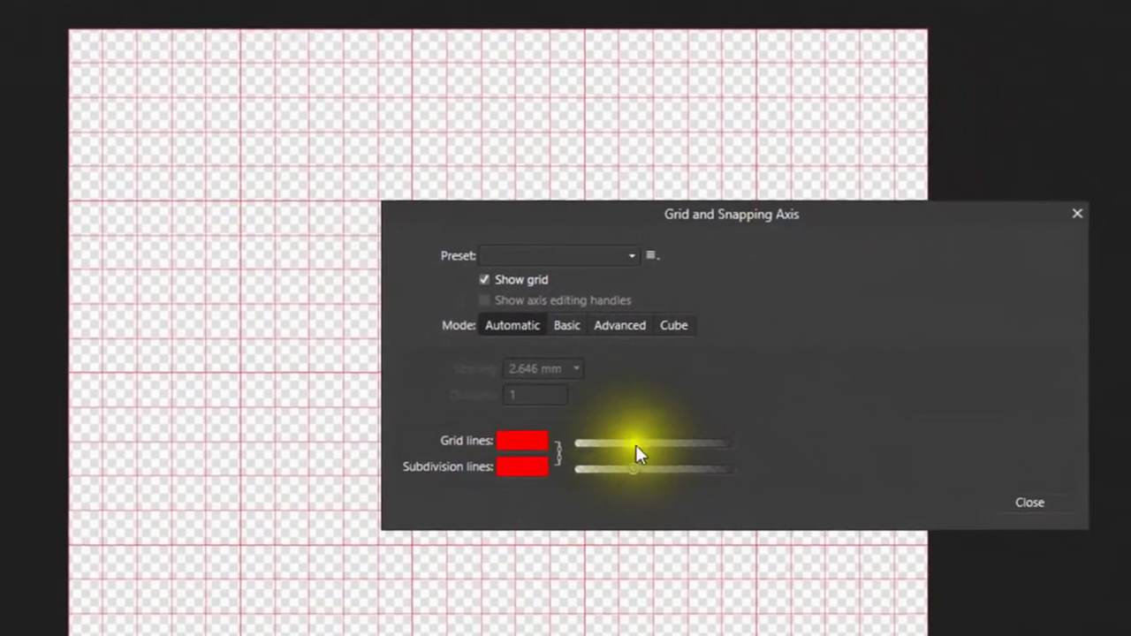
drag(651, 452, 751, 437)
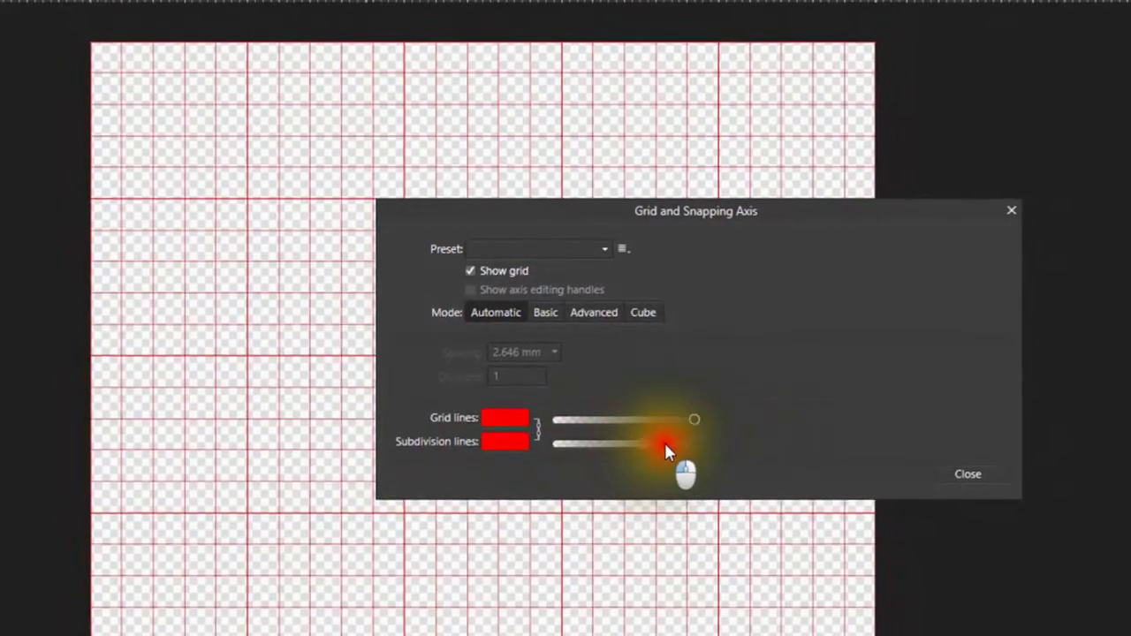
drag(664, 444, 696, 444)
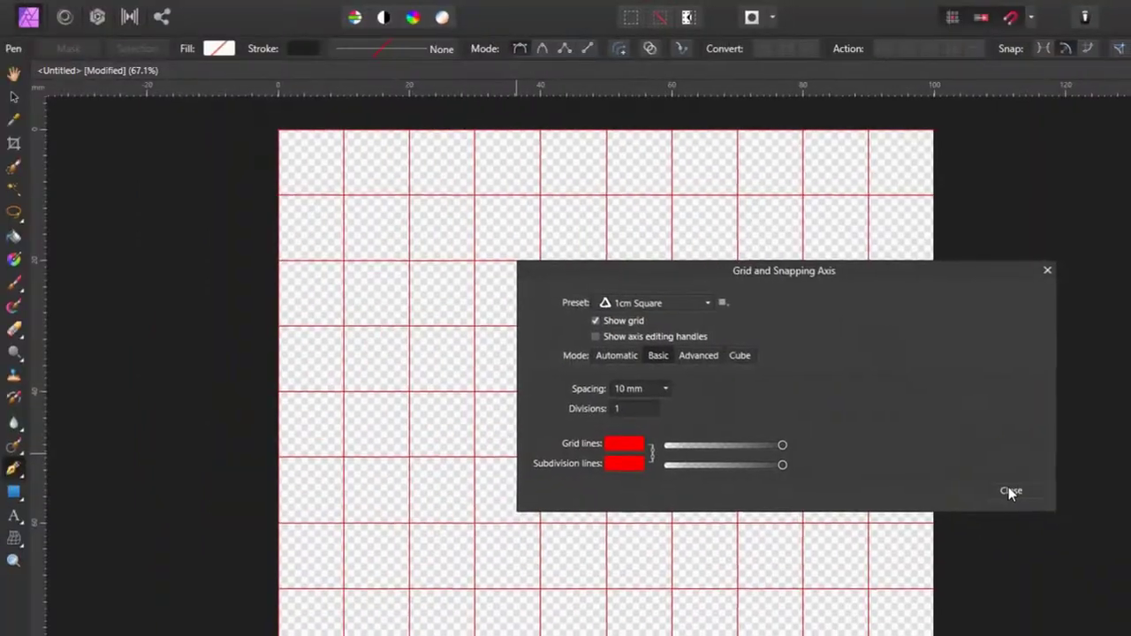
click(862, 424)
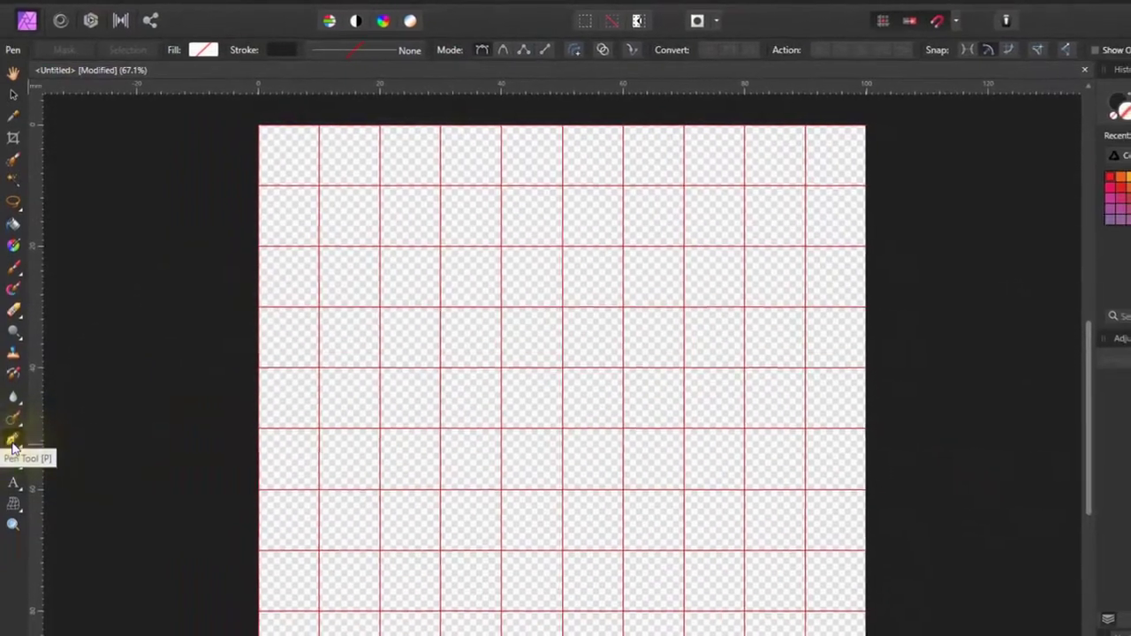
Draw a Pen-tool triangle across the top-left corner of the first grid square
click(13, 441)
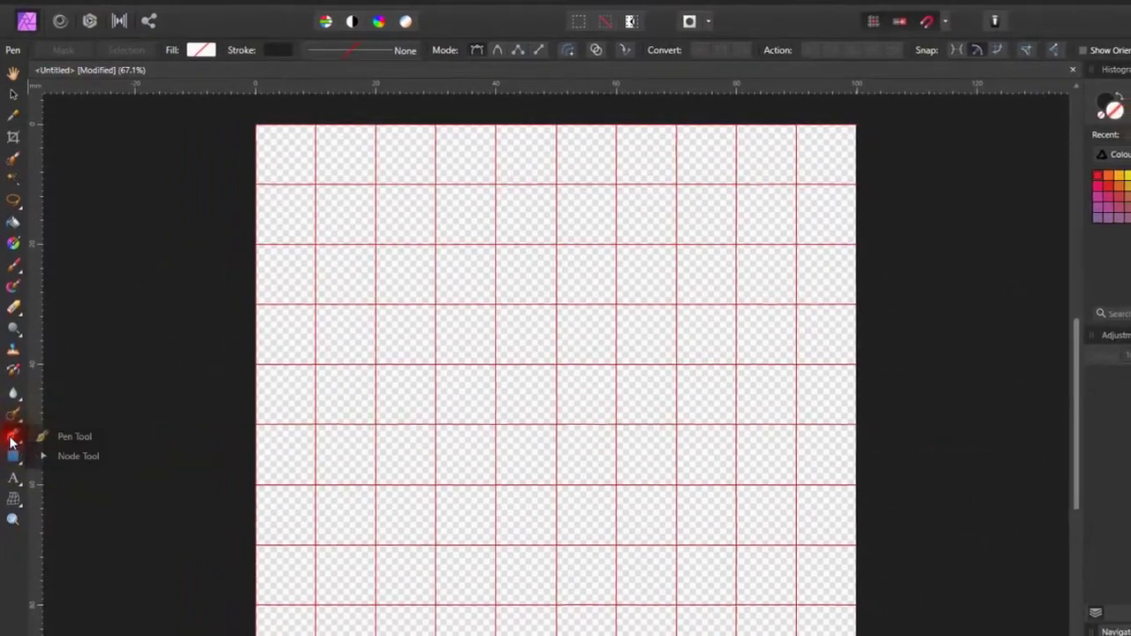
click(60, 435)
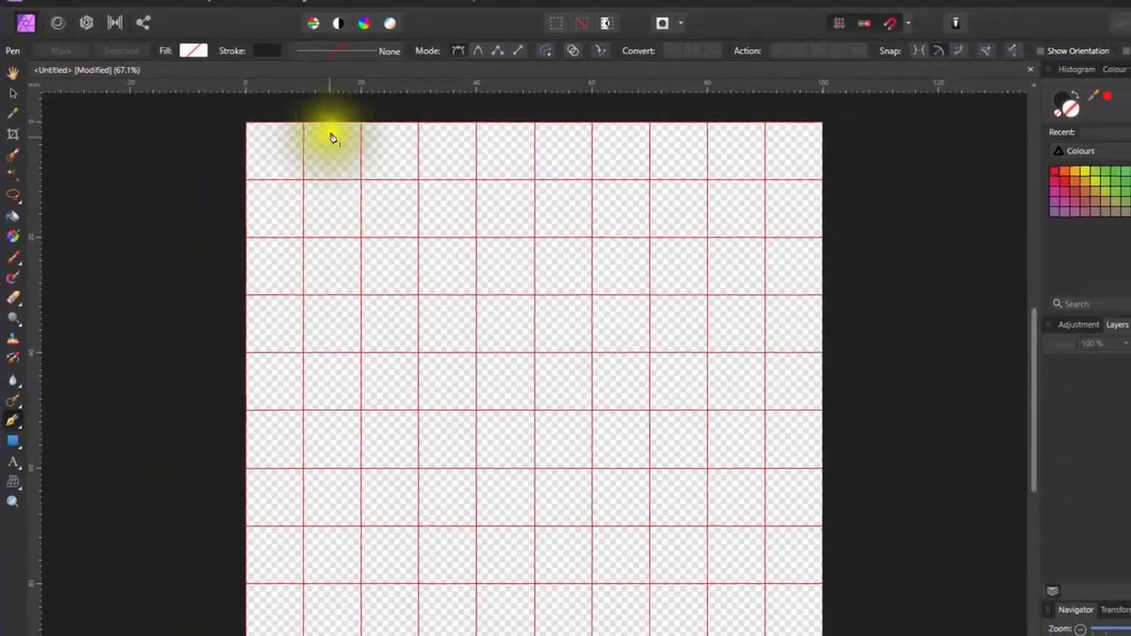
click(306, 124)
click(240, 175)
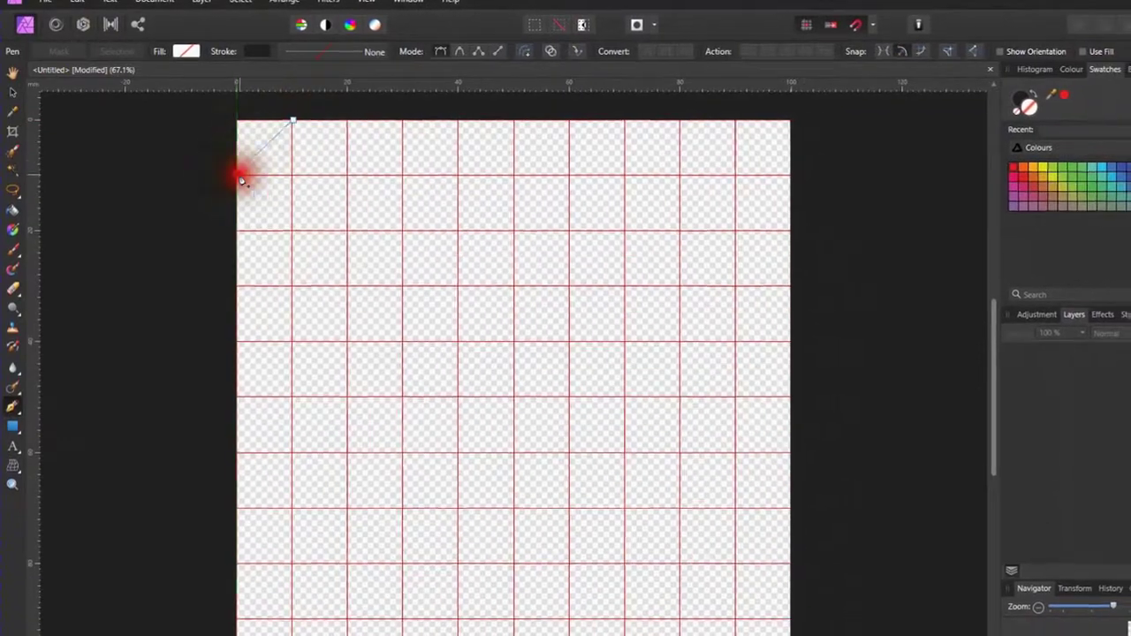
click(239, 121)
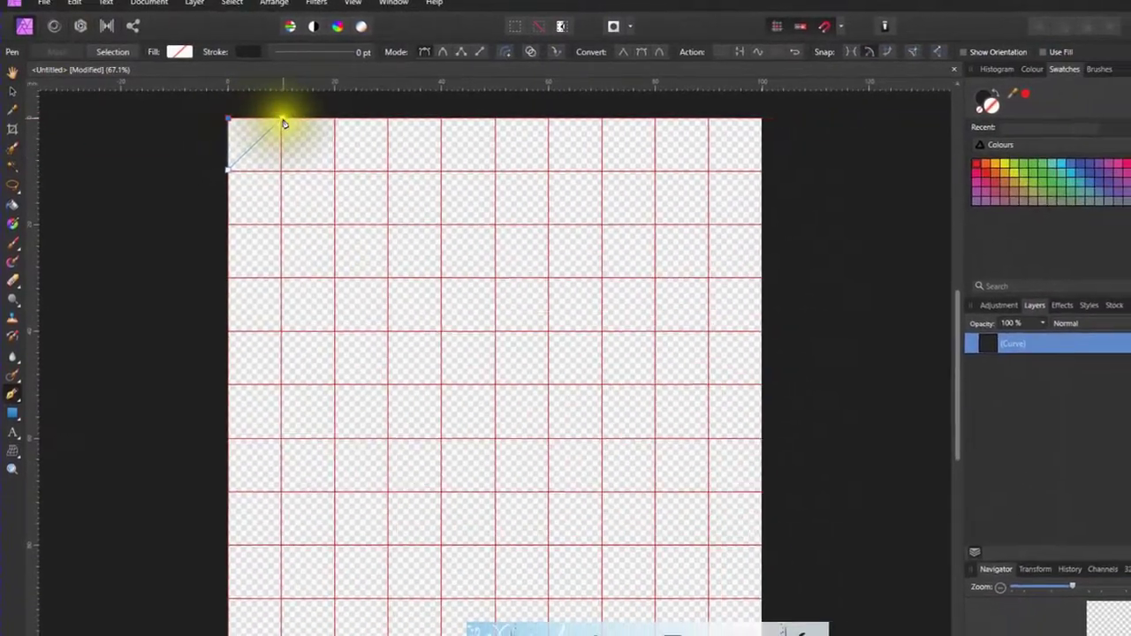
click(284, 121)
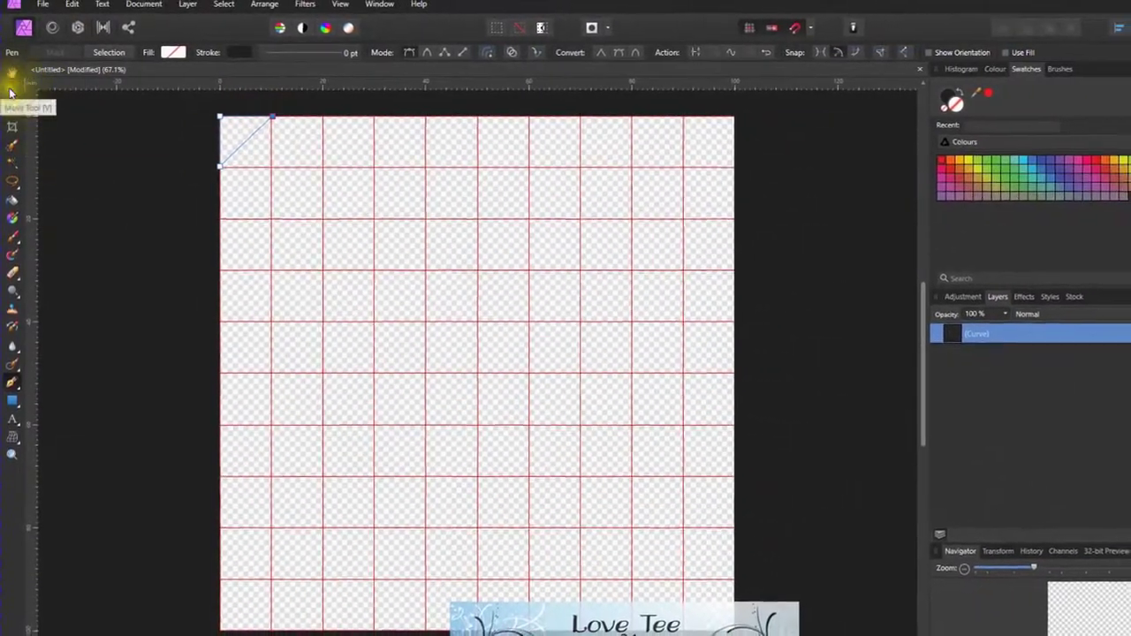
Fill the corner triangle black and deselect it
click(12, 73)
click(71, 52)
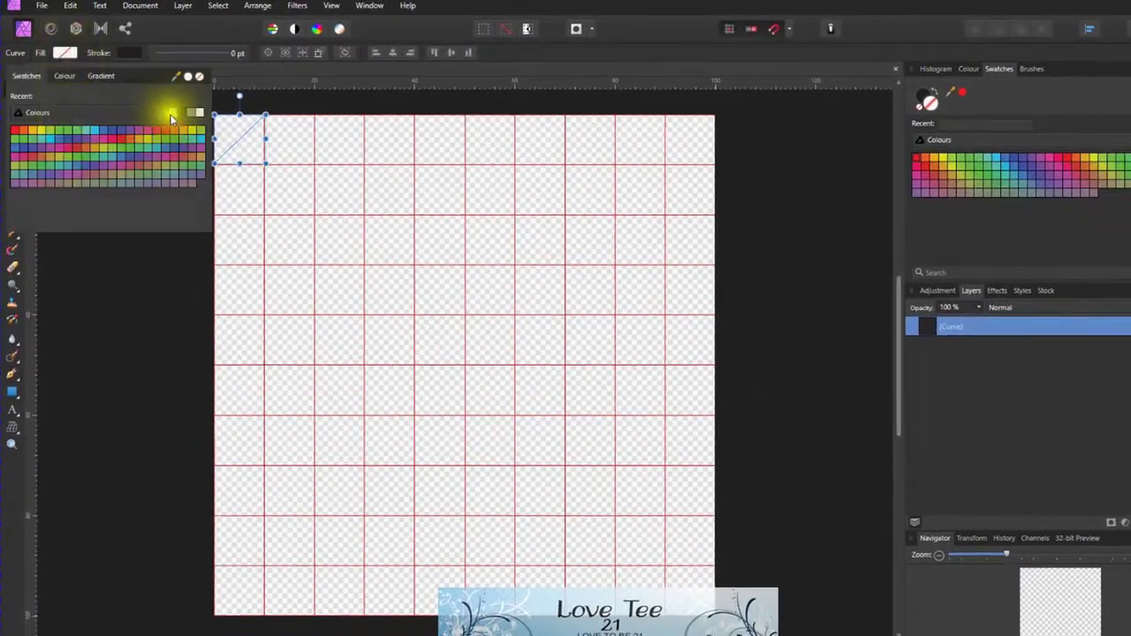
click(146, 378)
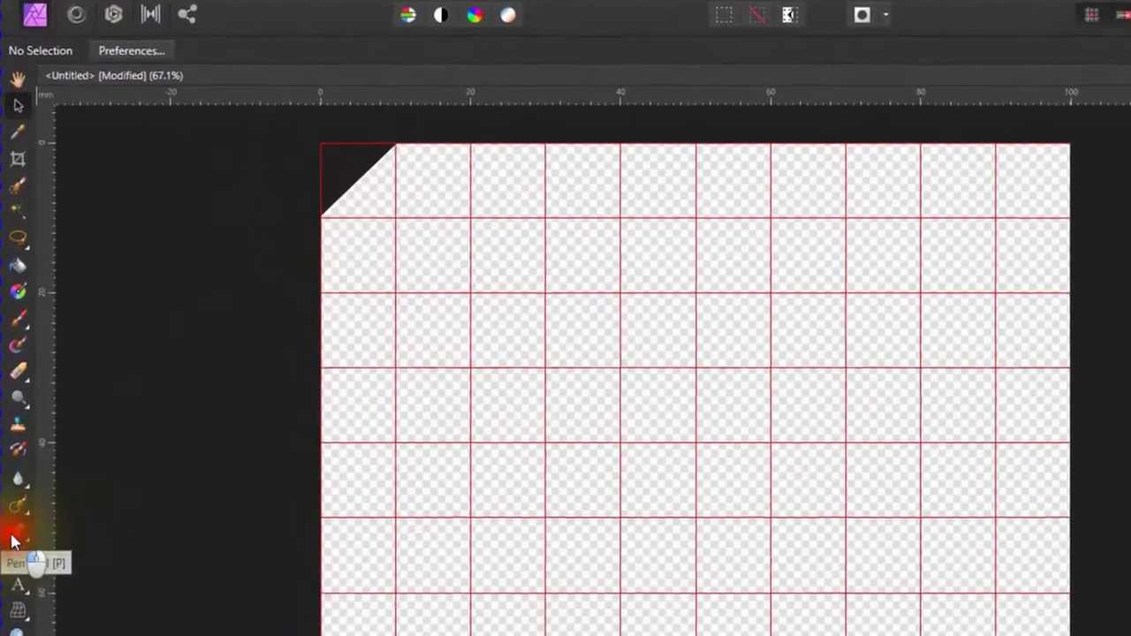
click(17, 512)
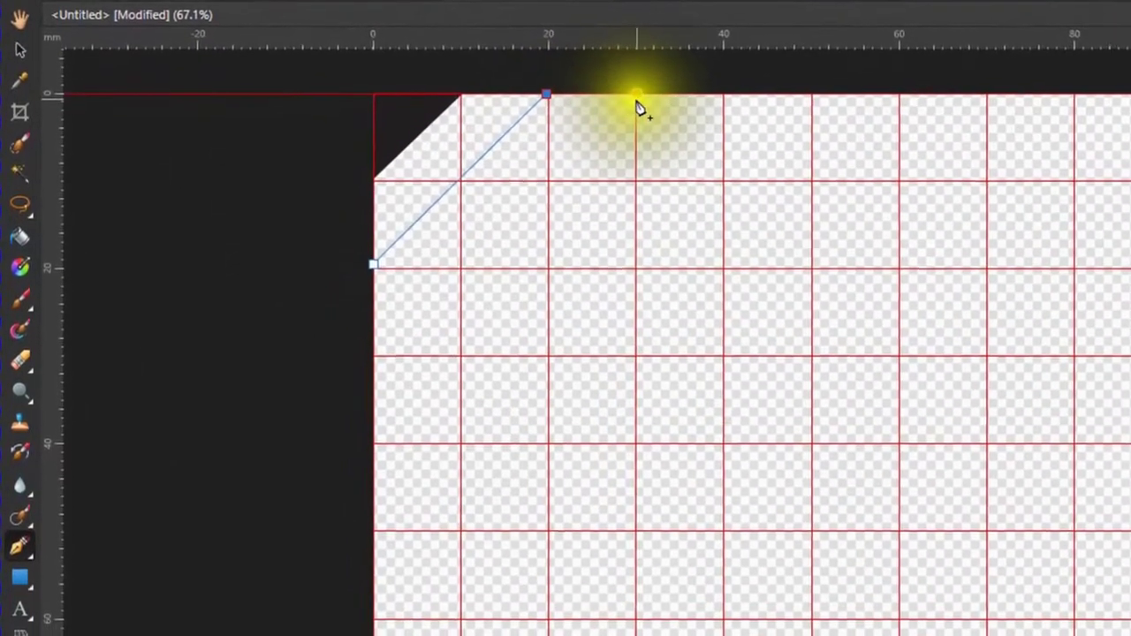
Outline the next diagonal stripe with nodes on the grid's top and left edges
click(636, 94)
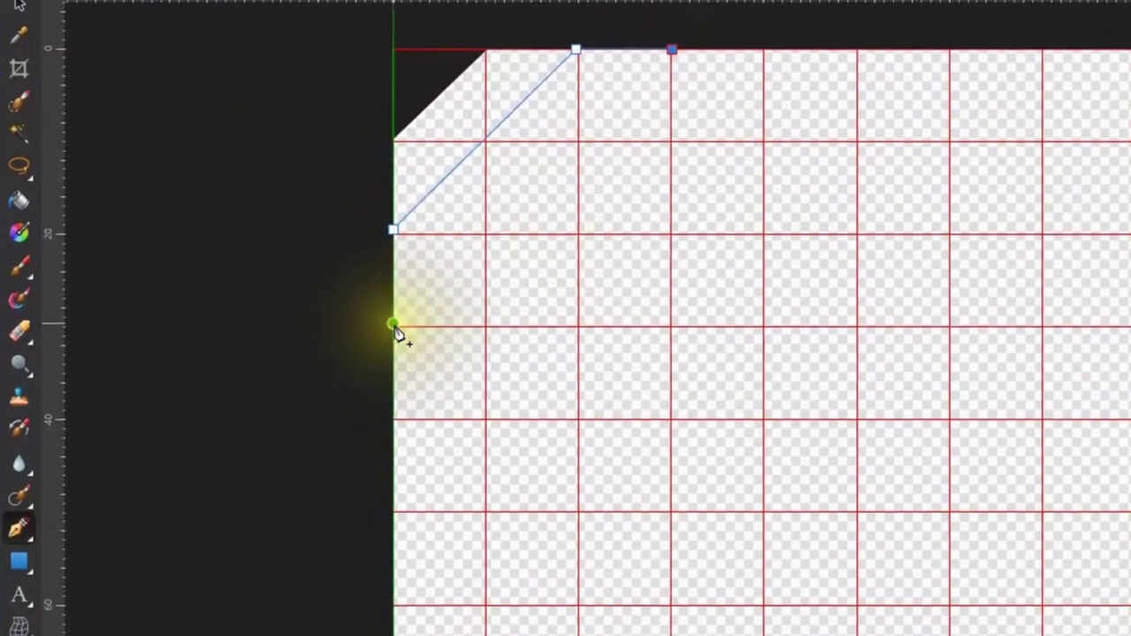
click(394, 326)
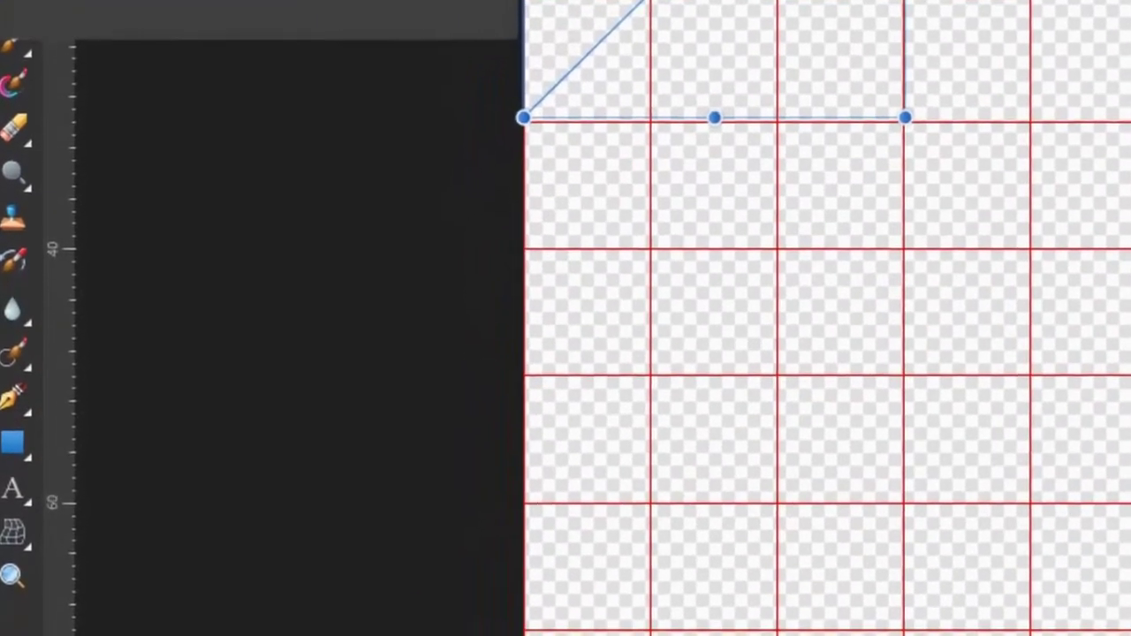
click(223, 337)
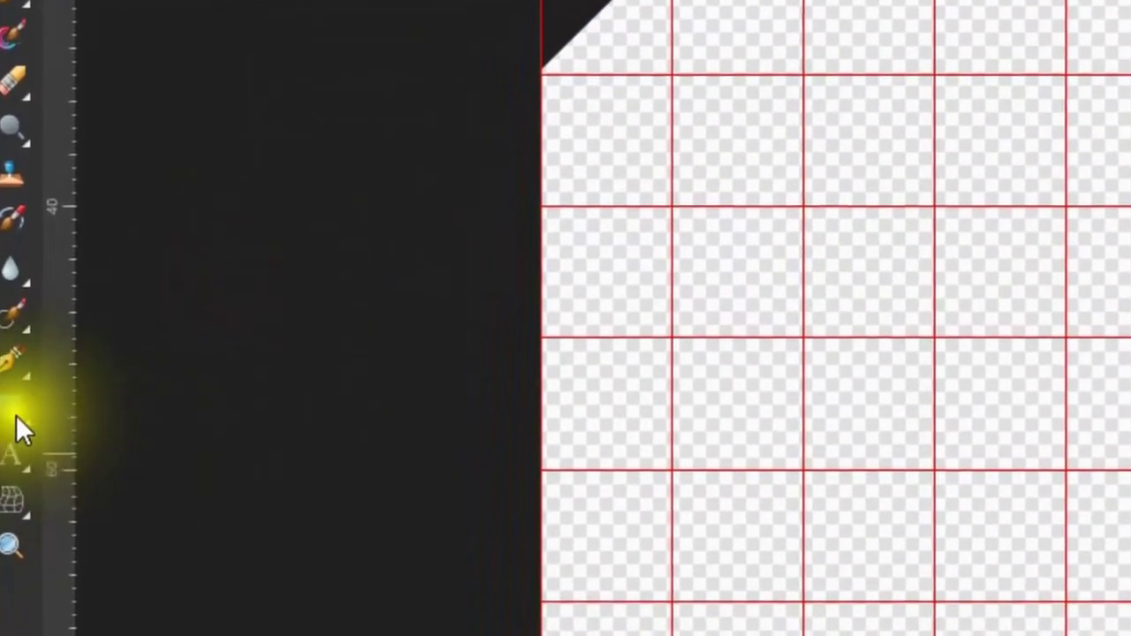
click(12, 358)
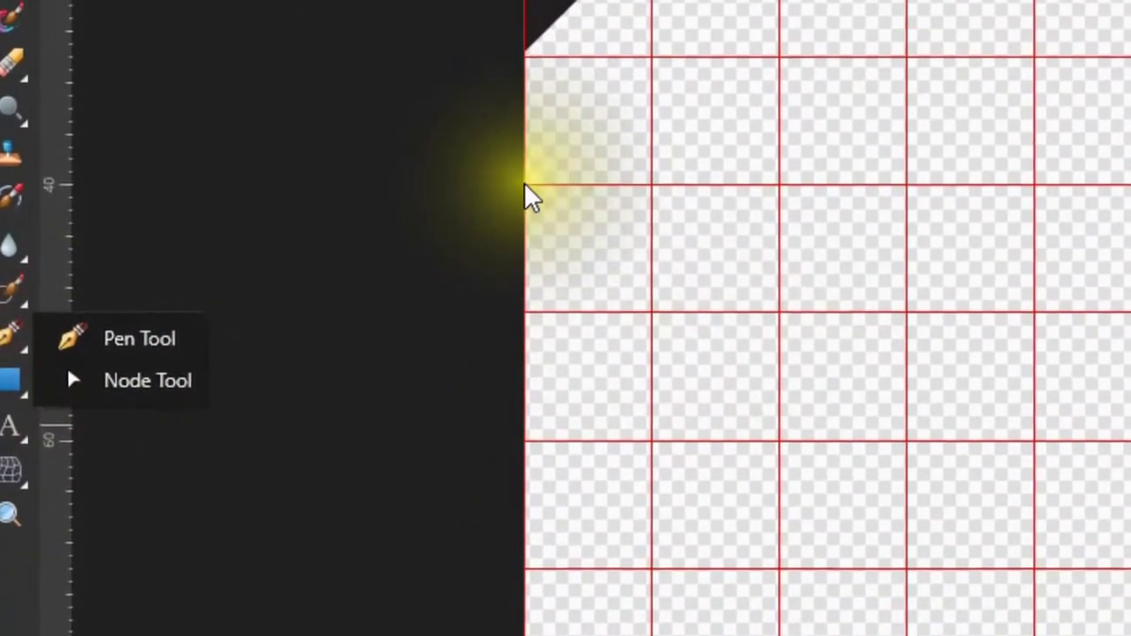
click(526, 193)
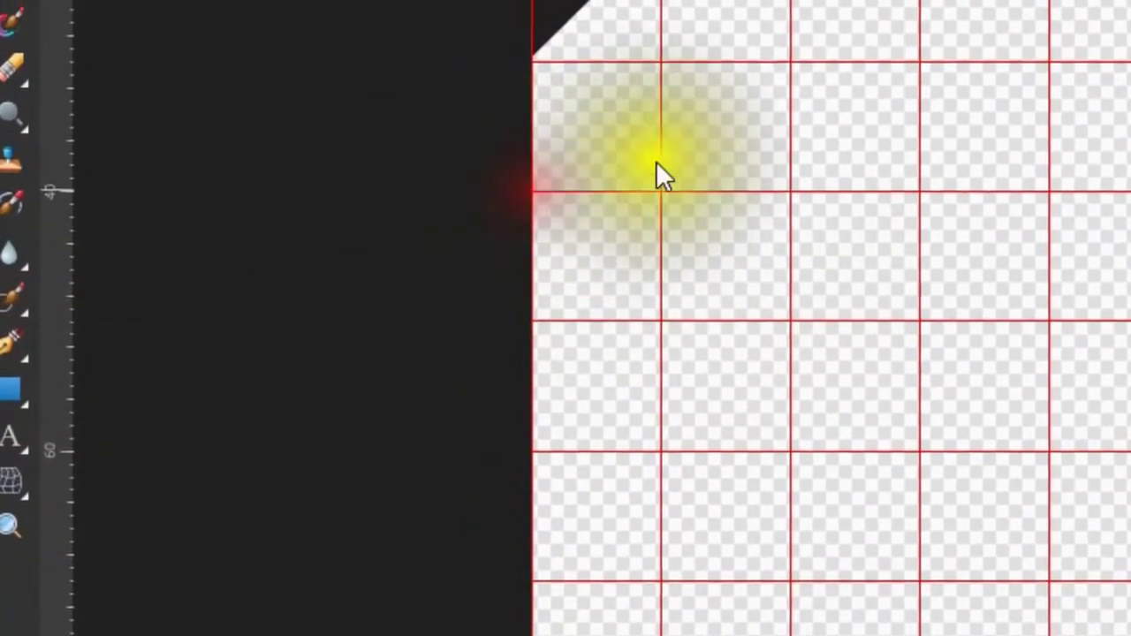
click(11, 388)
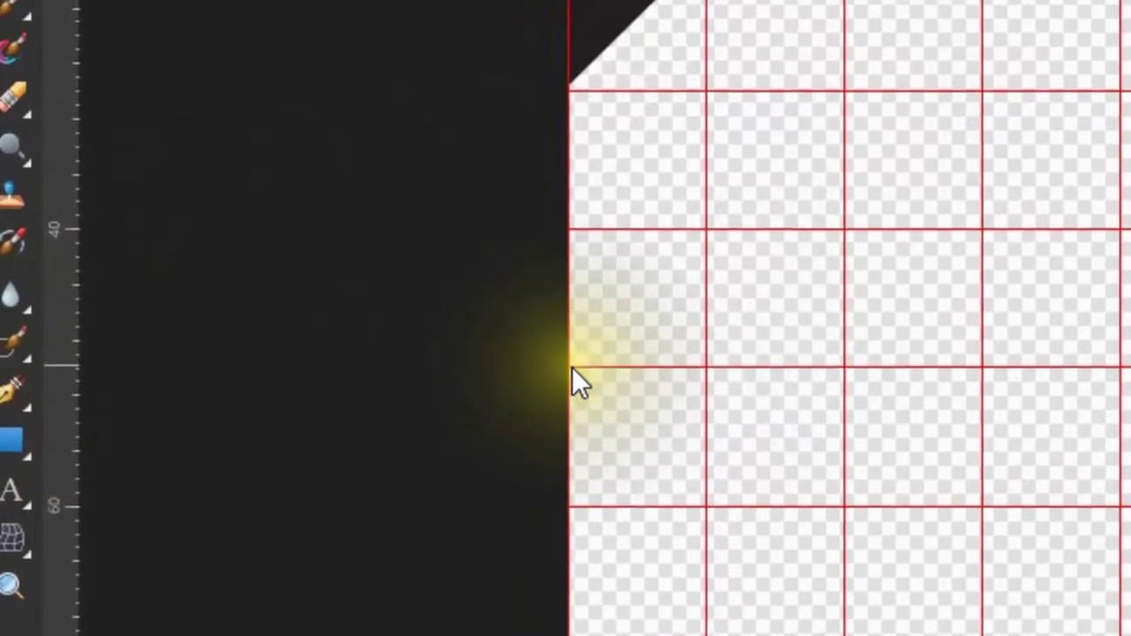
Draw another diagonal stripe between left-edge and top-edge grid points and fill it black
key(a)
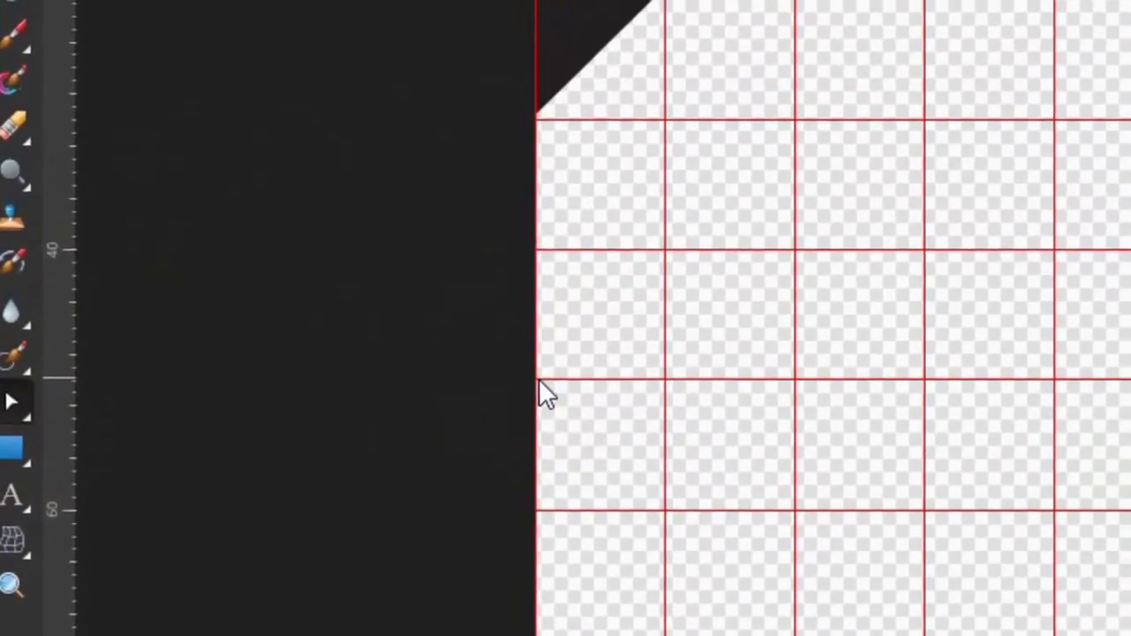
click(328, 342)
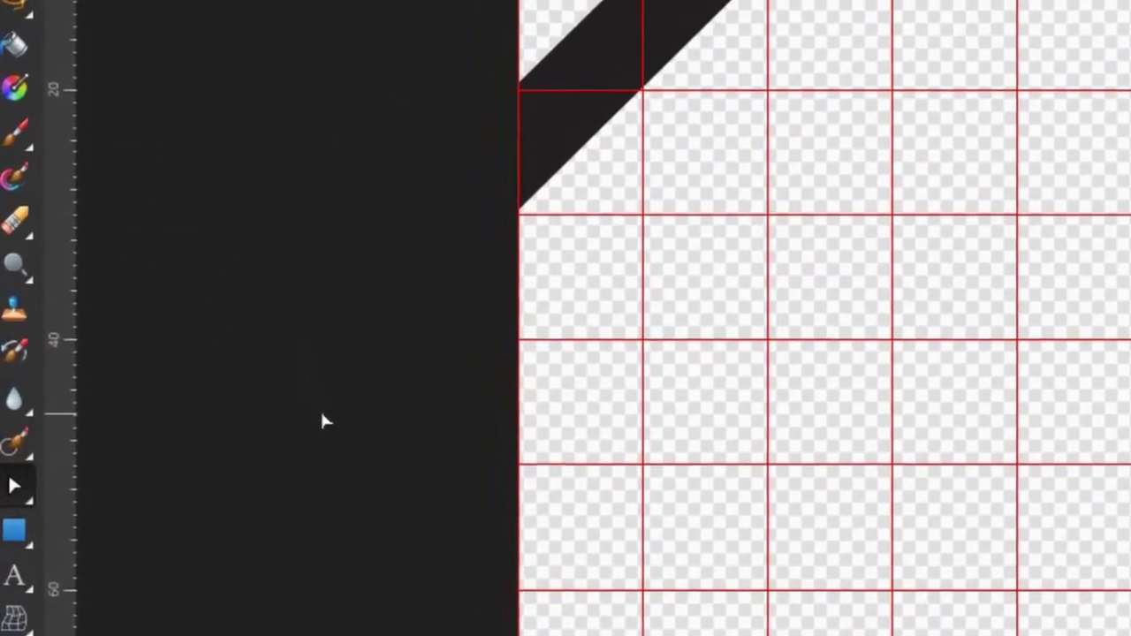
click(233, 348)
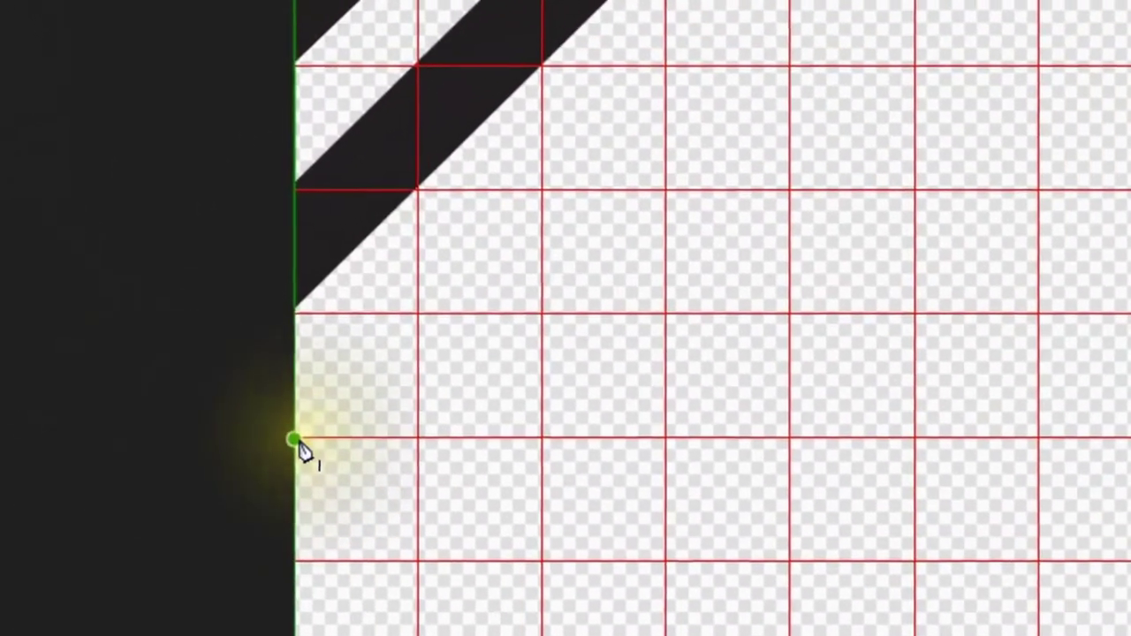
click(382, 402)
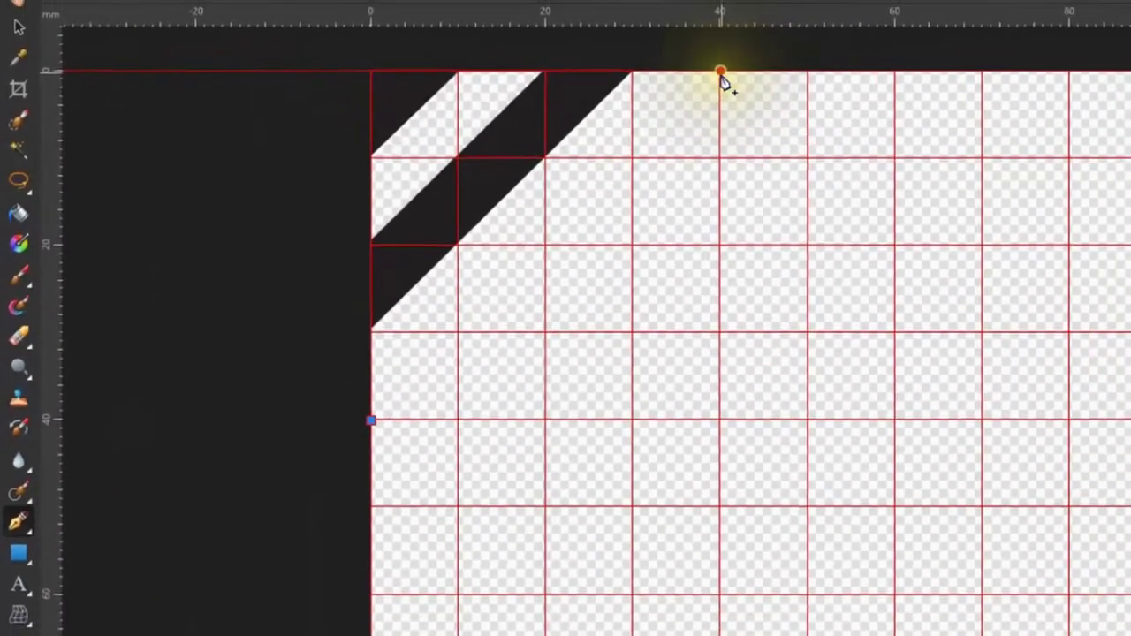
click(720, 72)
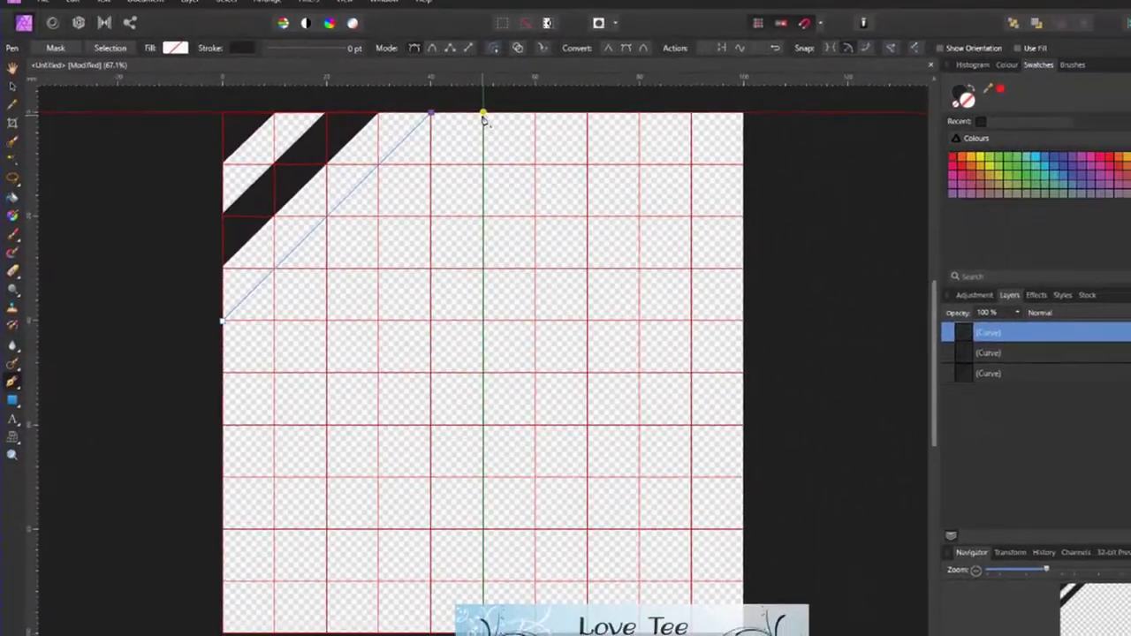
click(483, 116)
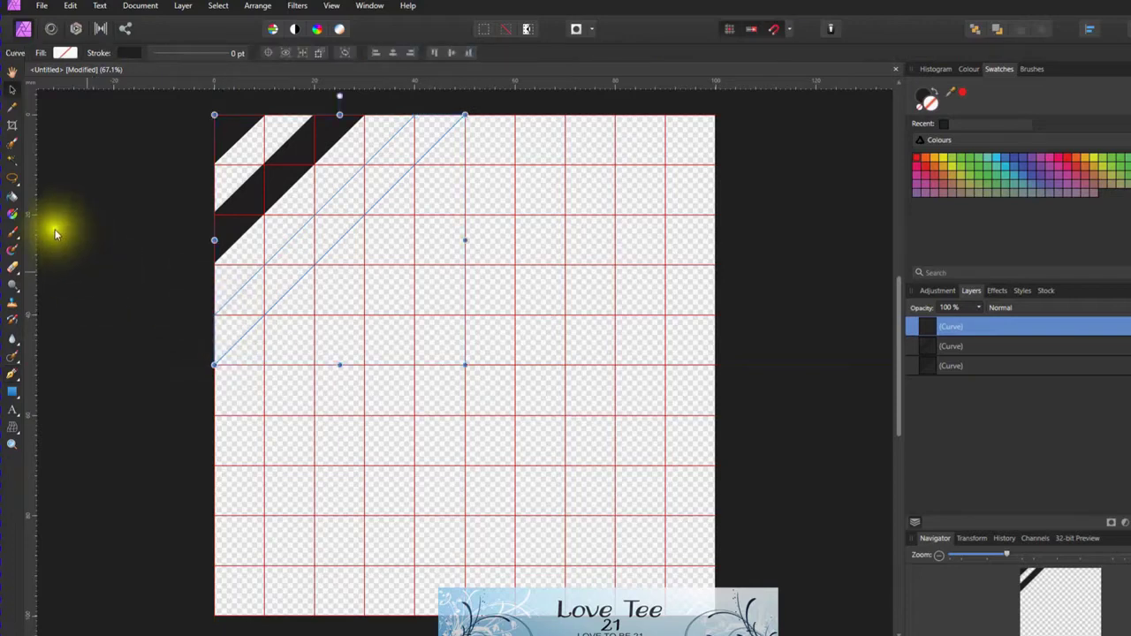
click(65, 54)
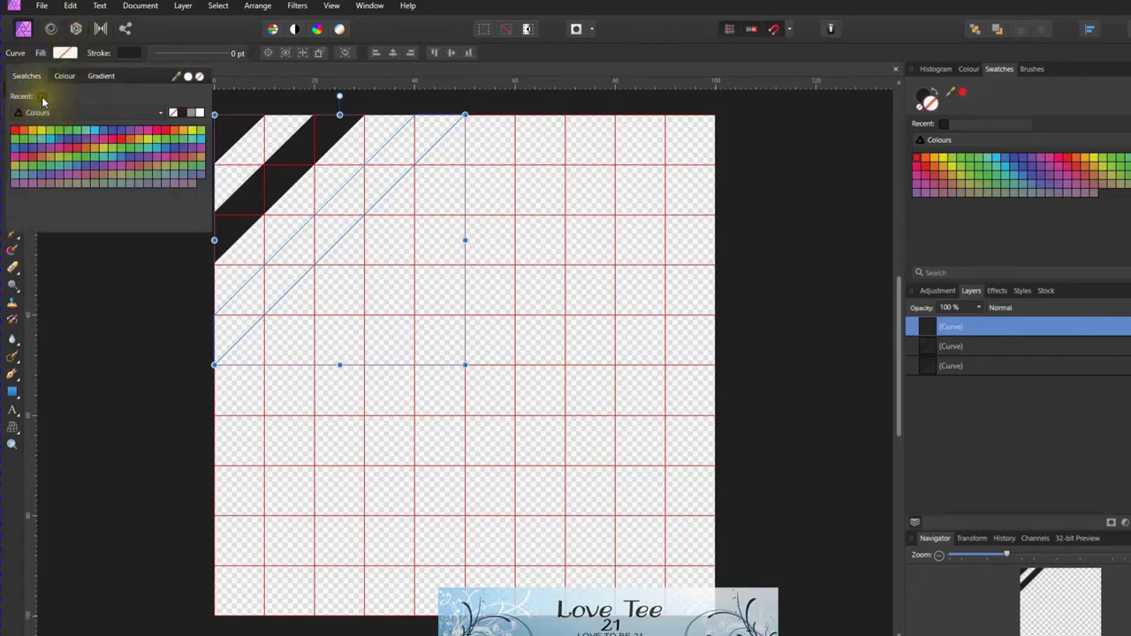
click(112, 408)
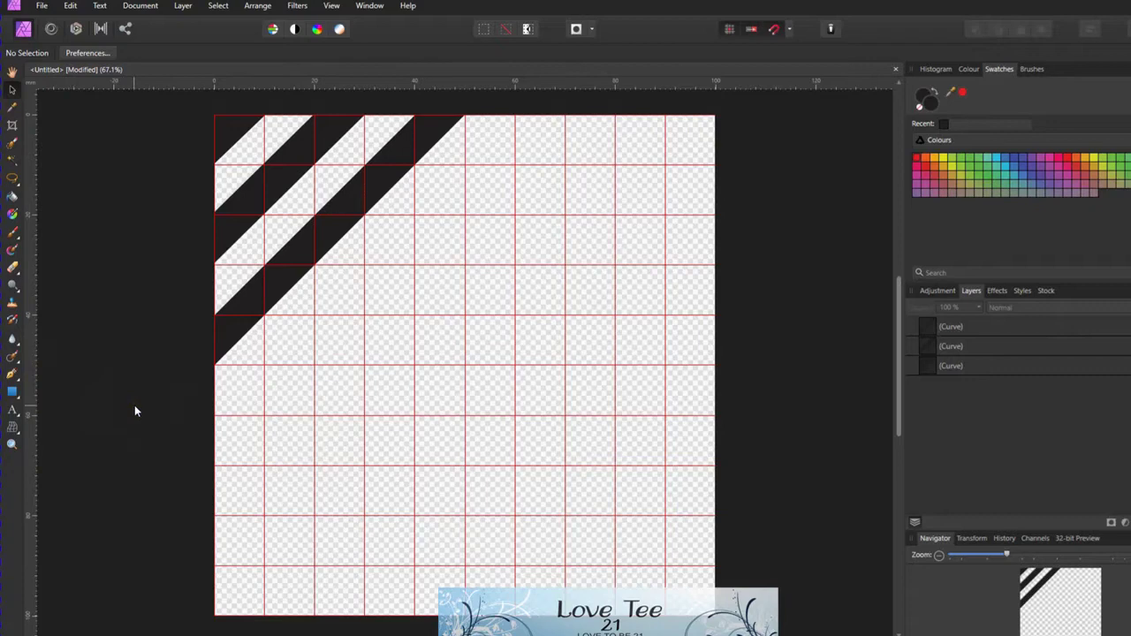
Draw the next stripe starting at the grid's left edge and fill it black
key(p)
click(213, 417)
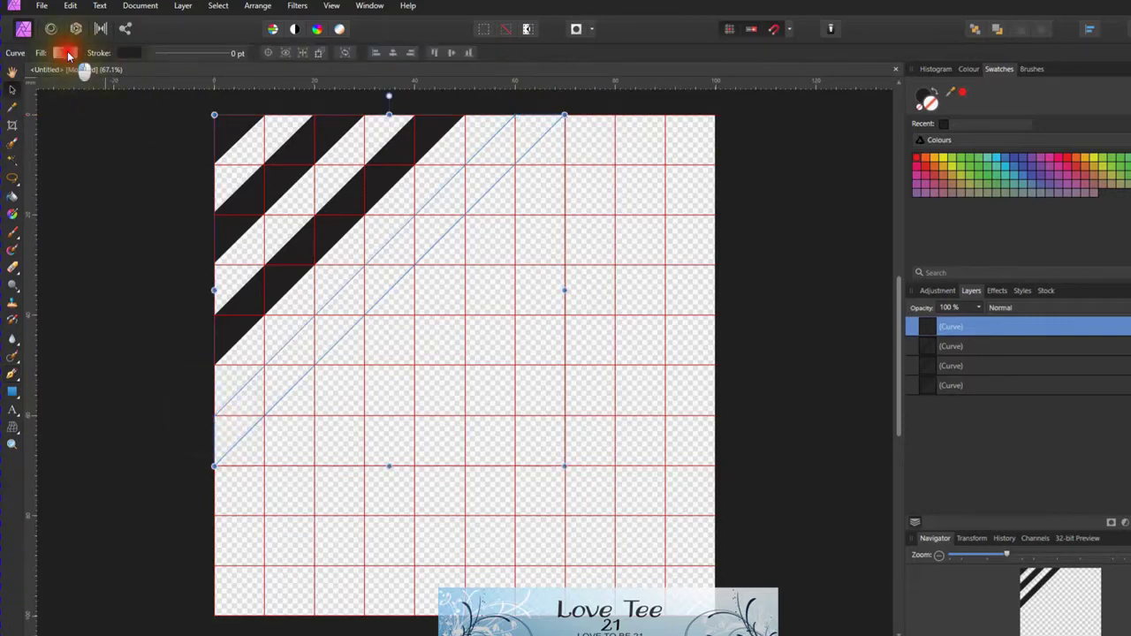
click(69, 55)
click(39, 99)
click(171, 384)
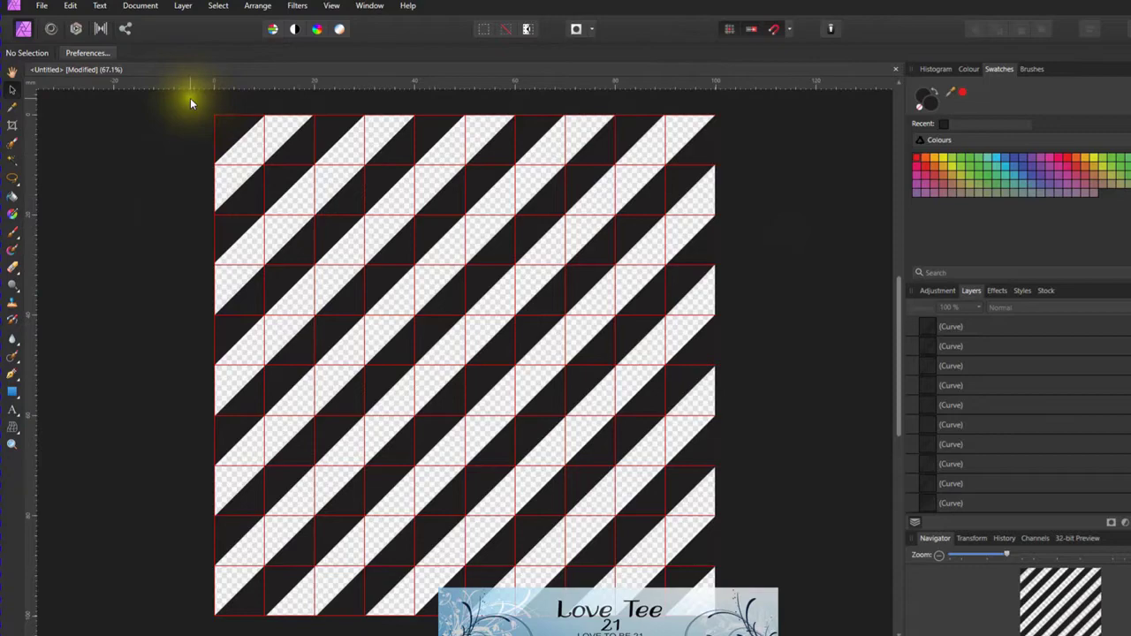
Marquee-select all ten black stripe curves and group them together
drag(190, 100, 928, 634)
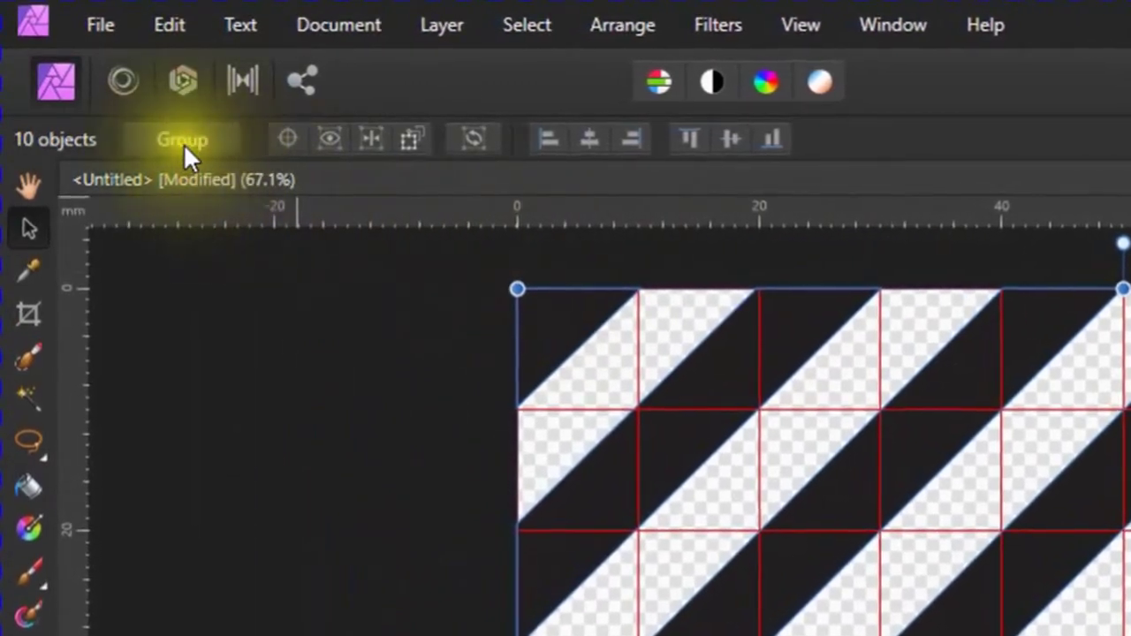
click(183, 141)
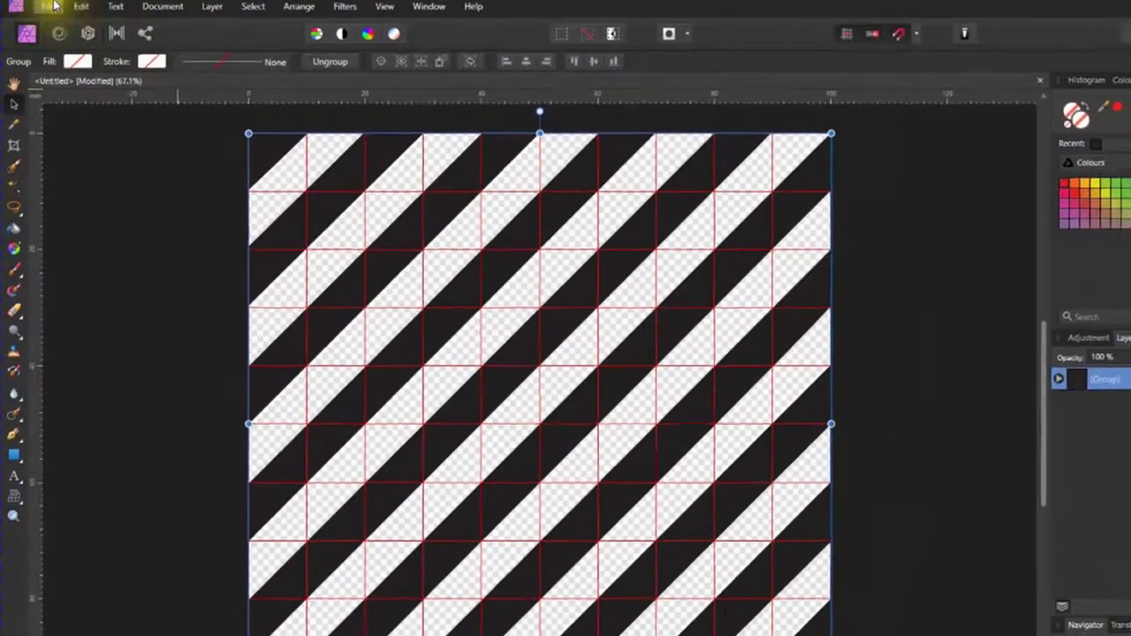
click(55, 8)
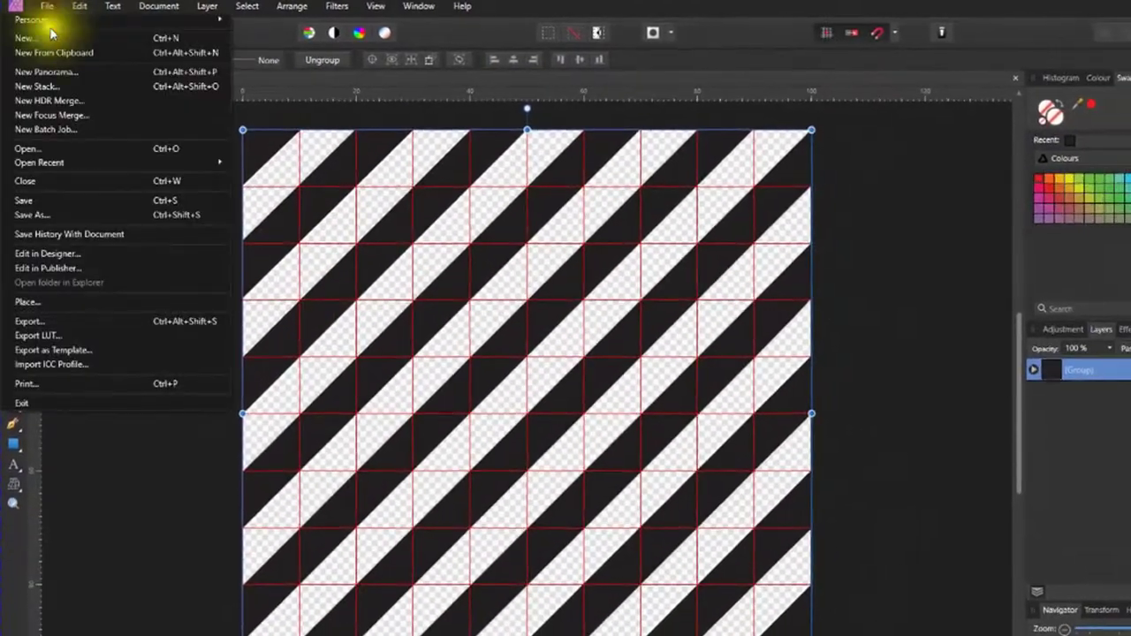
Create a new A0 Press Ready document with Ctrl+N
key(Escape)
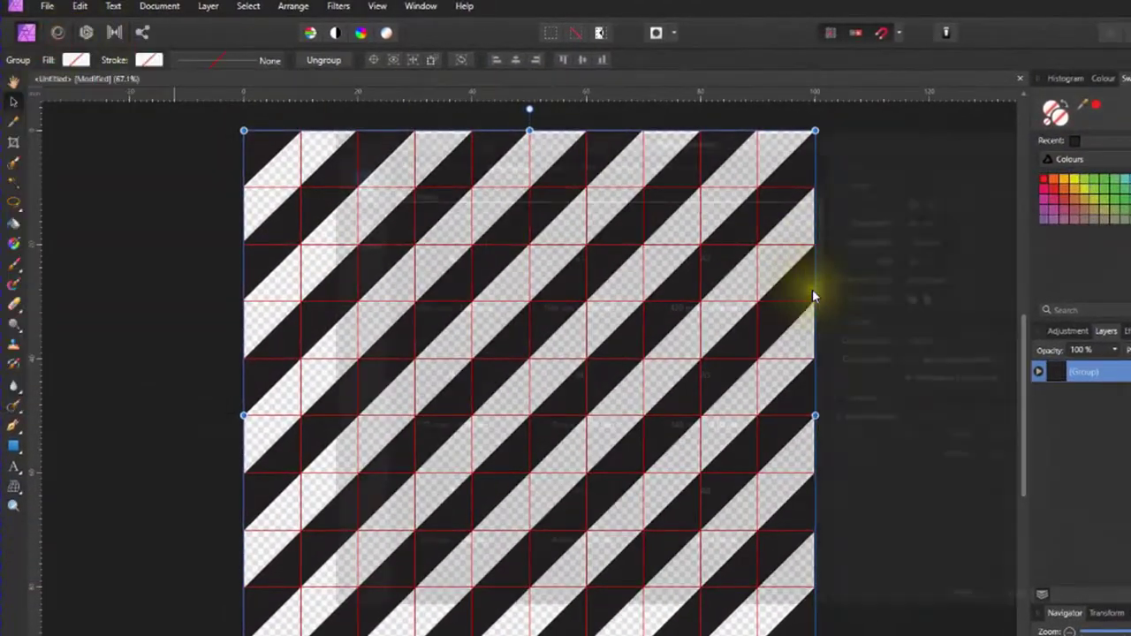
key(ctrl+n)
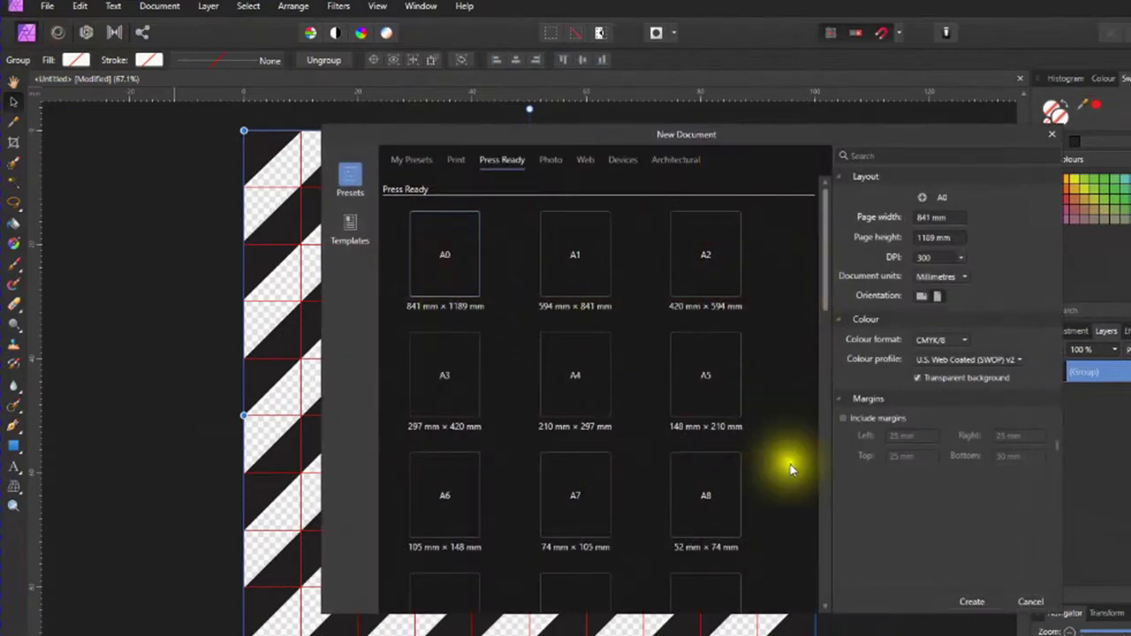
click(976, 606)
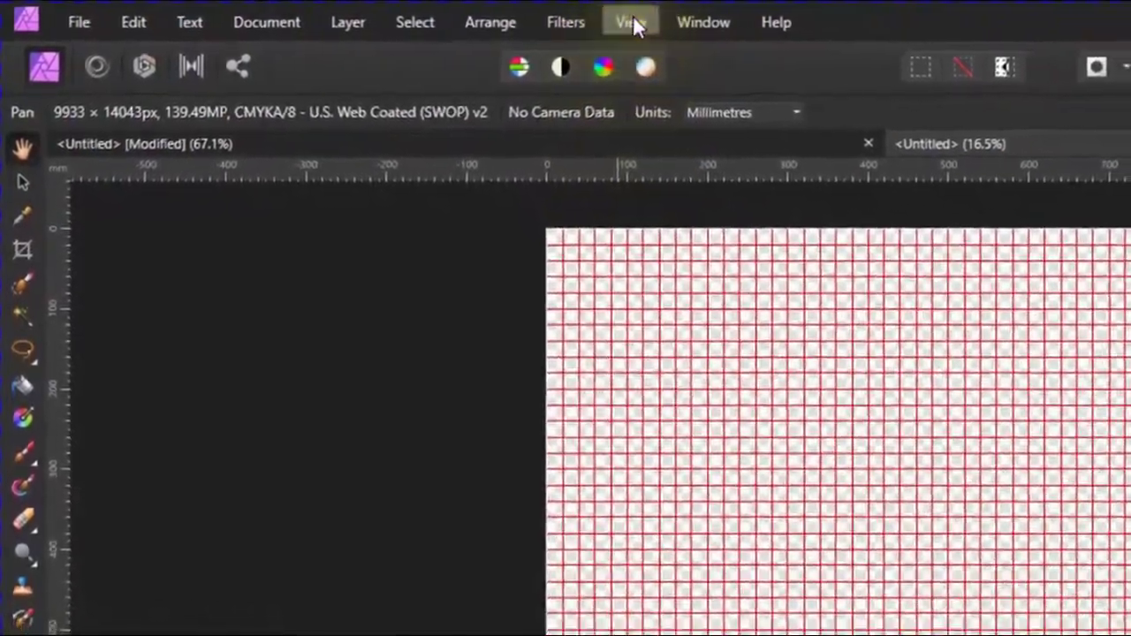
Set the new document's grid to the basic 1cm Square spacing
click(632, 22)
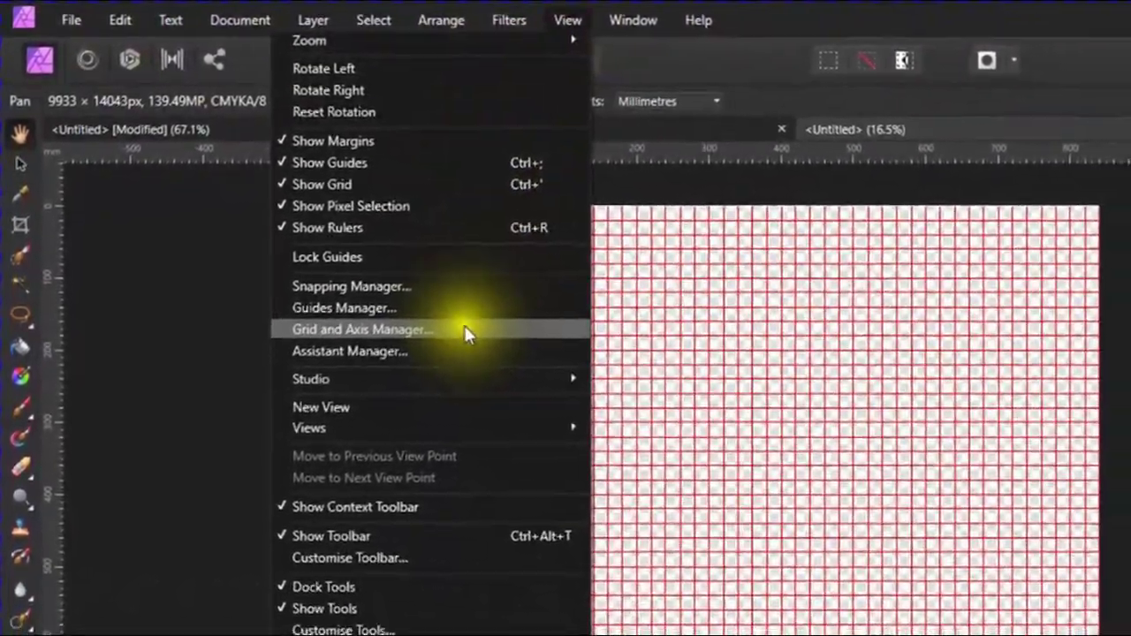
click(463, 326)
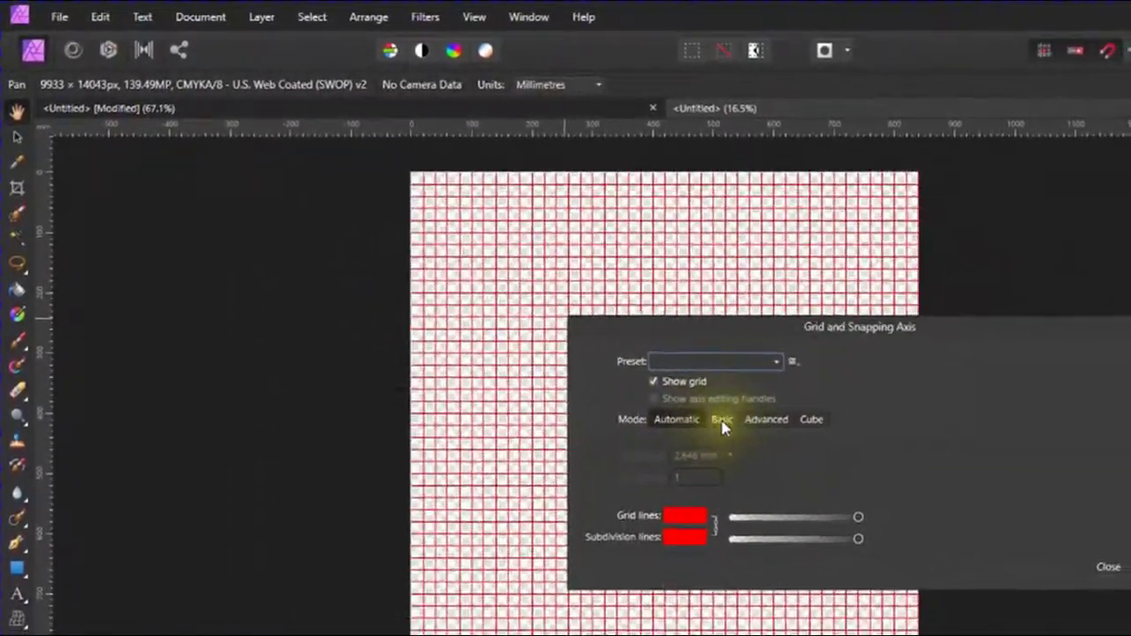
click(695, 405)
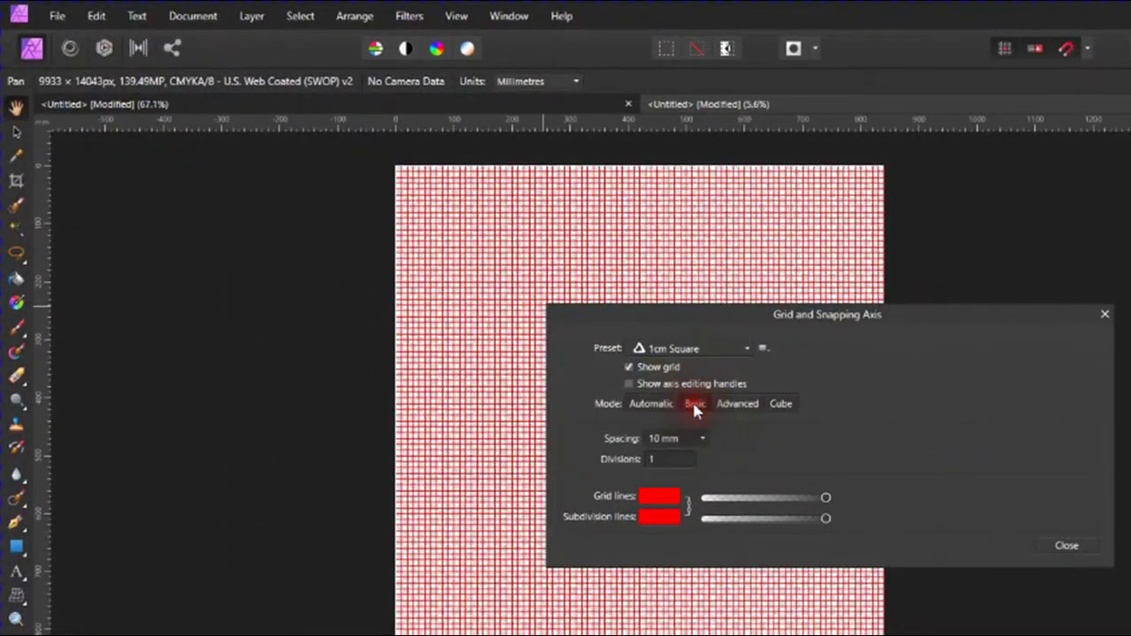
click(1079, 546)
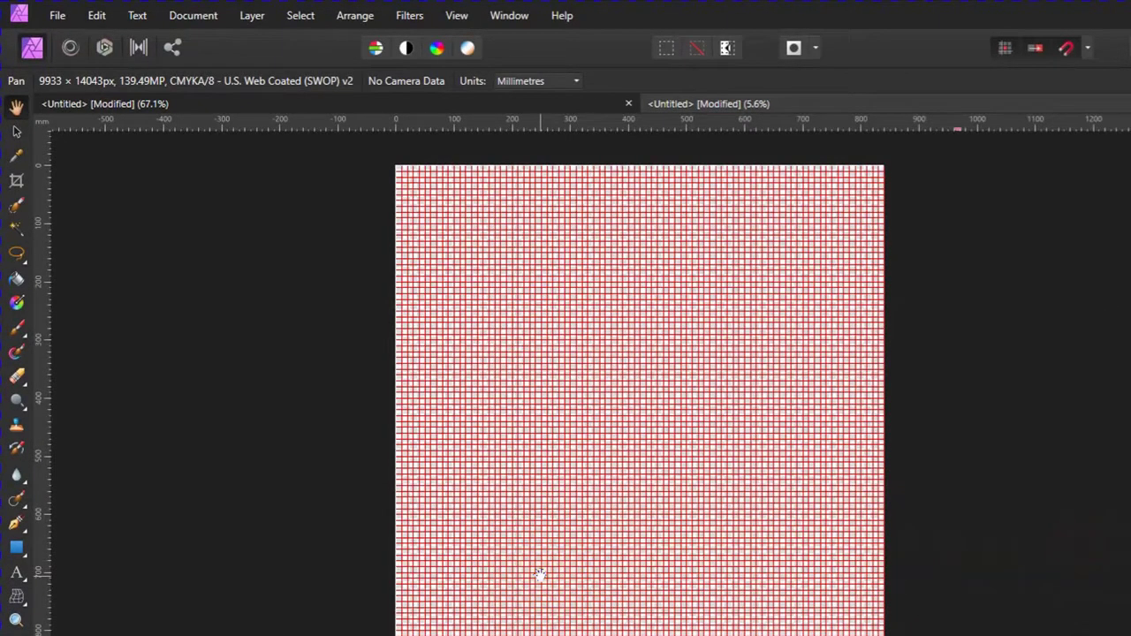
Draw a rectangle beside the striped tile and resize it to 100 mm tall, reaching 200 mm
scroll(540, 575, up, 2)
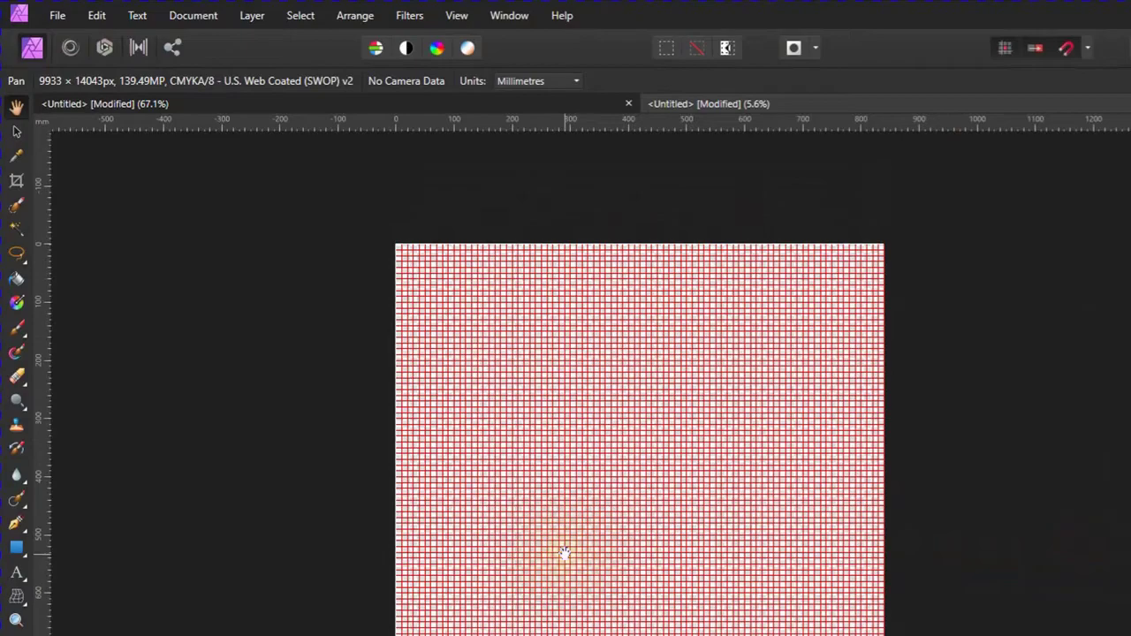
scroll(565, 553, up, 3)
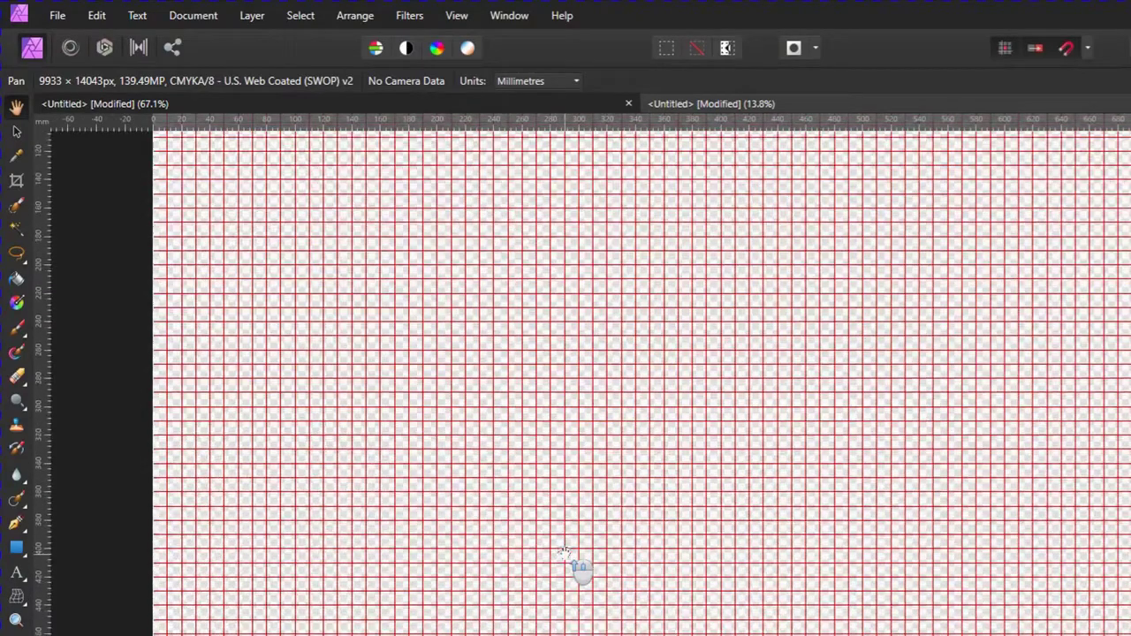
scroll(565, 556, up, 4)
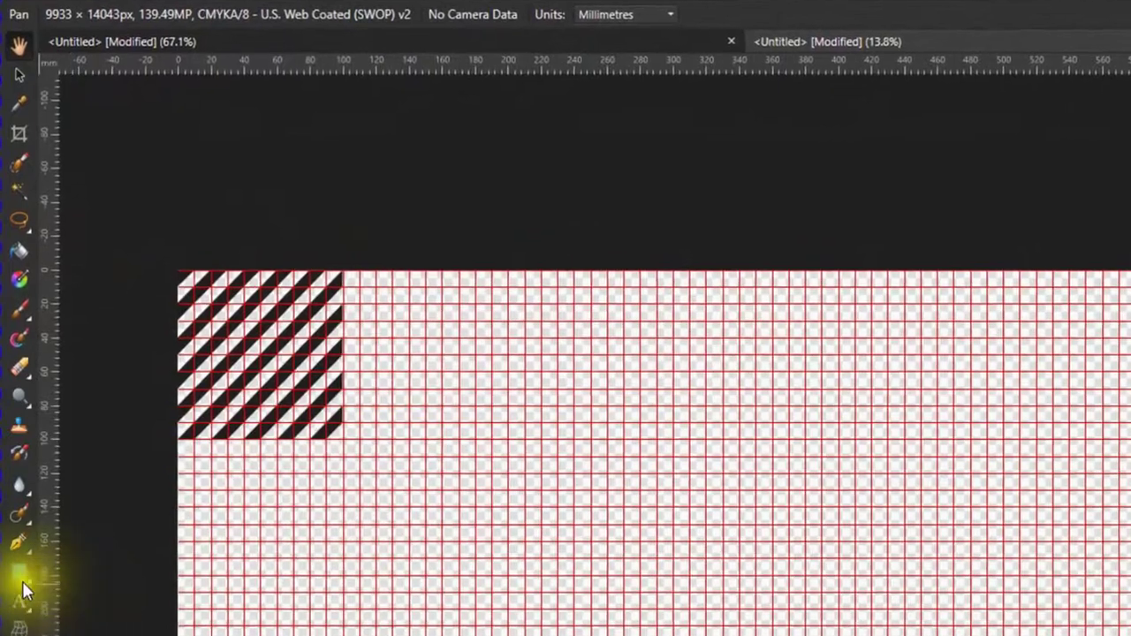
click(20, 75)
click(258, 155)
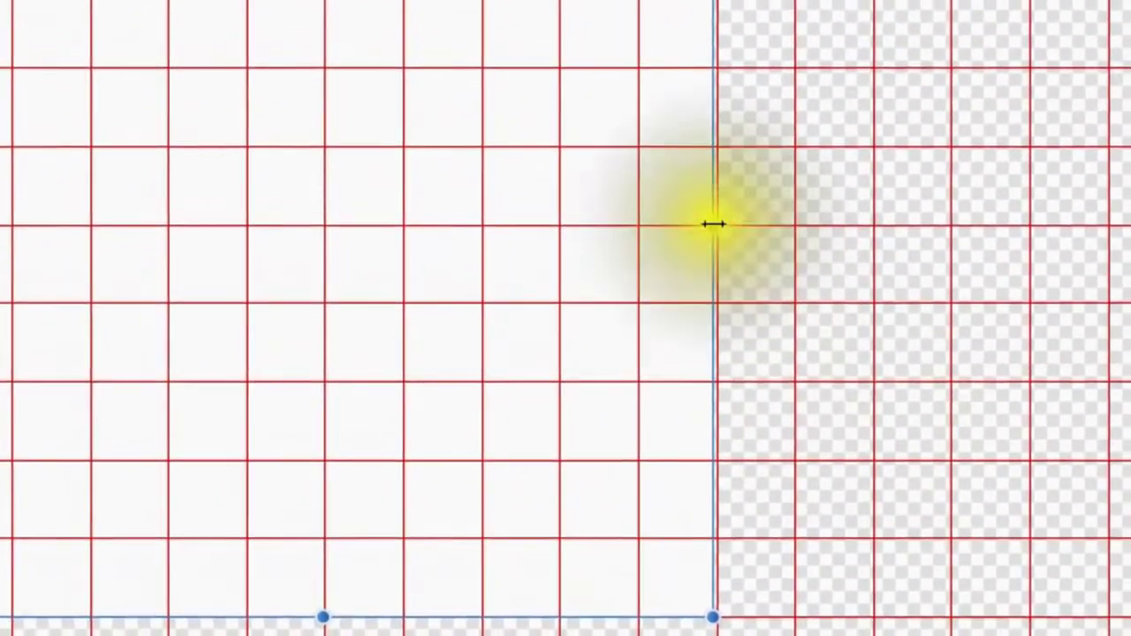
click(755, 96)
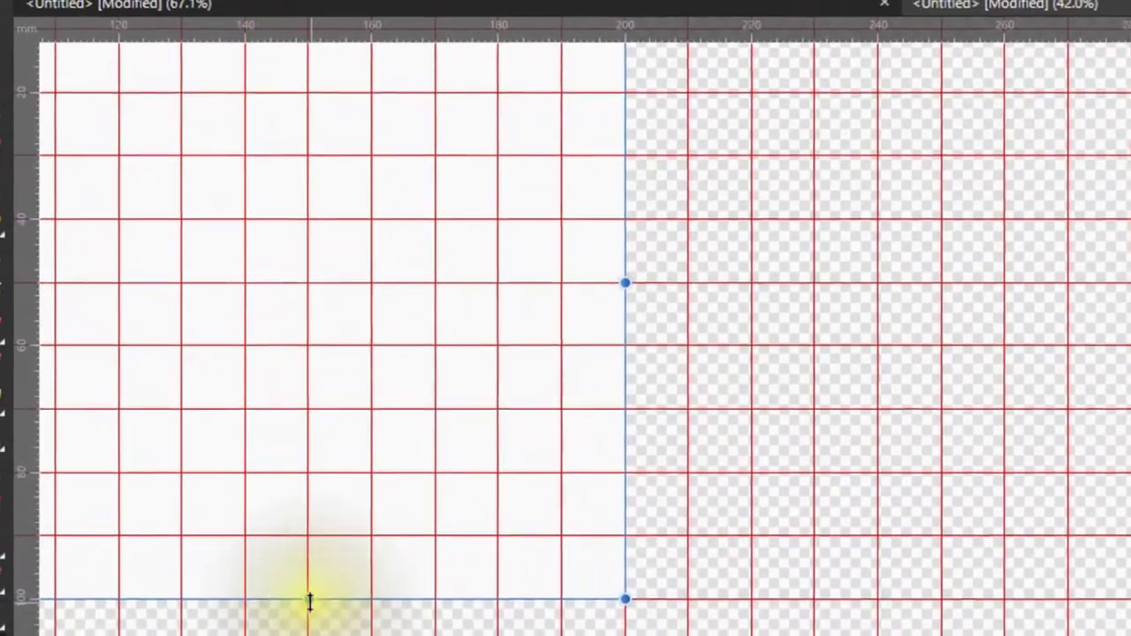
drag(310, 601, 311, 600)
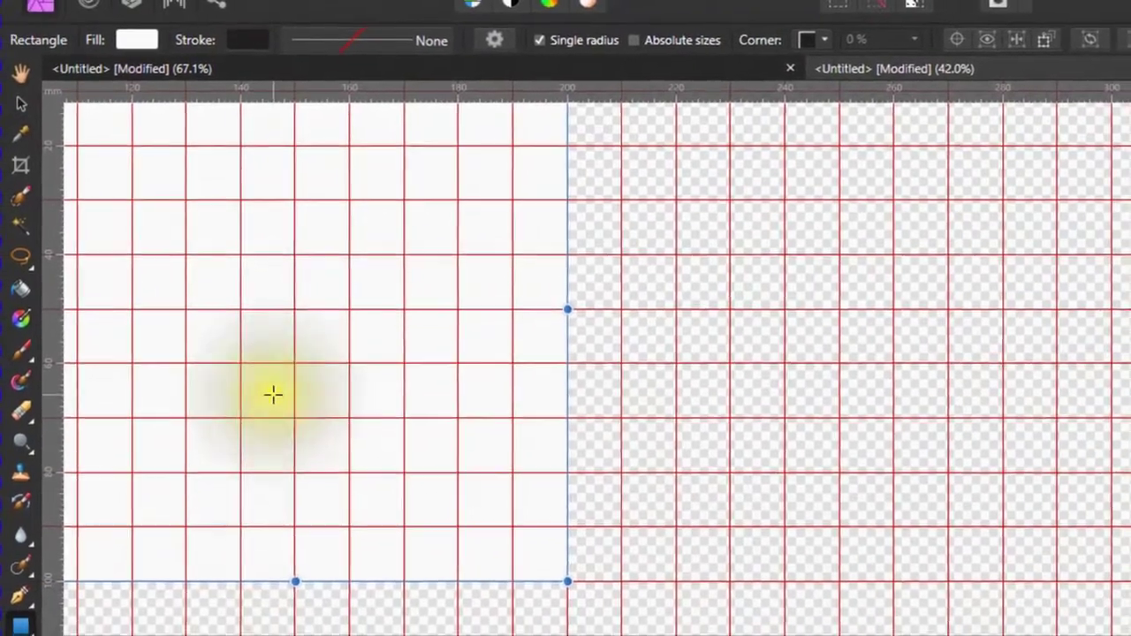
scroll(272, 395, up, 5)
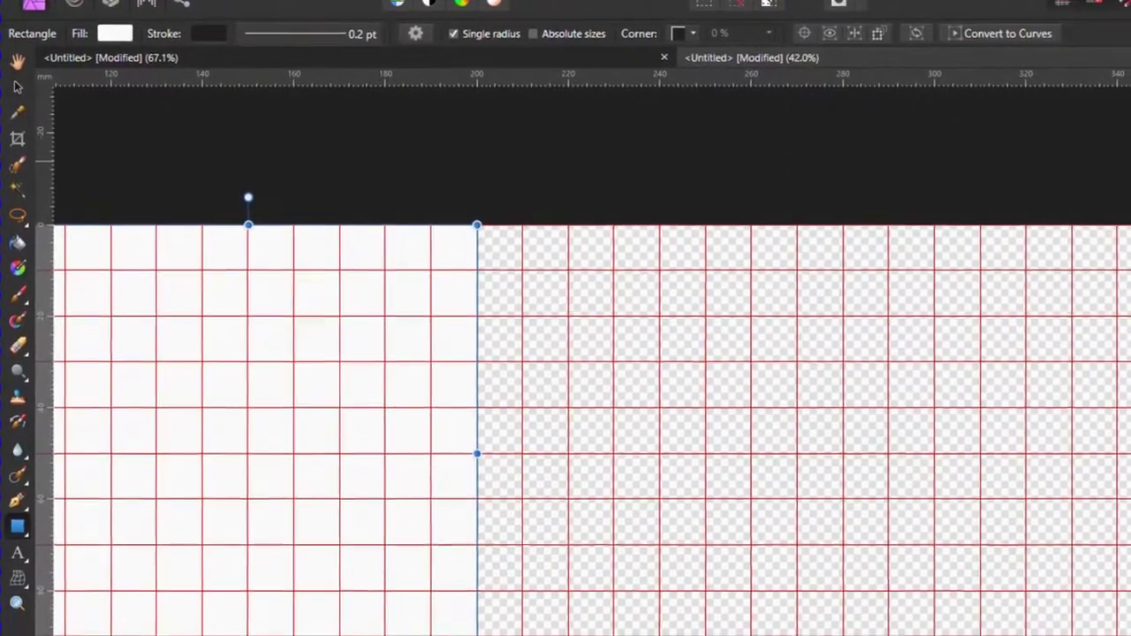
Fill the rectangle black from the recent swatches and copy the 2×2 plaid block
click(116, 33)
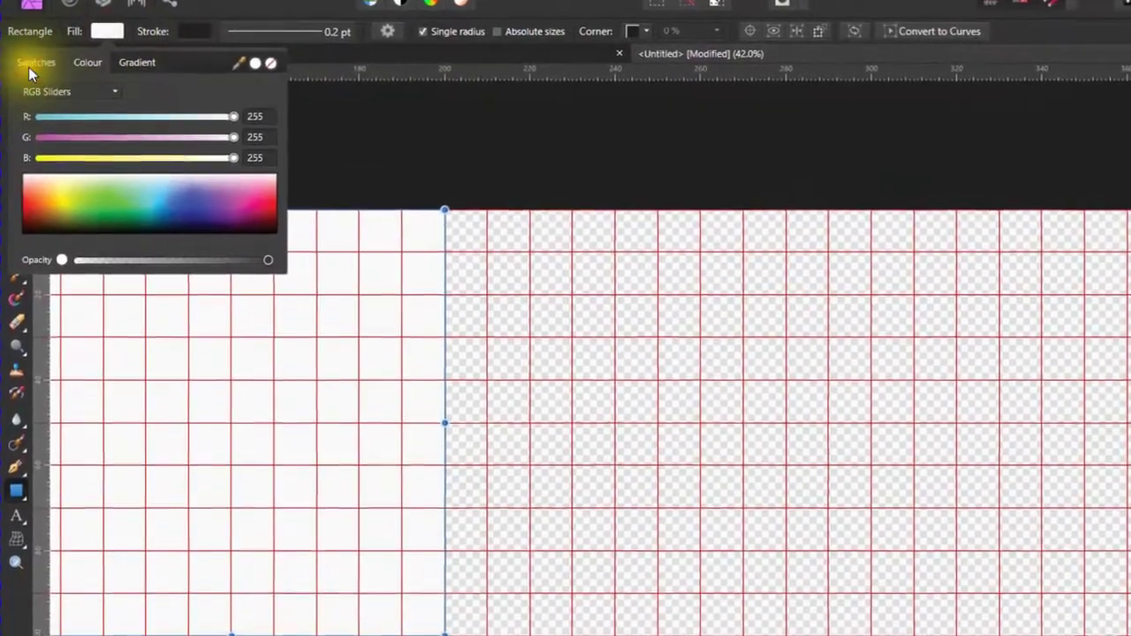
click(35, 64)
click(58, 93)
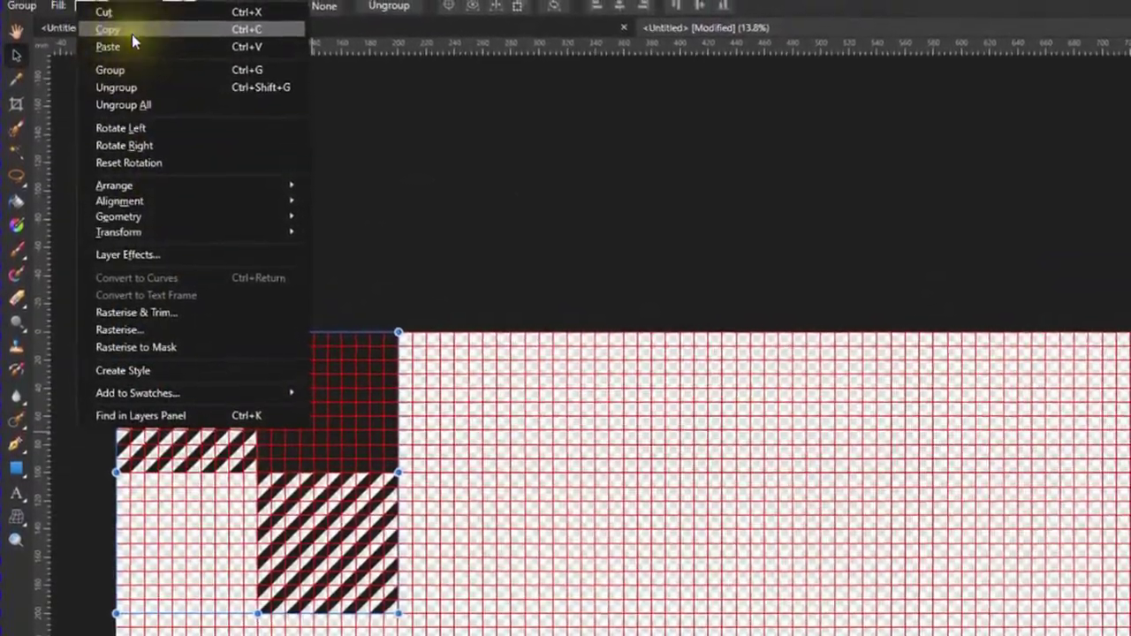
click(132, 32)
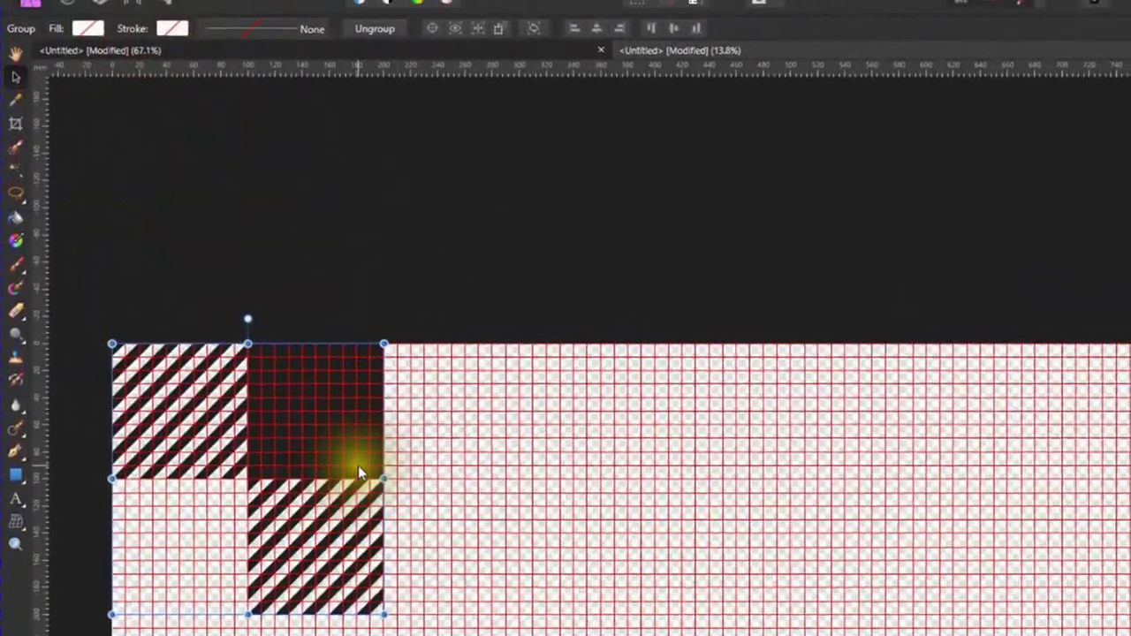
Alt-drag three copies of the 2×2 plaid block to the right to fill a row of four
right_click(356, 466)
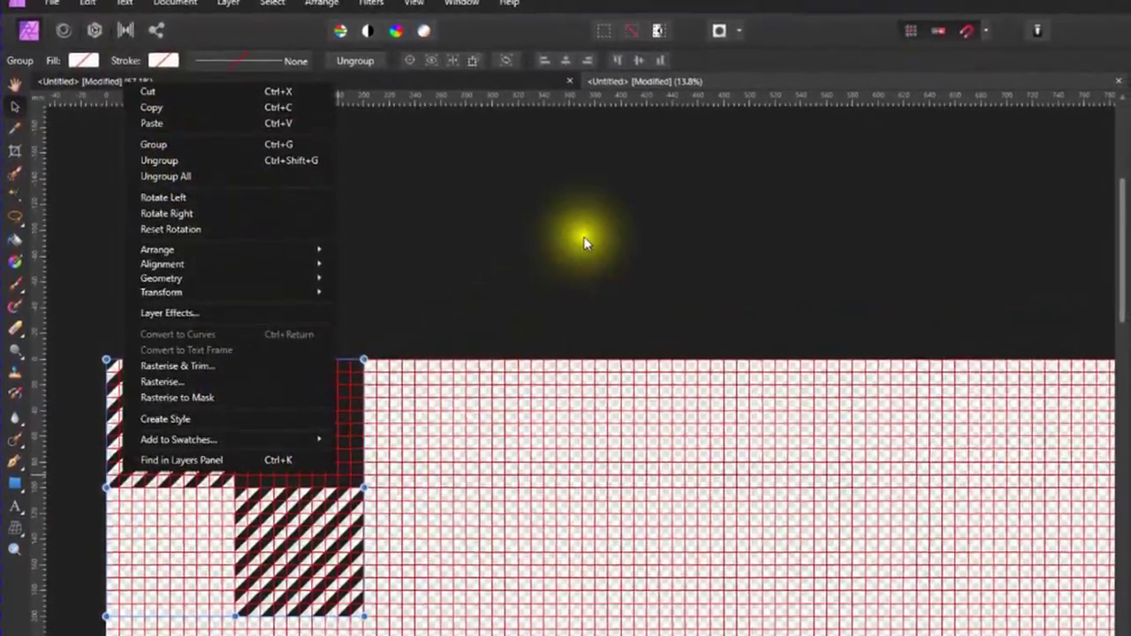
click(590, 231)
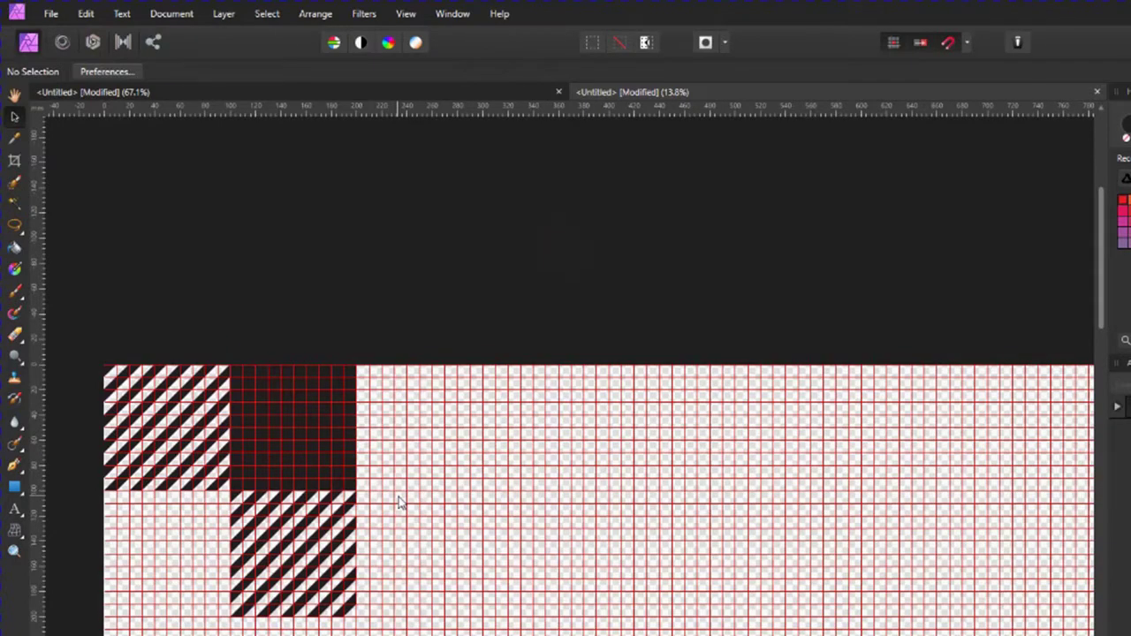
drag(290, 458, 538, 463)
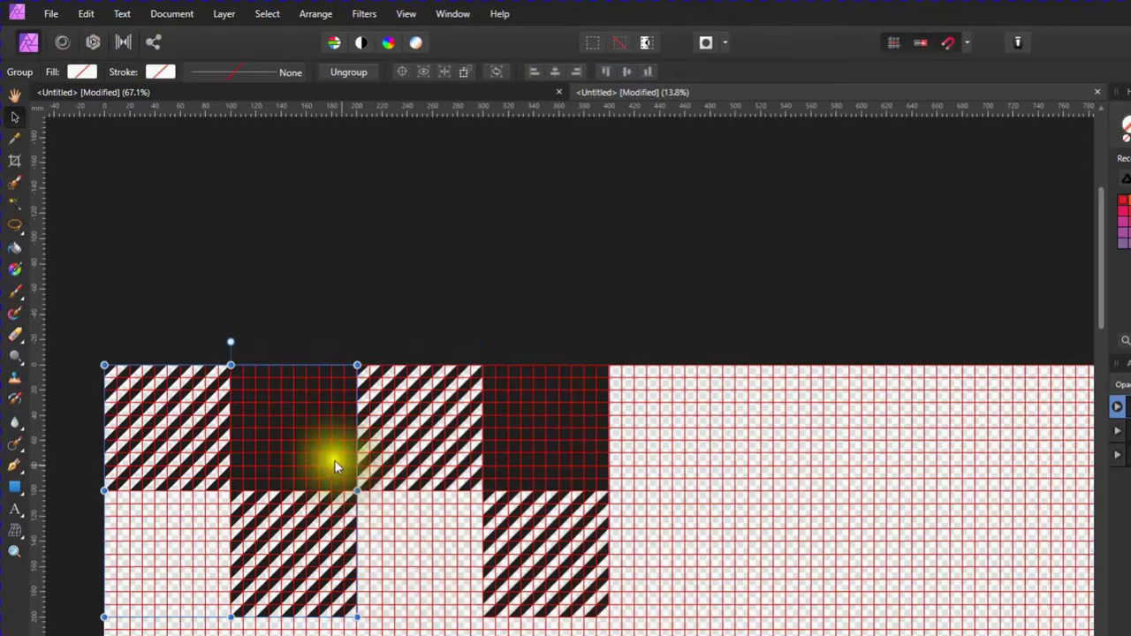
drag(335, 465, 820, 453)
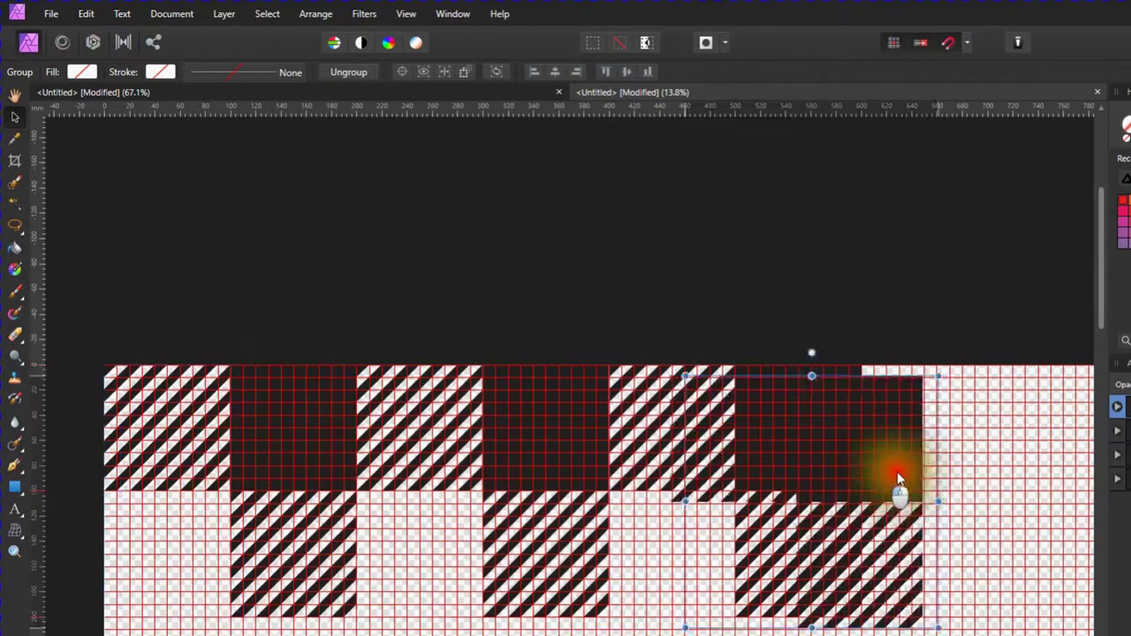
drag(896, 477, 1053, 463)
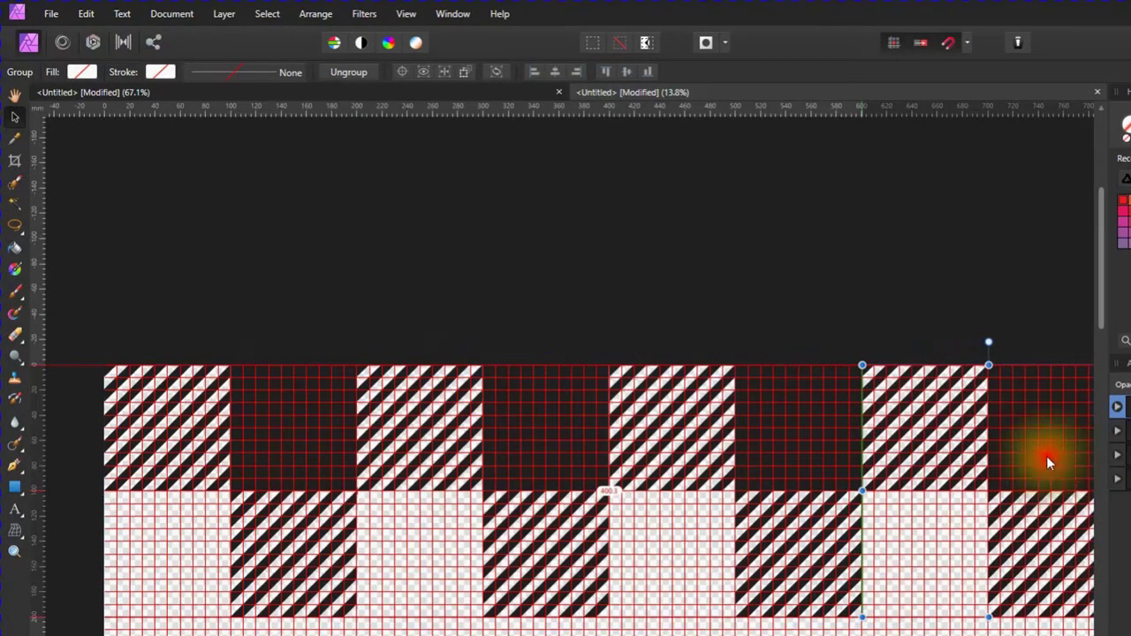
Marquee-select the four-block row and duplicate it below as a second row
scroll(436, 616, down, 1)
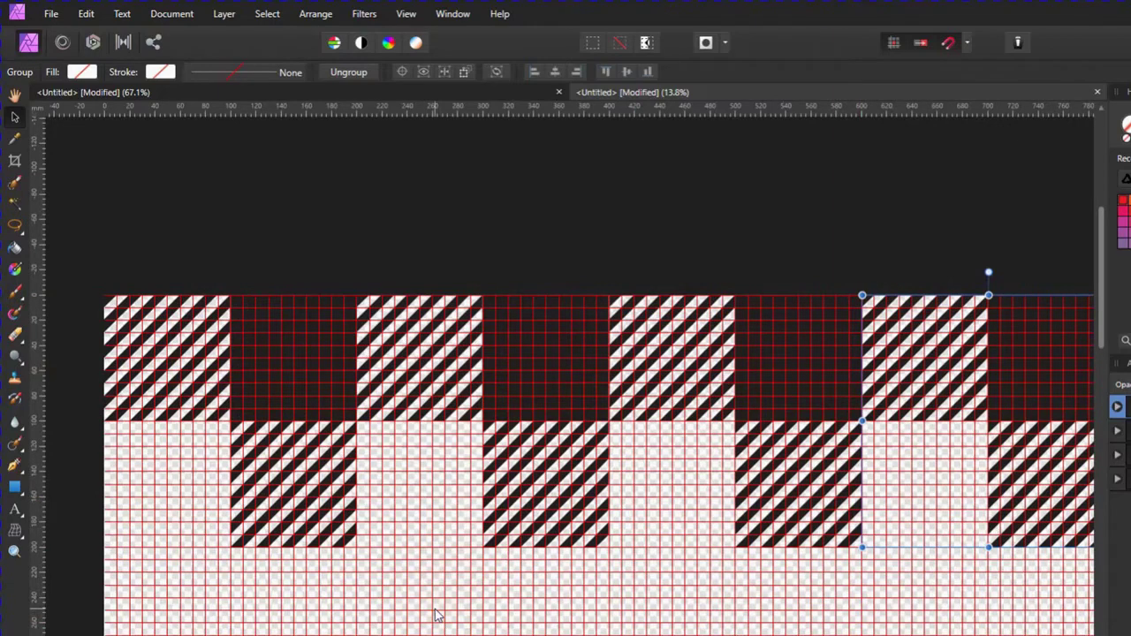
scroll(436, 616, down, 1)
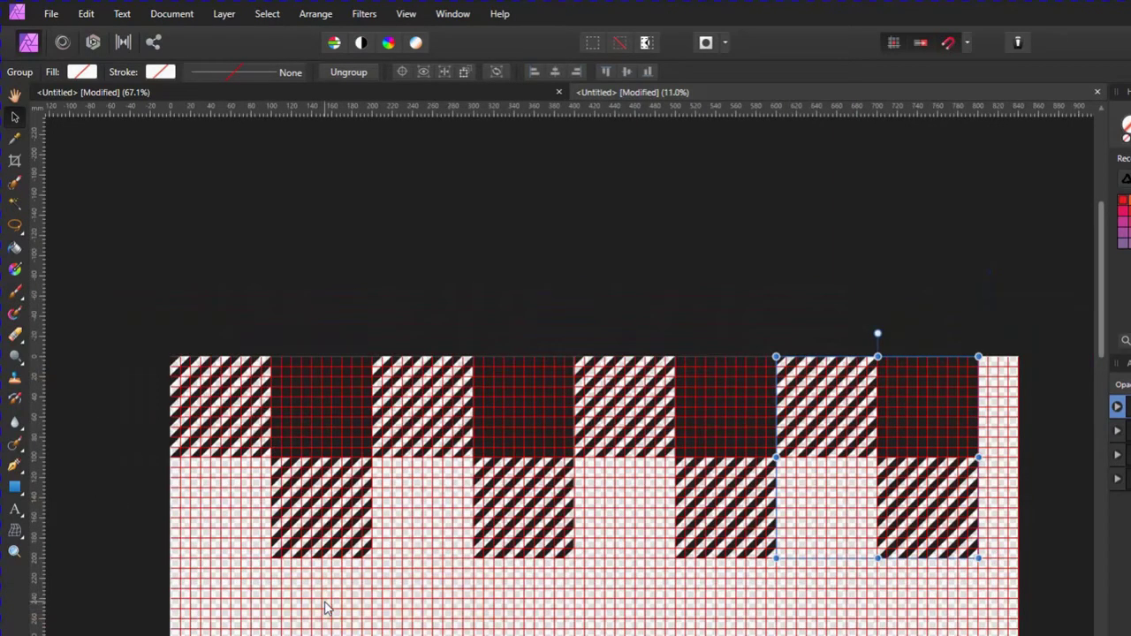
drag(123, 252, 1017, 629)
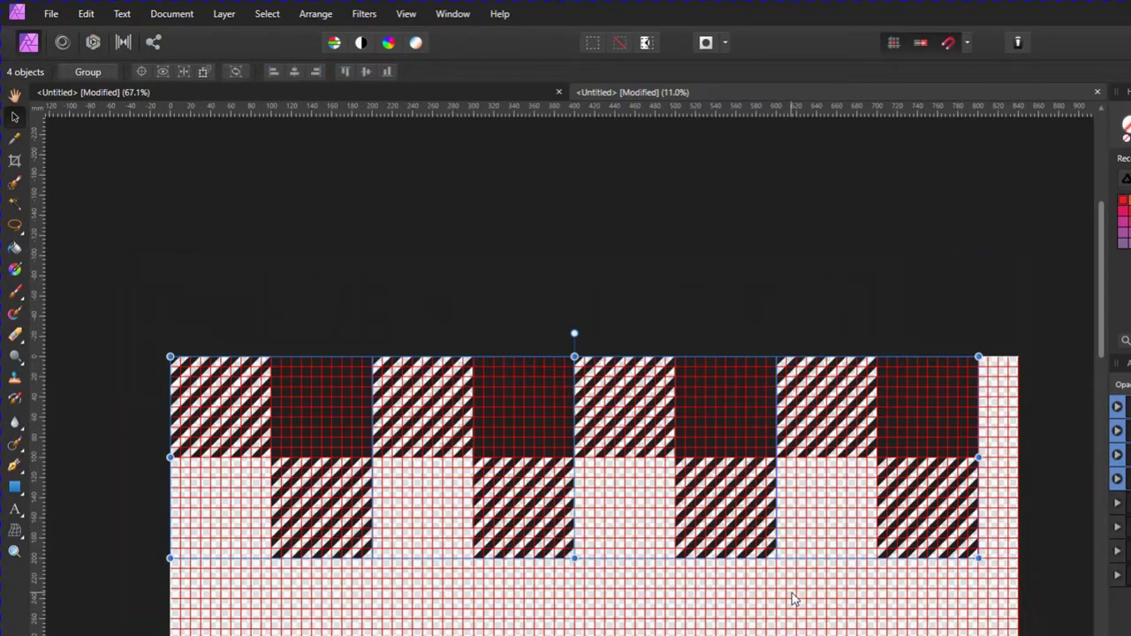
drag(675, 415, 723, 627)
Alt-drag the upper two plaid rows beneath the existing rows, extending the pattern down the page
scroll(693, 583, down, 3)
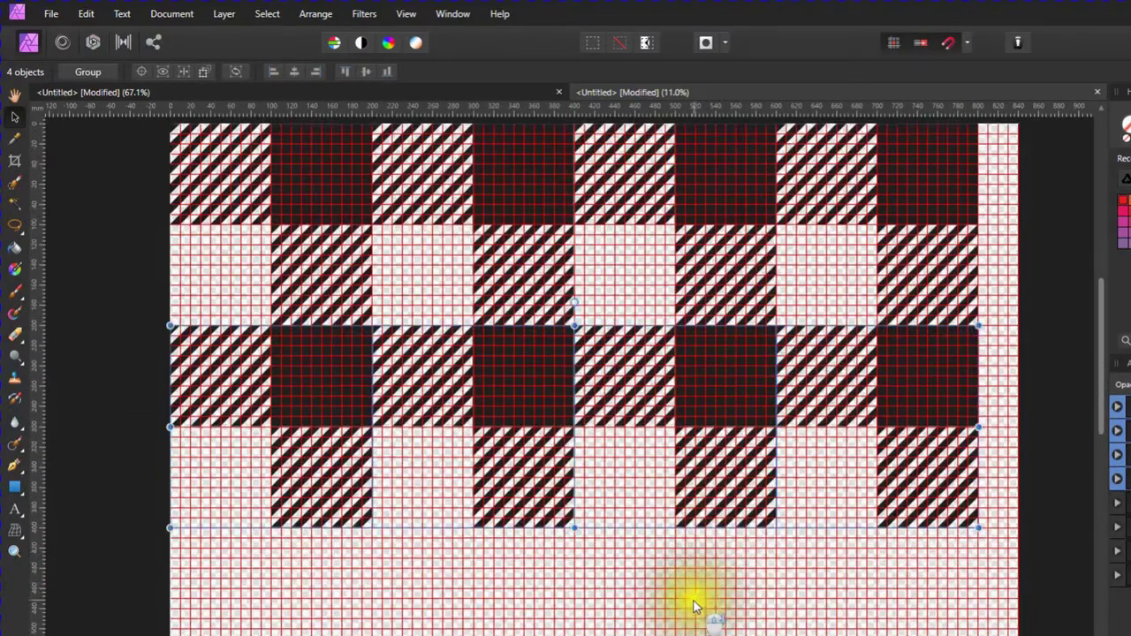
click(582, 275)
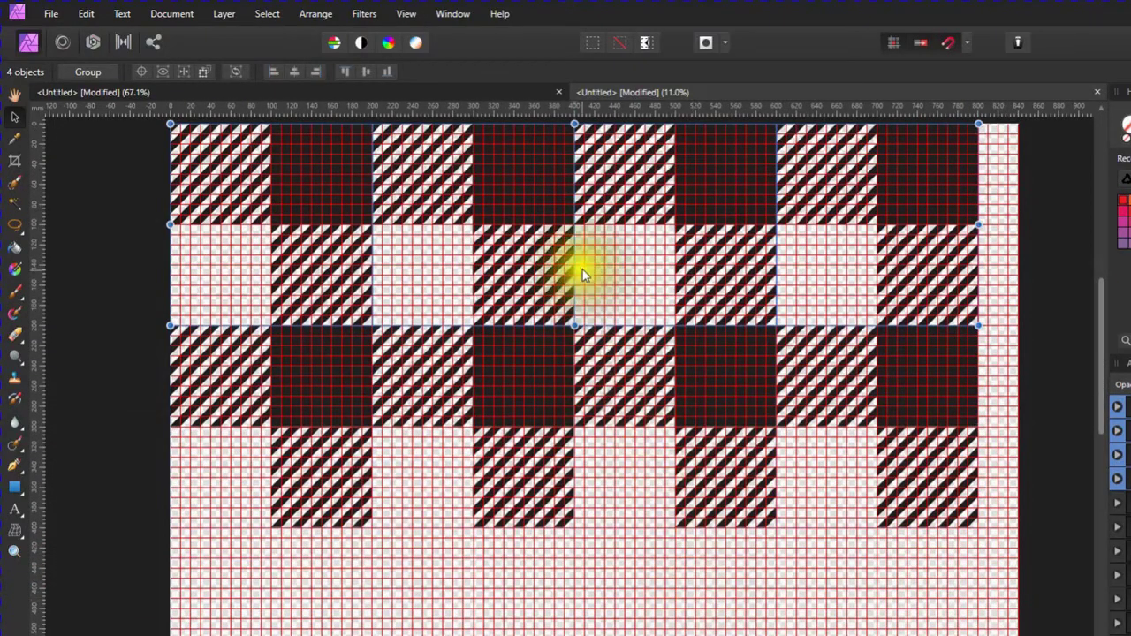
drag(561, 294, 561, 632)
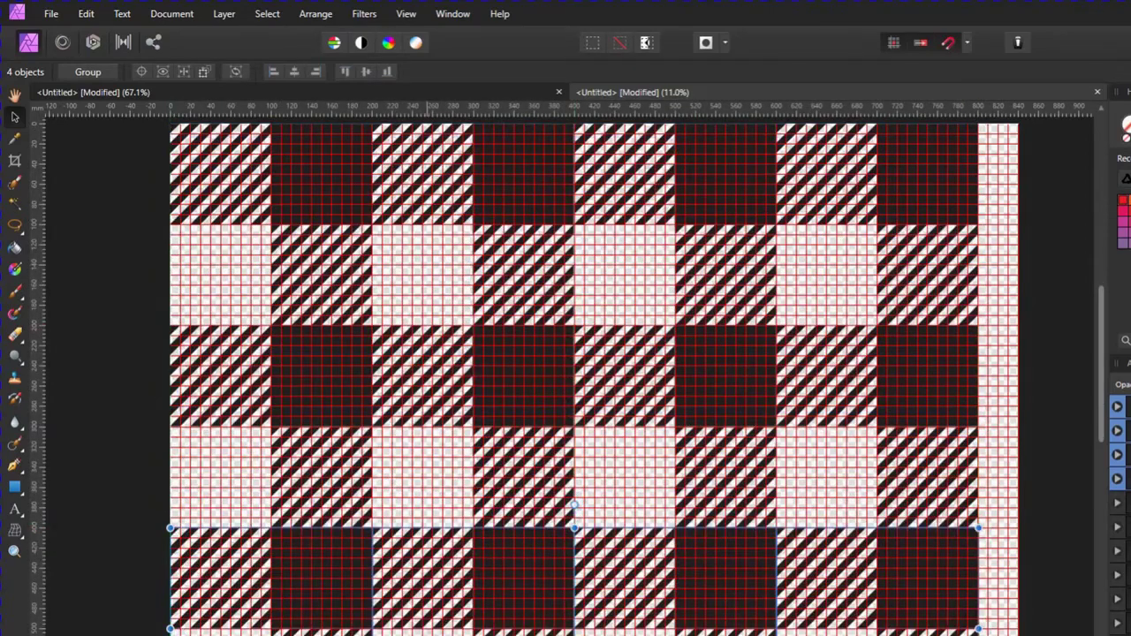
scroll(574, 371, down, 4)
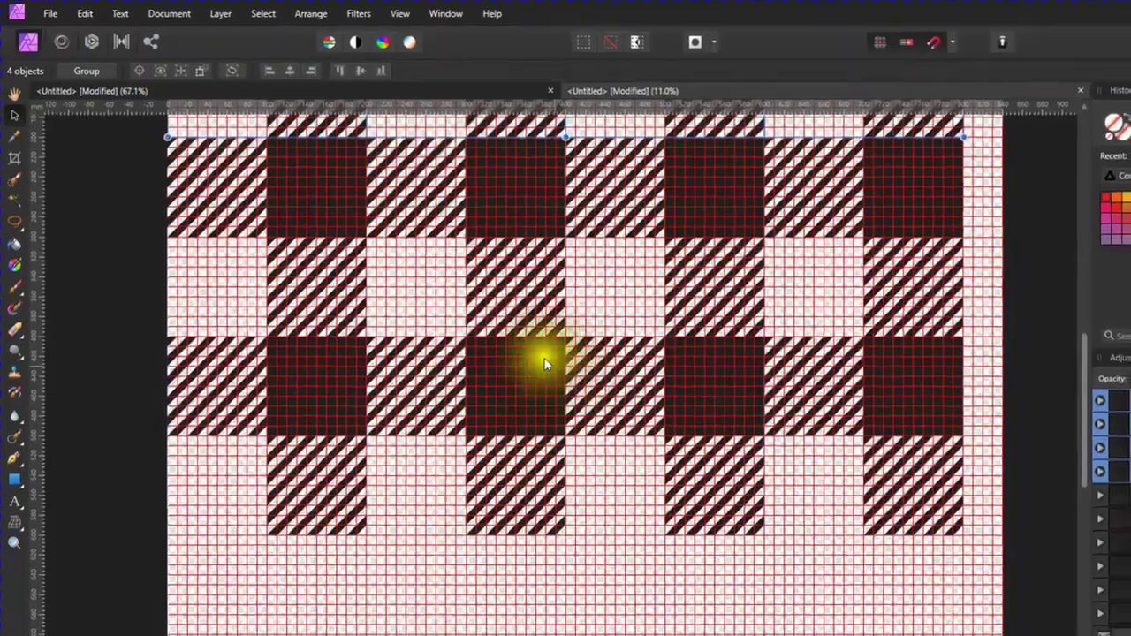
drag(540, 357, 500, 368)
scroll(460, 362, up, 5)
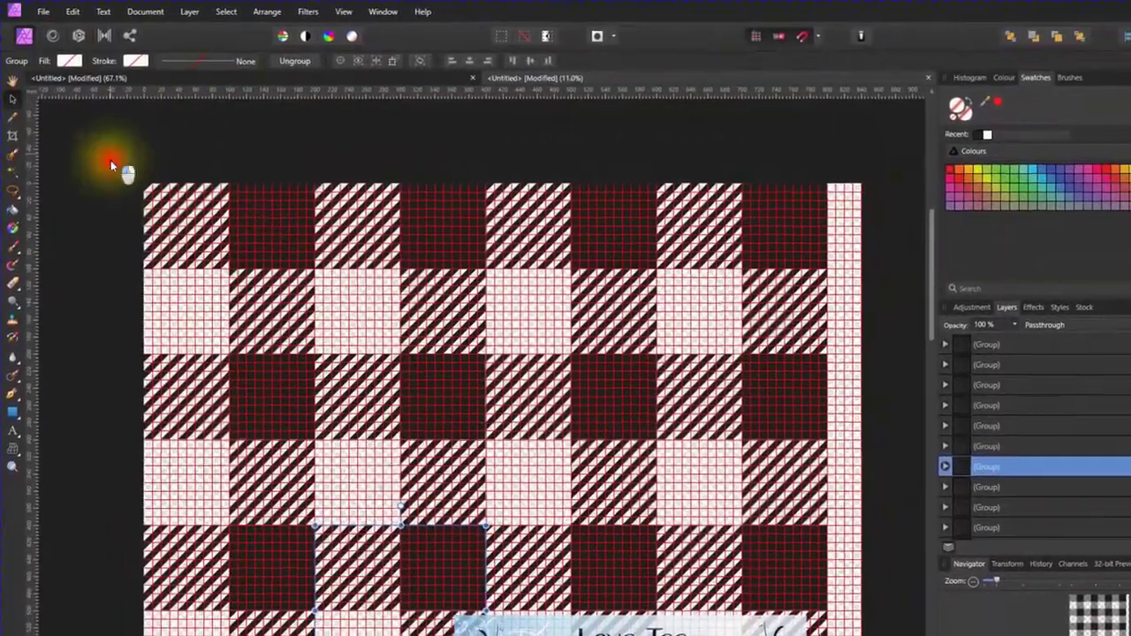
drag(109, 156, 865, 358)
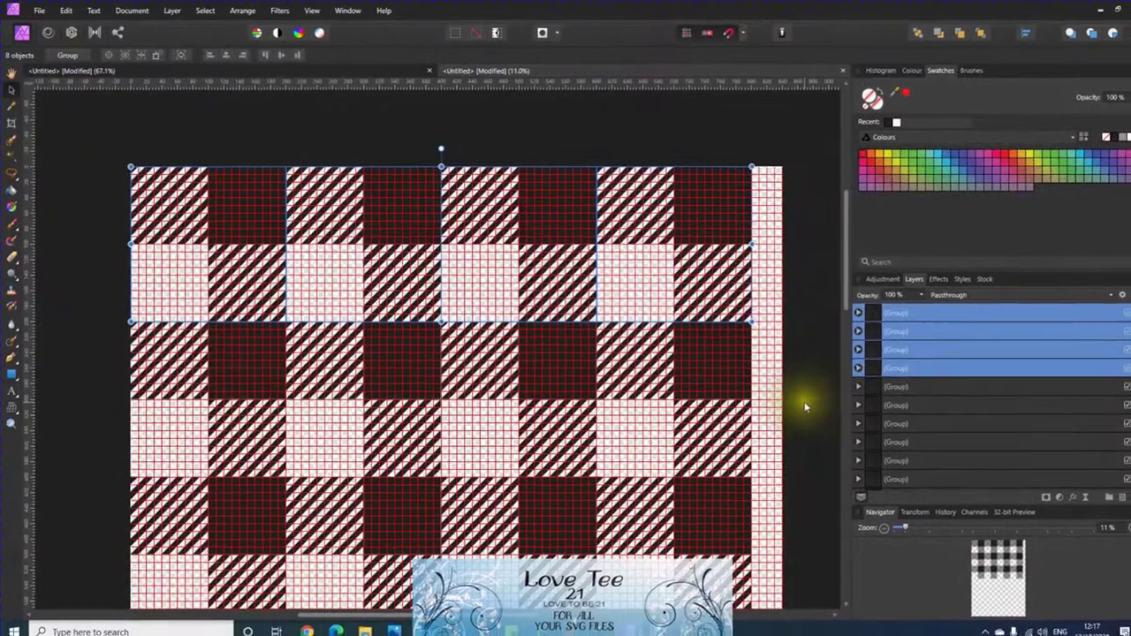
Select the top row's tile groups in the Layers panel and move them to the pattern's bottom
scroll(803, 404, down, 2)
scroll(910, 416, up, 3)
scroll(923, 453, down, 3)
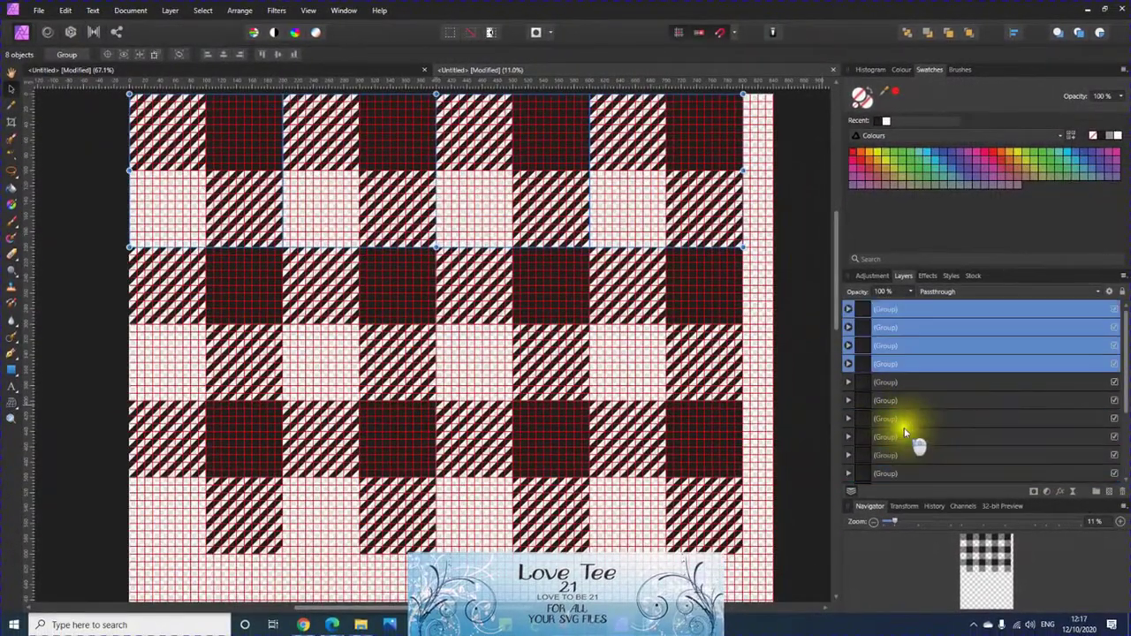
click(920, 308)
click(925, 328)
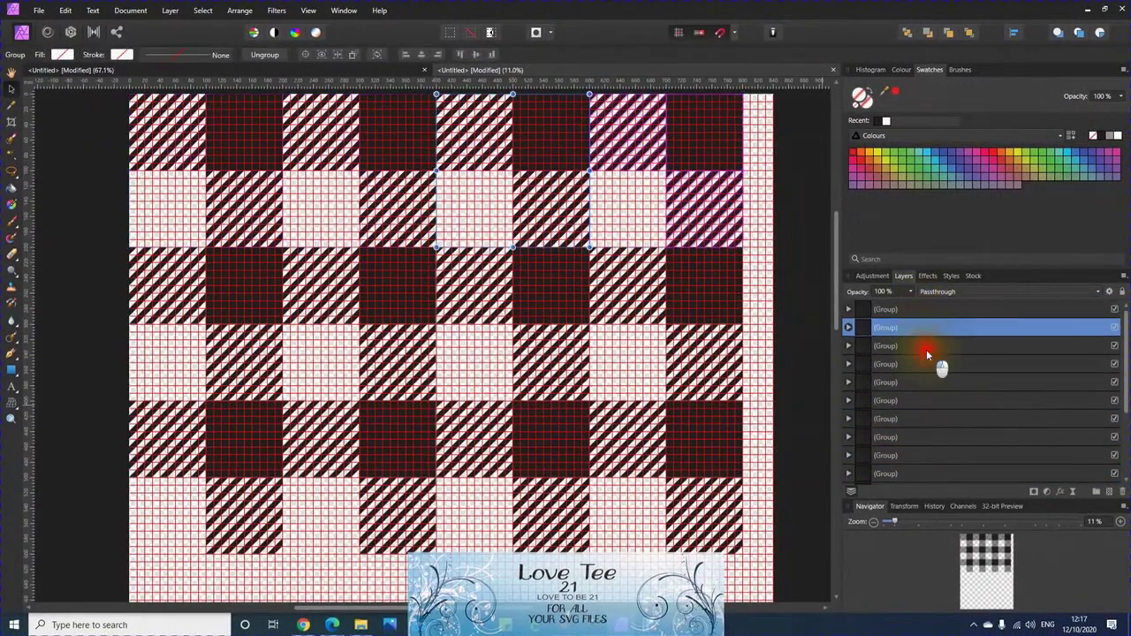
click(925, 346)
click(929, 365)
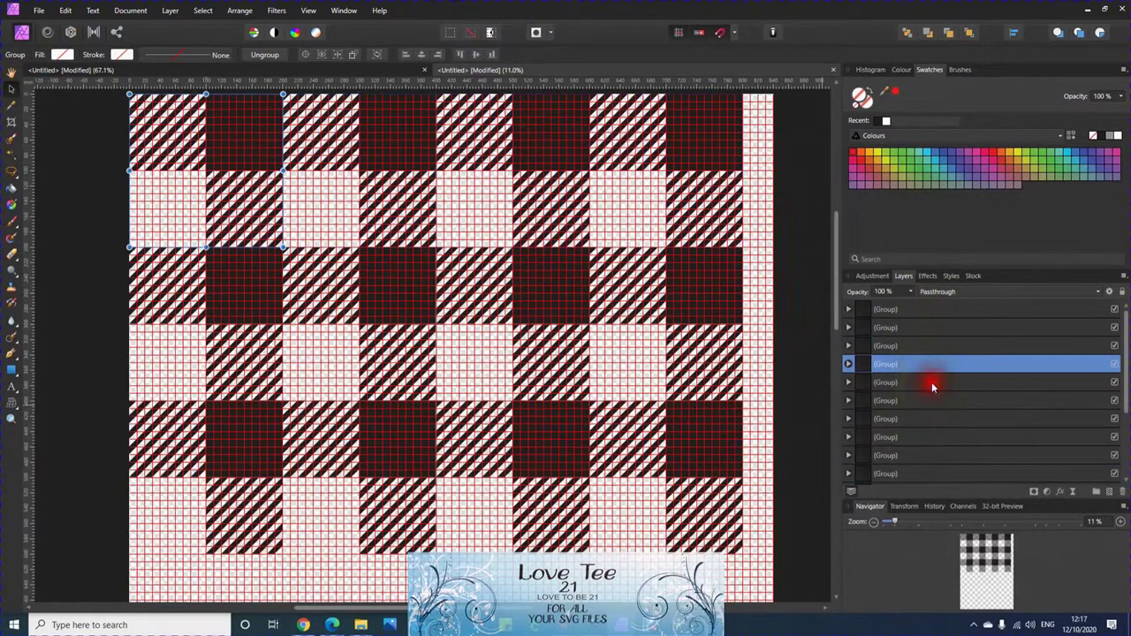
click(931, 382)
click(917, 364)
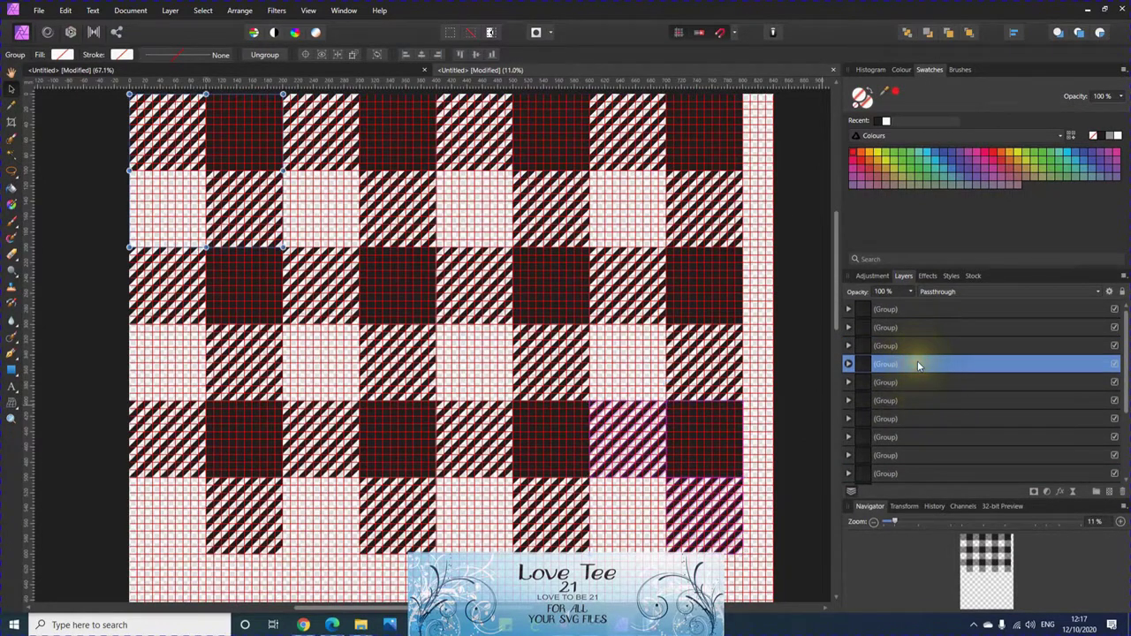
shift+click(916, 347)
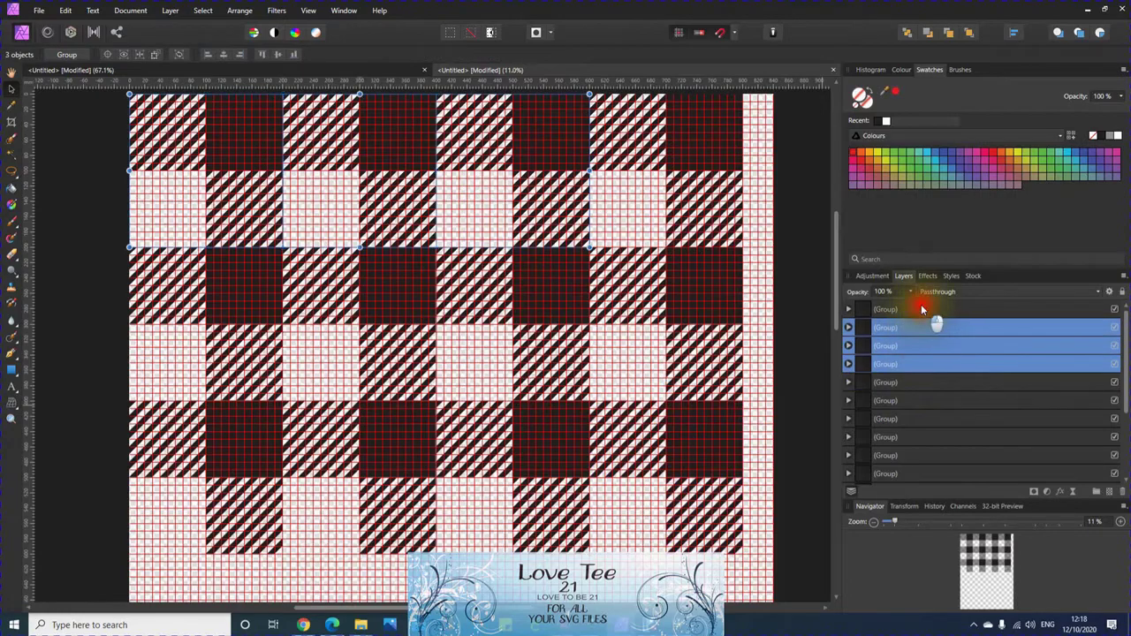
drag(468, 280, 548, 601)
scroll(455, 504, down, 5)
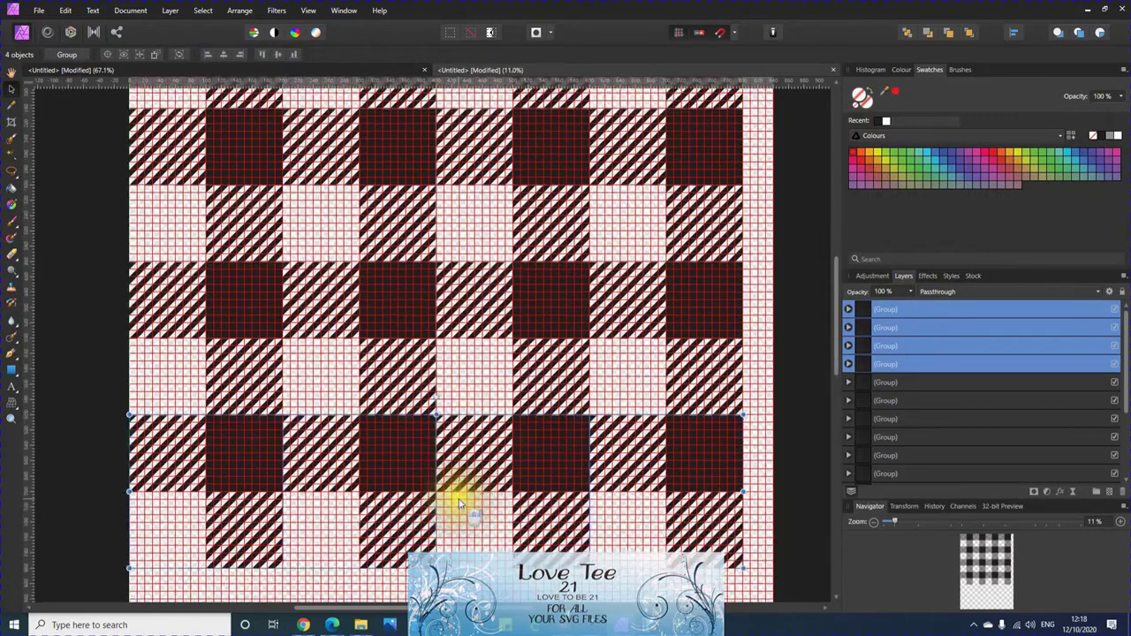
Marquee-select all sixteen tile groups and group them into a single group
click(168, 428)
drag(219, 171, 530, 455)
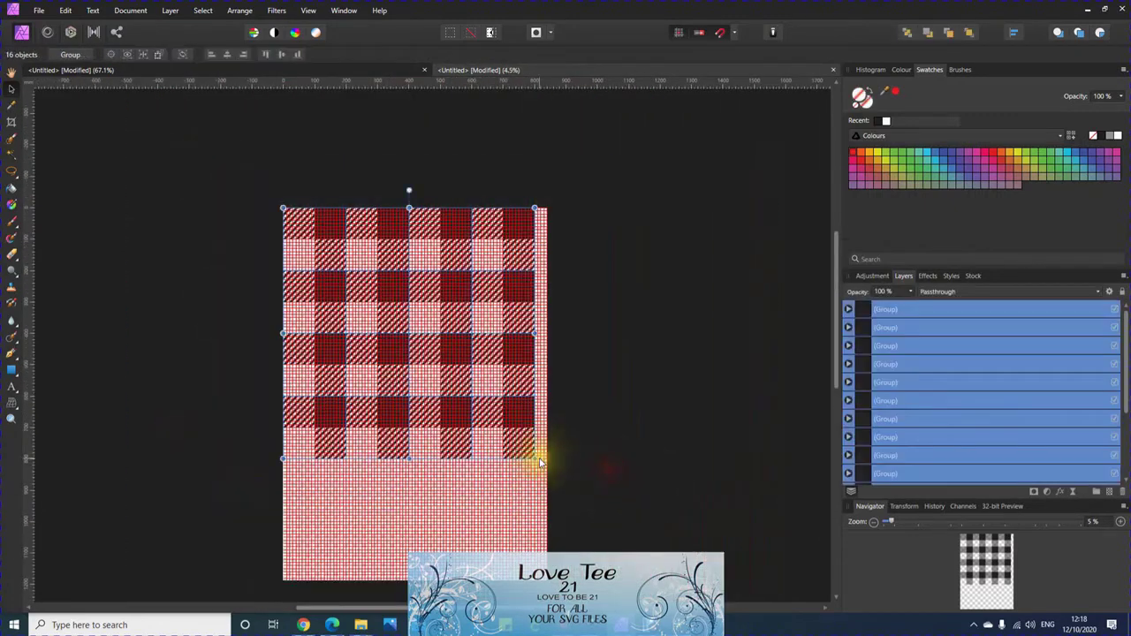
click(76, 55)
click(121, 384)
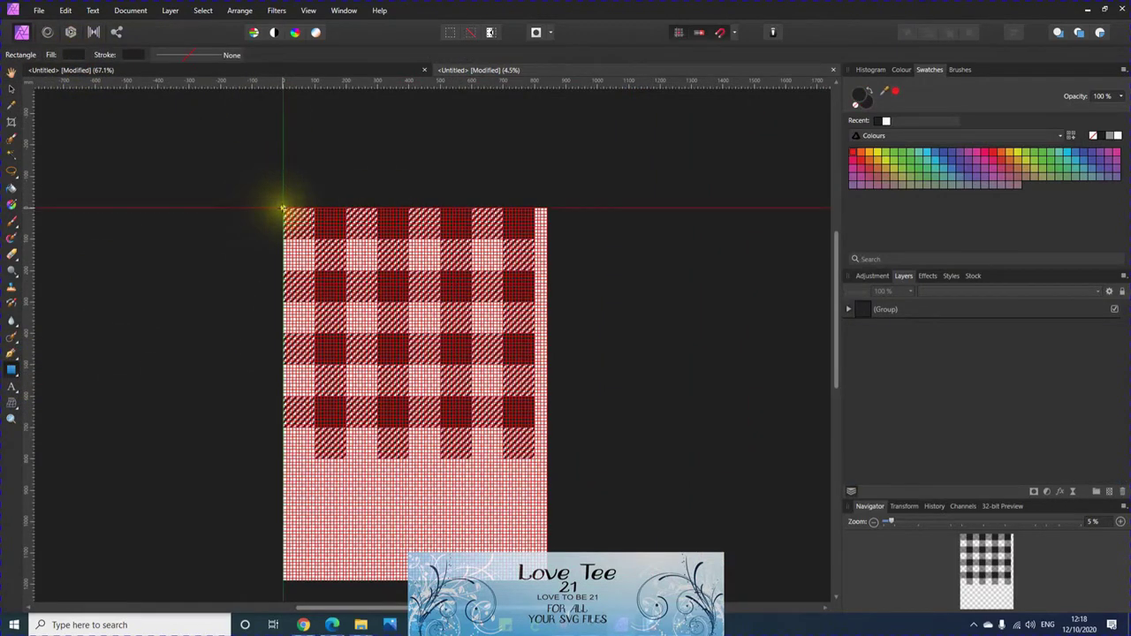
Draw a rectangle from the plaid's top-left to lower-right corner and move it beneath the stripe group
drag(282, 209, 532, 456)
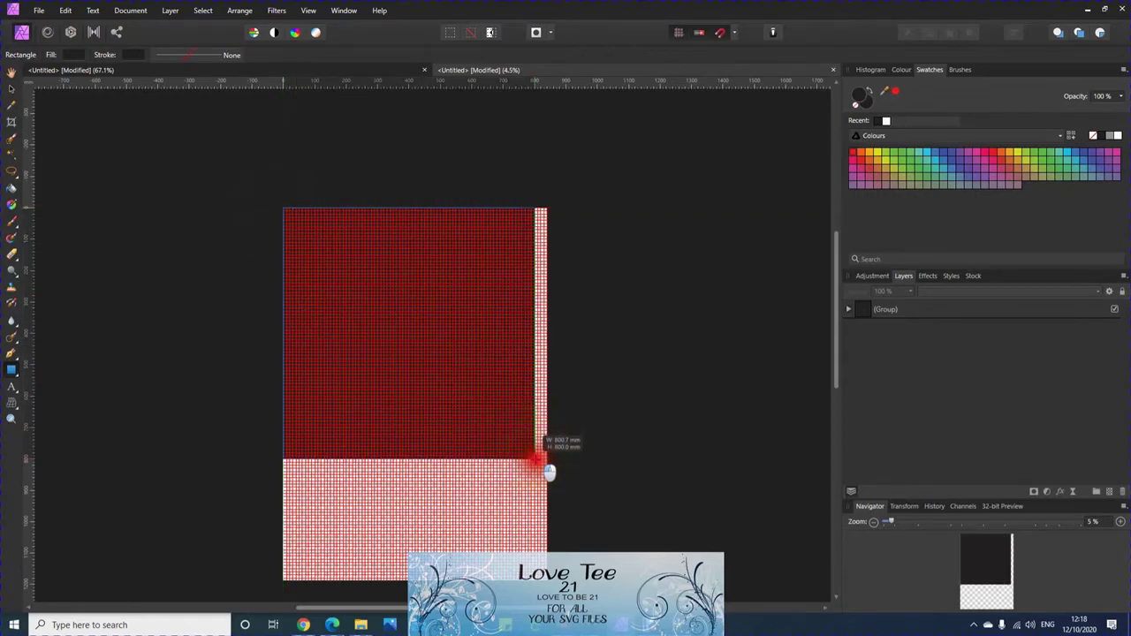
drag(536, 459, 536, 457)
scroll(528, 468, up, 5)
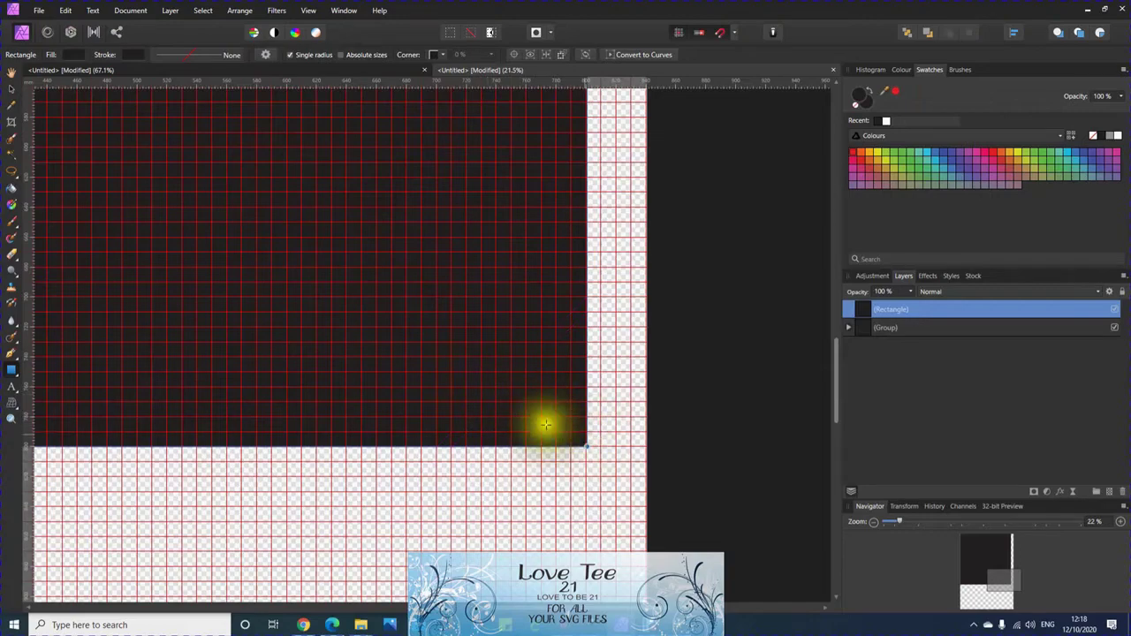
scroll(435, 349, up, 2)
scroll(436, 348, down, 5)
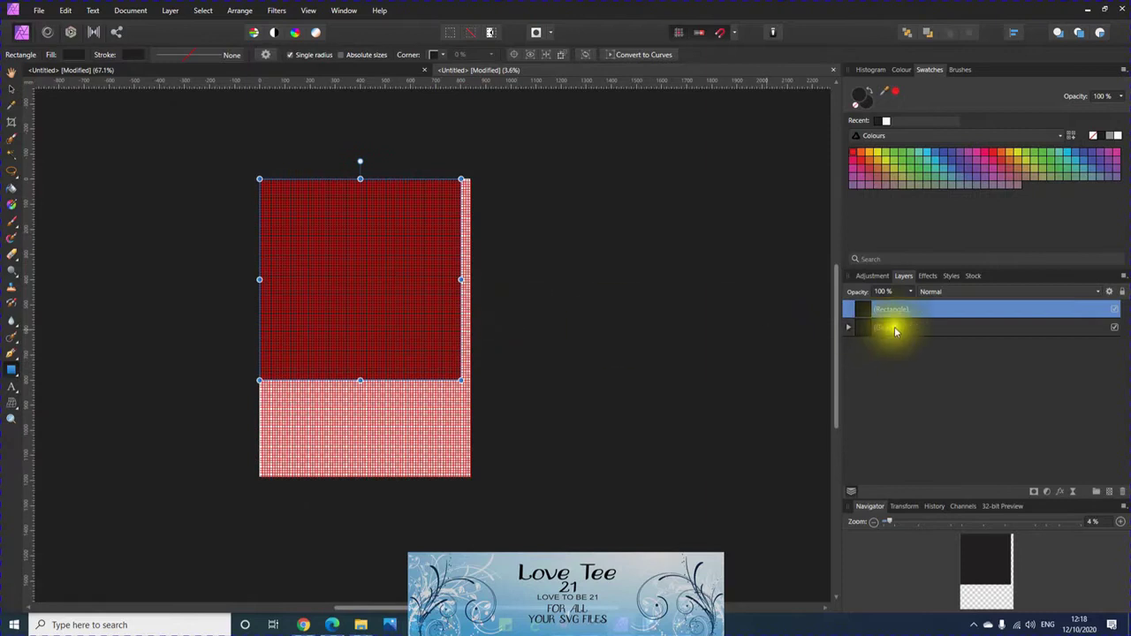
drag(877, 349, 873, 343)
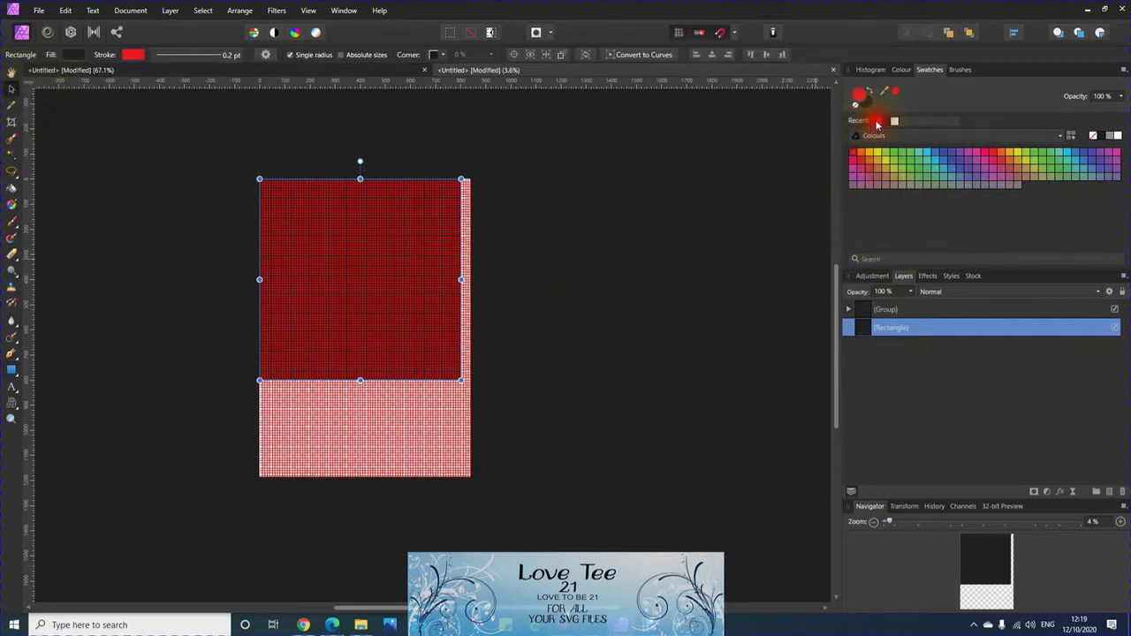
Hide the grid and fill the underlying rectangle red from the Swatches, forming the buffalo plaid
click(309, 11)
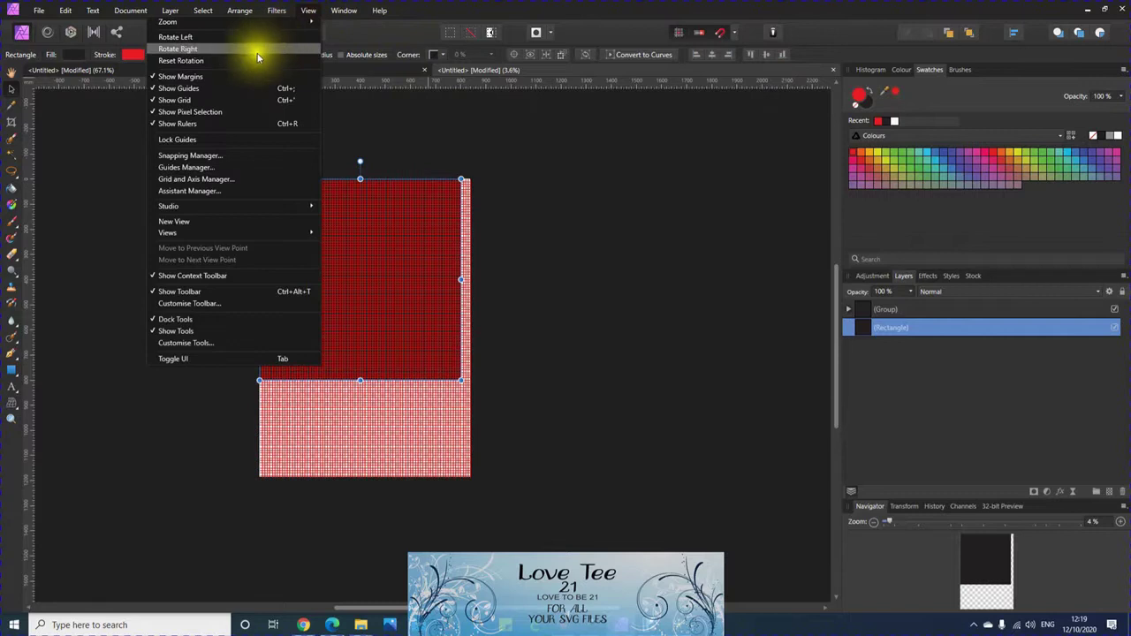
click(240, 105)
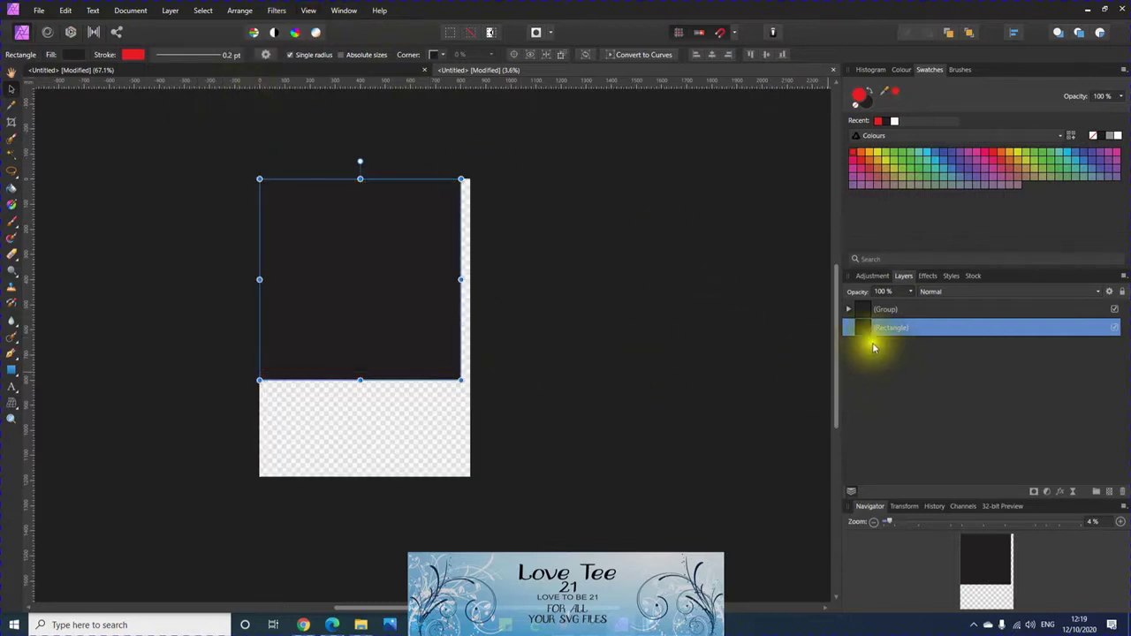
click(75, 55)
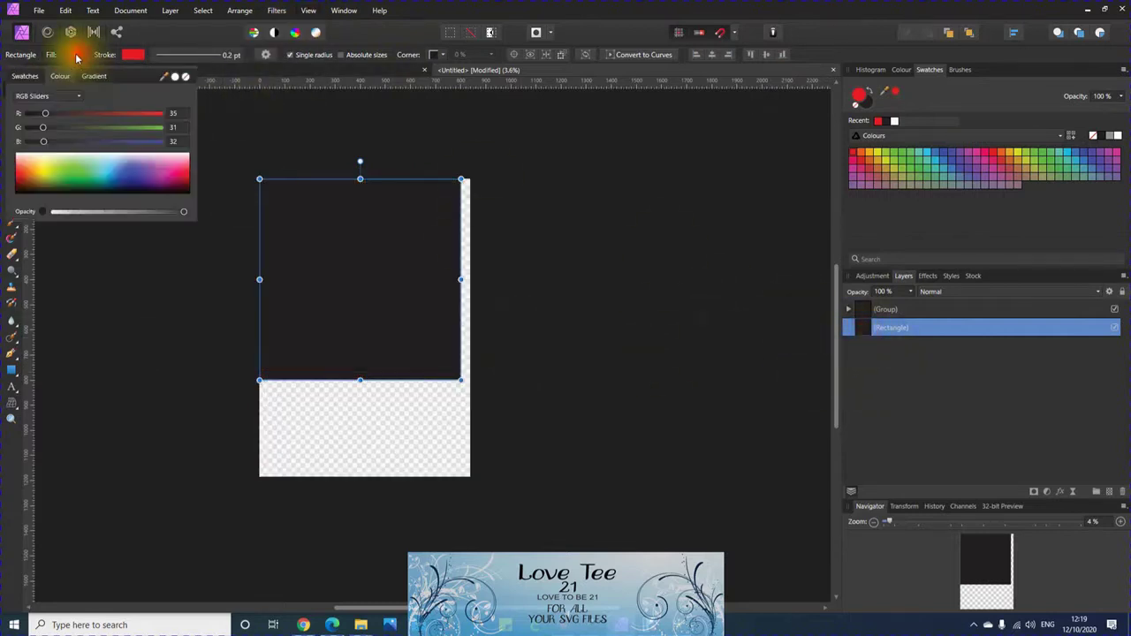
click(25, 76)
click(39, 96)
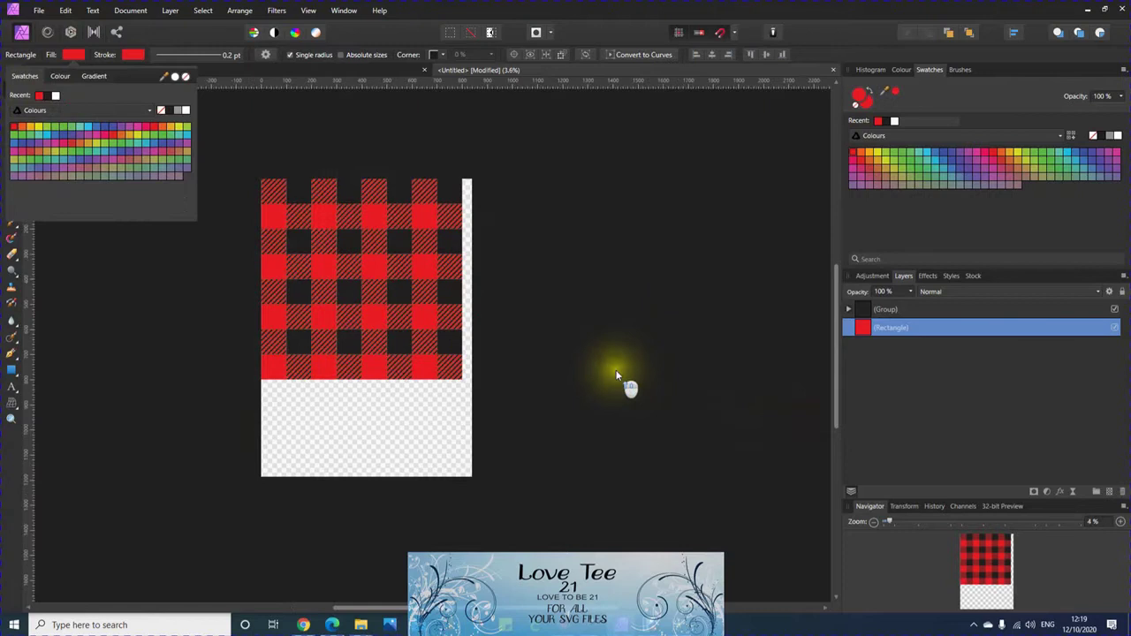
click(634, 488)
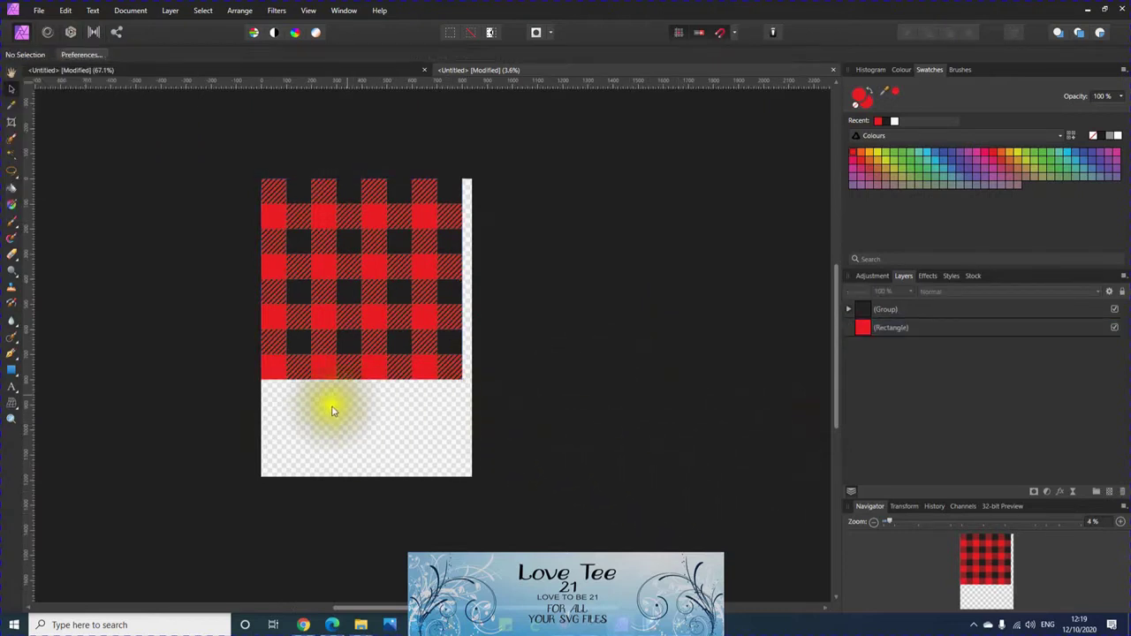
drag(156, 145, 566, 443)
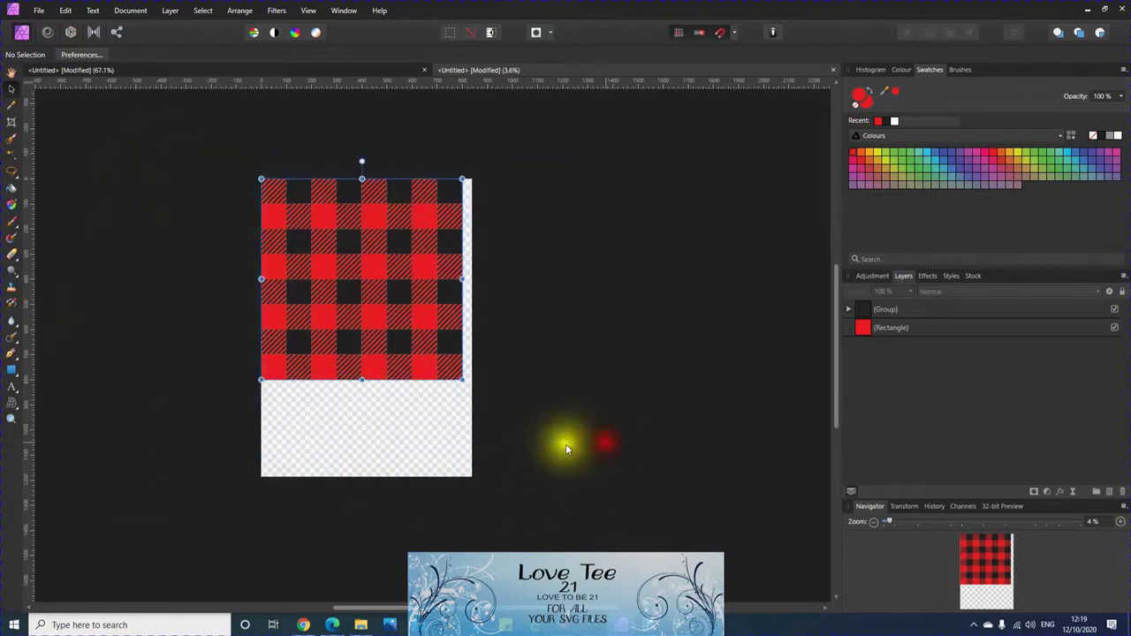
Export Area: Selection without background at 3000 px width as PNG 'take 2 plaid'
click(38, 11)
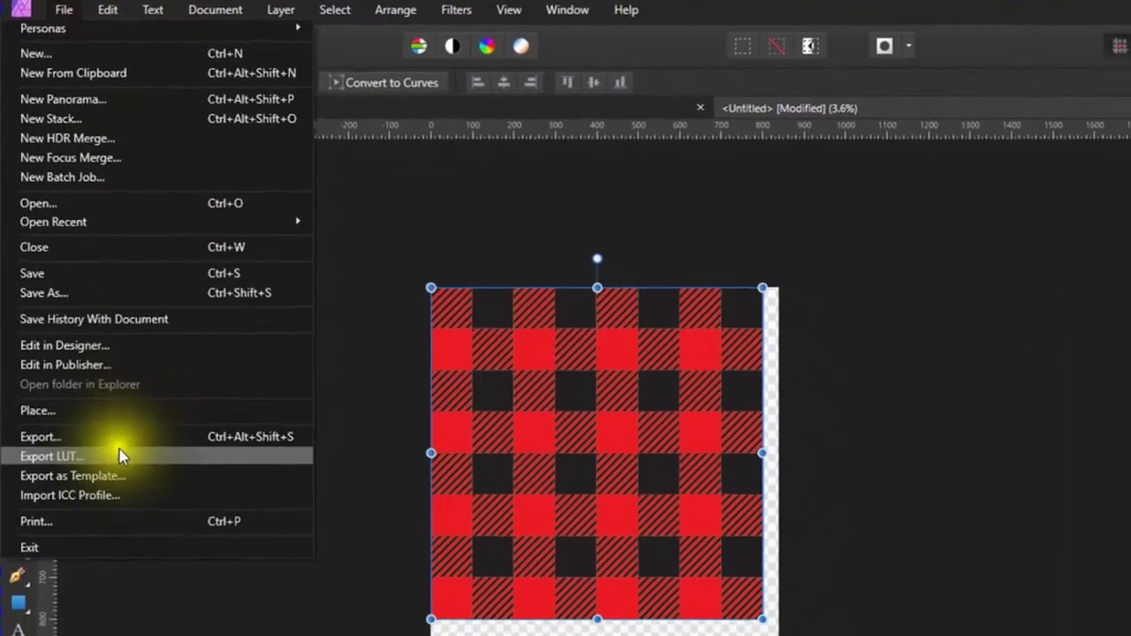
click(99, 437)
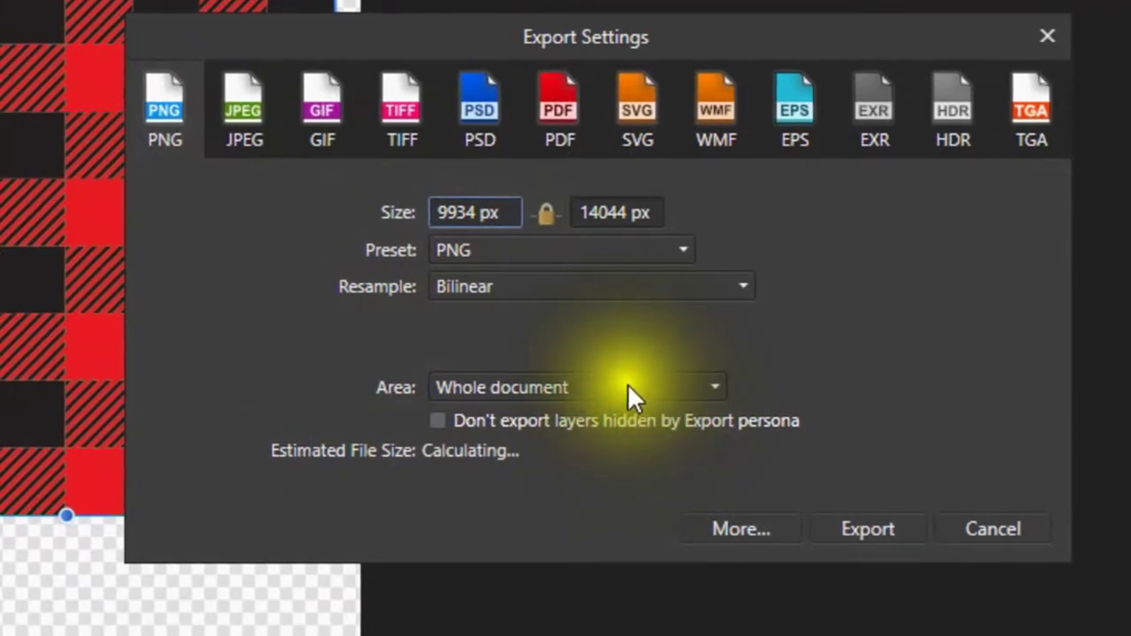
click(638, 390)
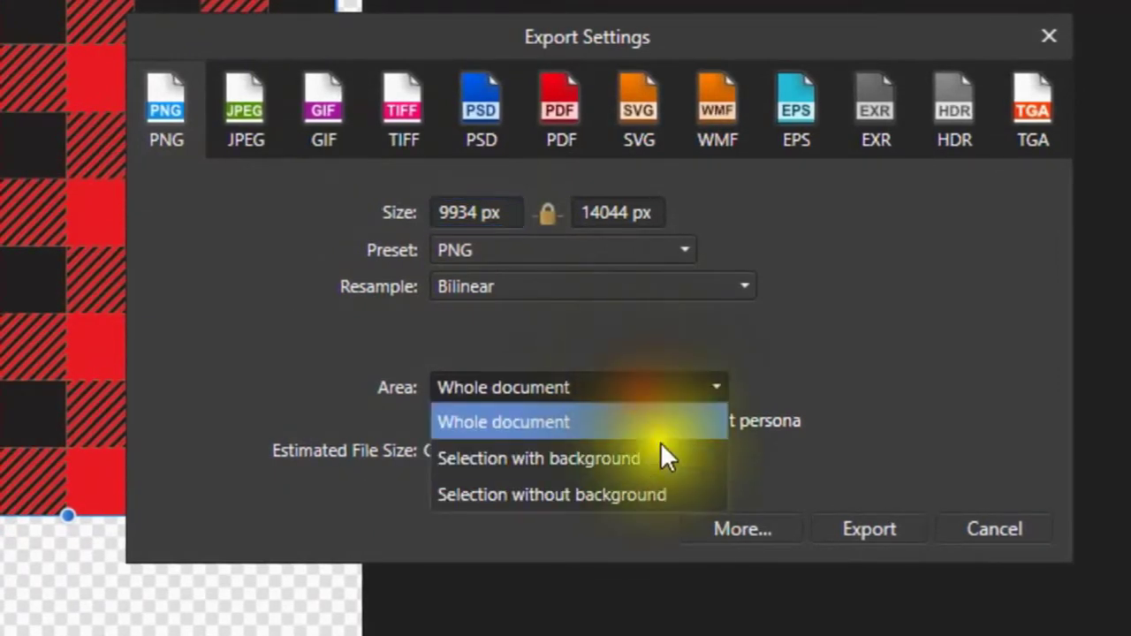
click(645, 496)
click(463, 214)
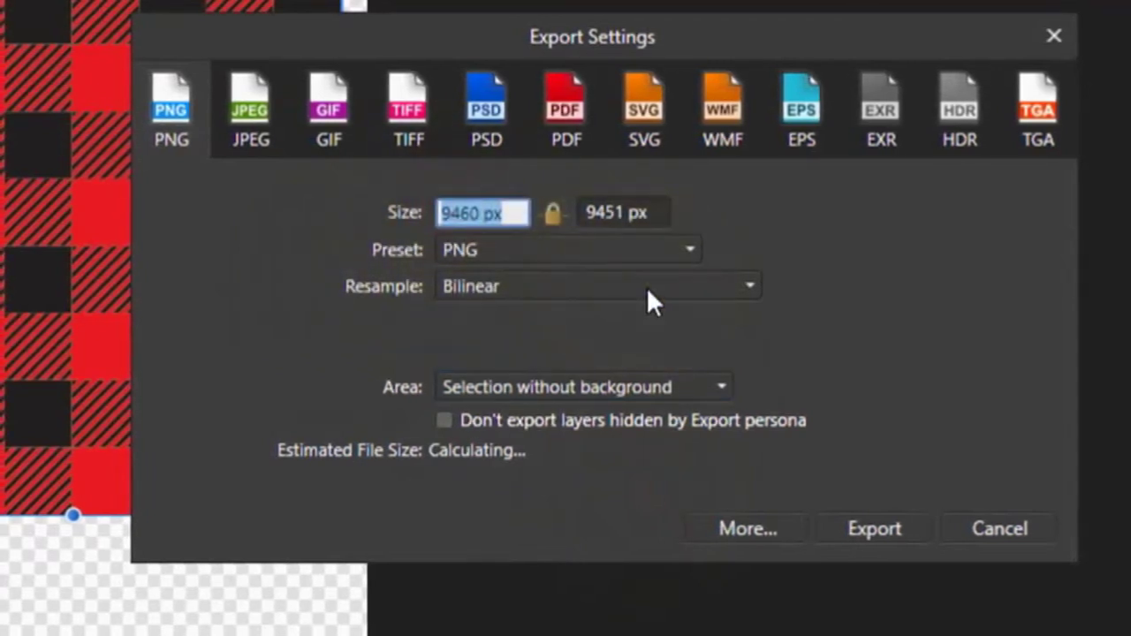
text(3000)
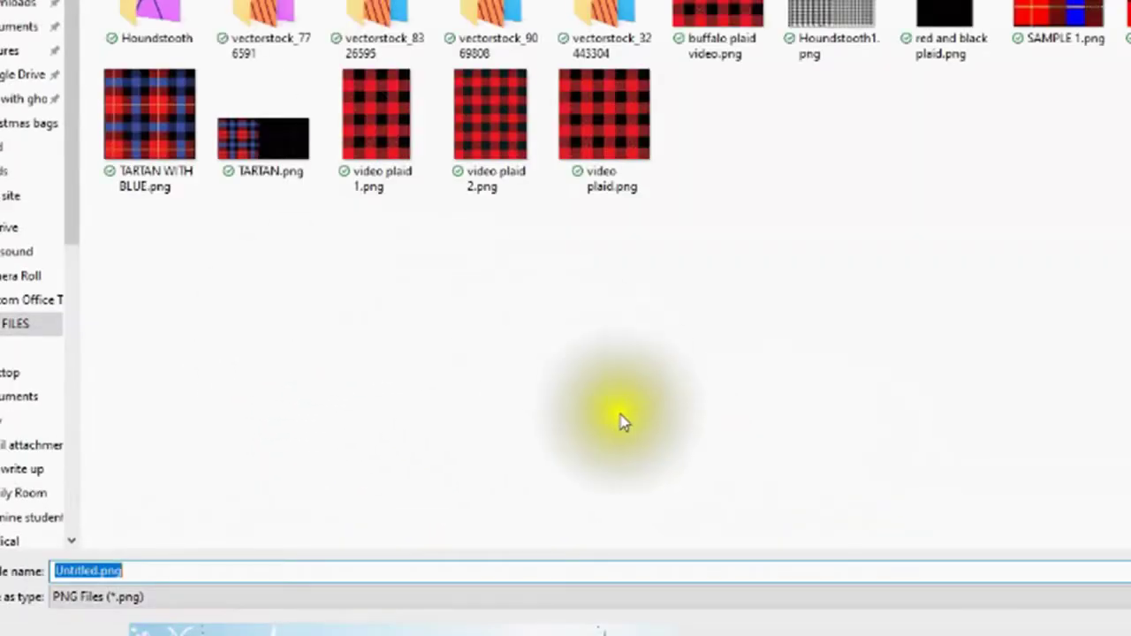
text(ta)
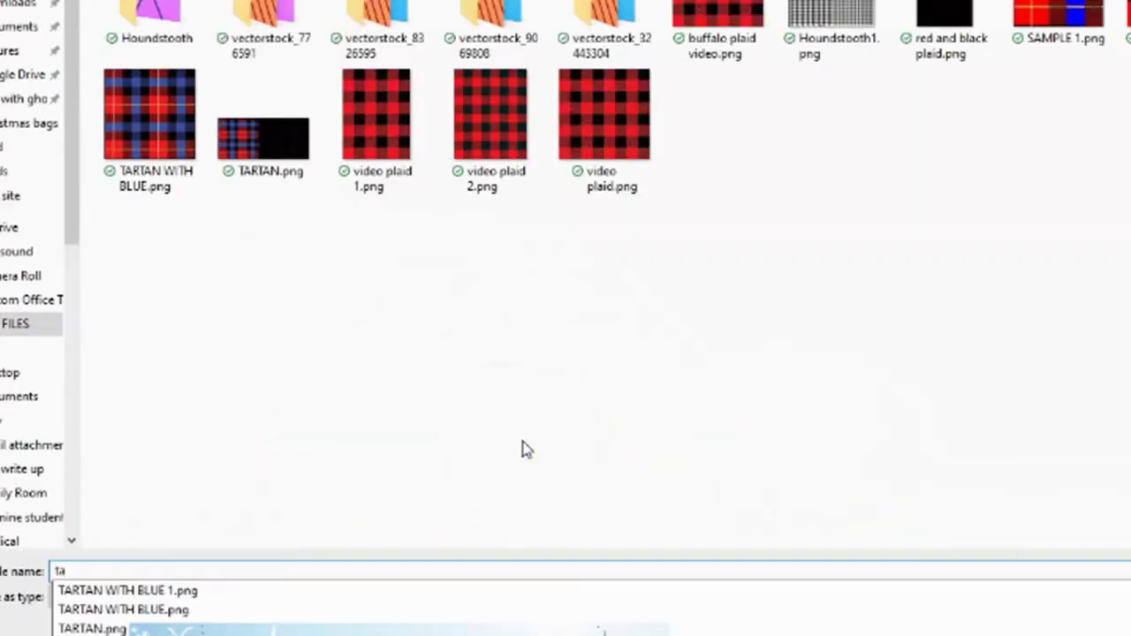
text(ke 2 plaid)
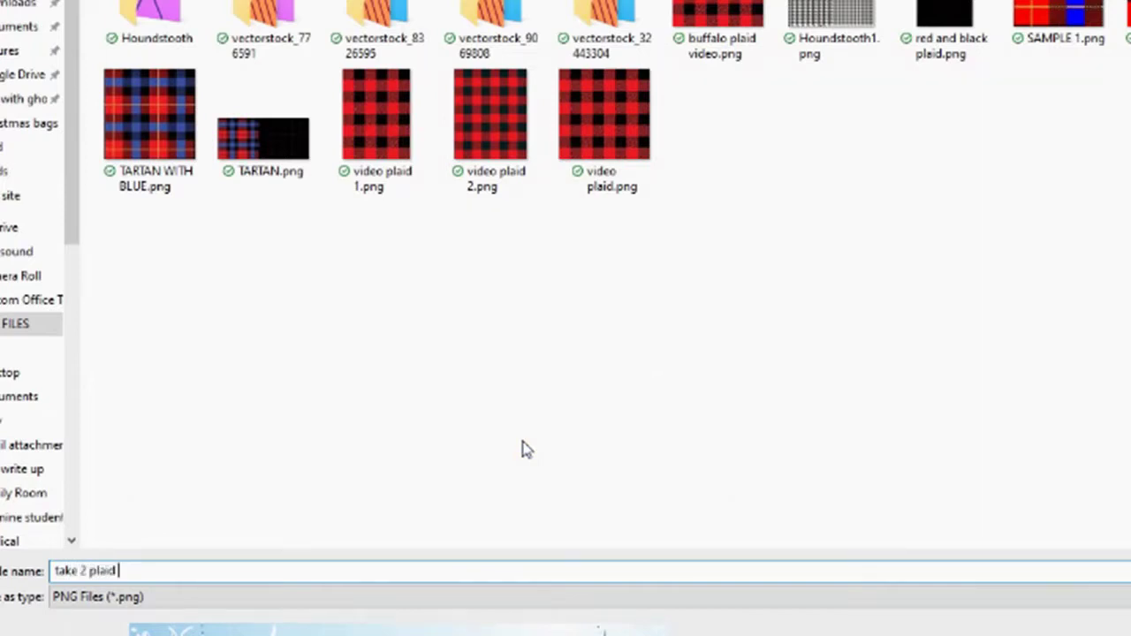
key(Return)
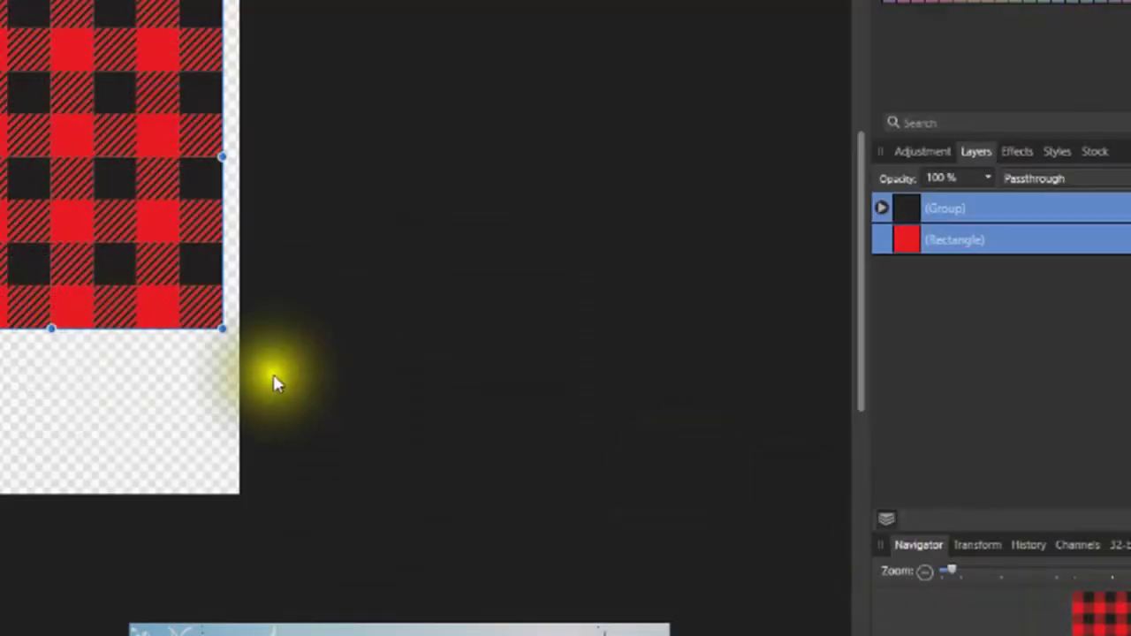
In Inkscape, open 'take 2 plaid.png', accept the PNG import options, and maximize the window
click(591, 629)
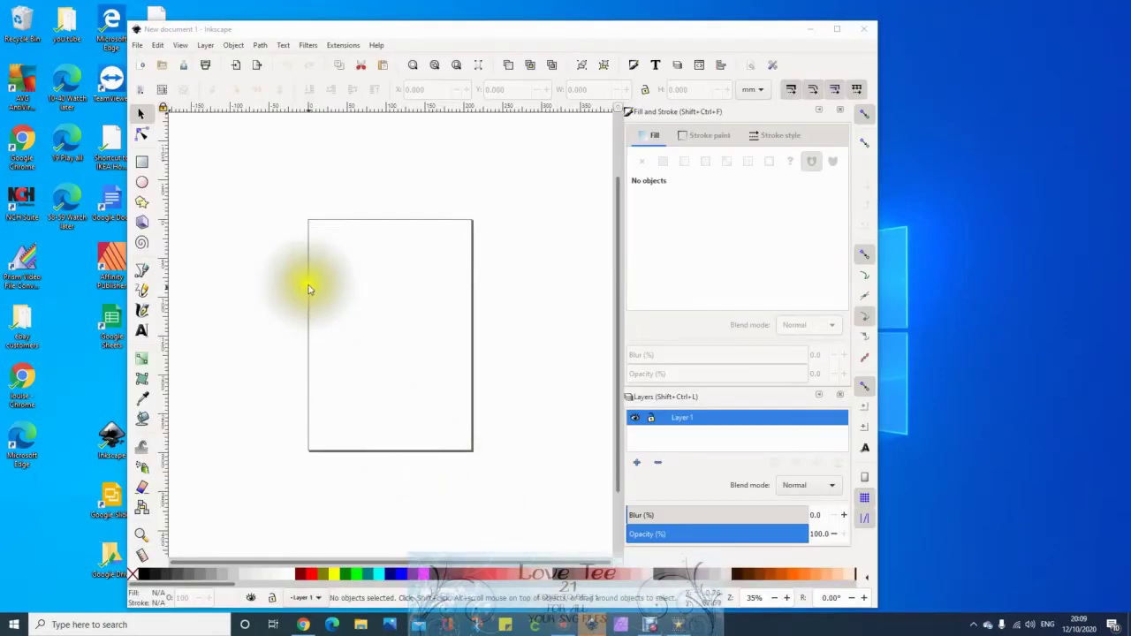
click(139, 47)
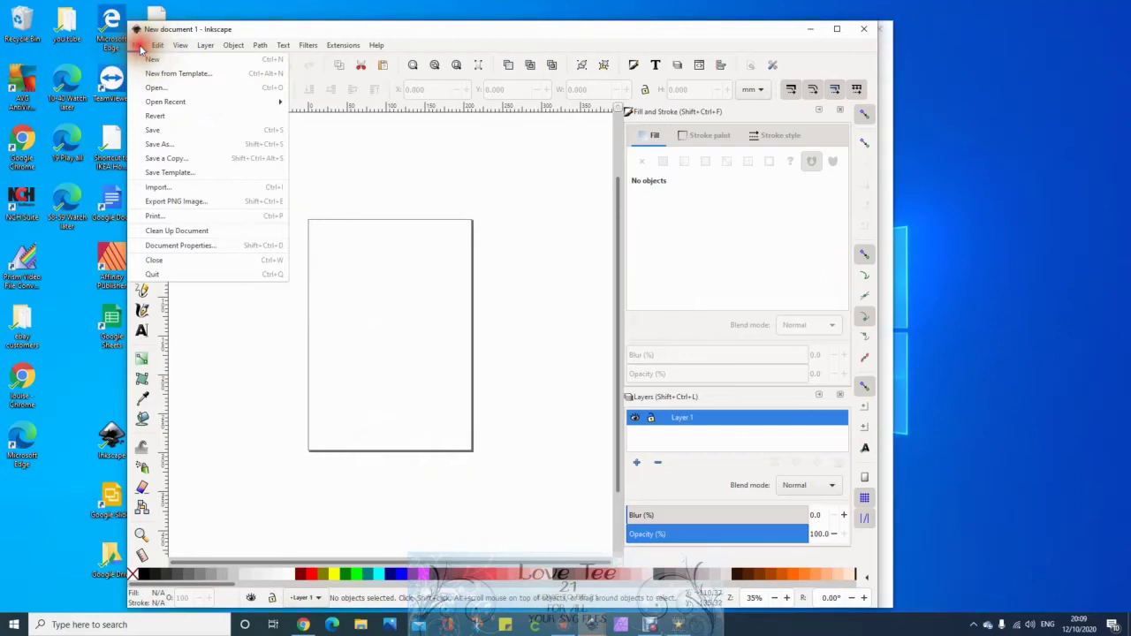
click(152, 91)
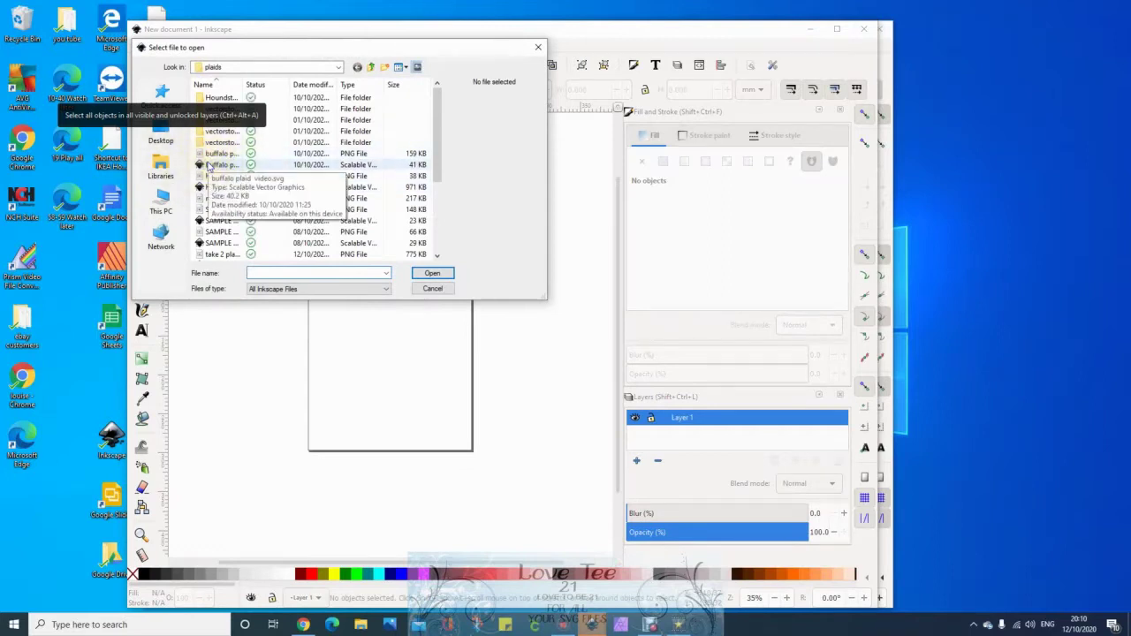
click(220, 253)
click(433, 274)
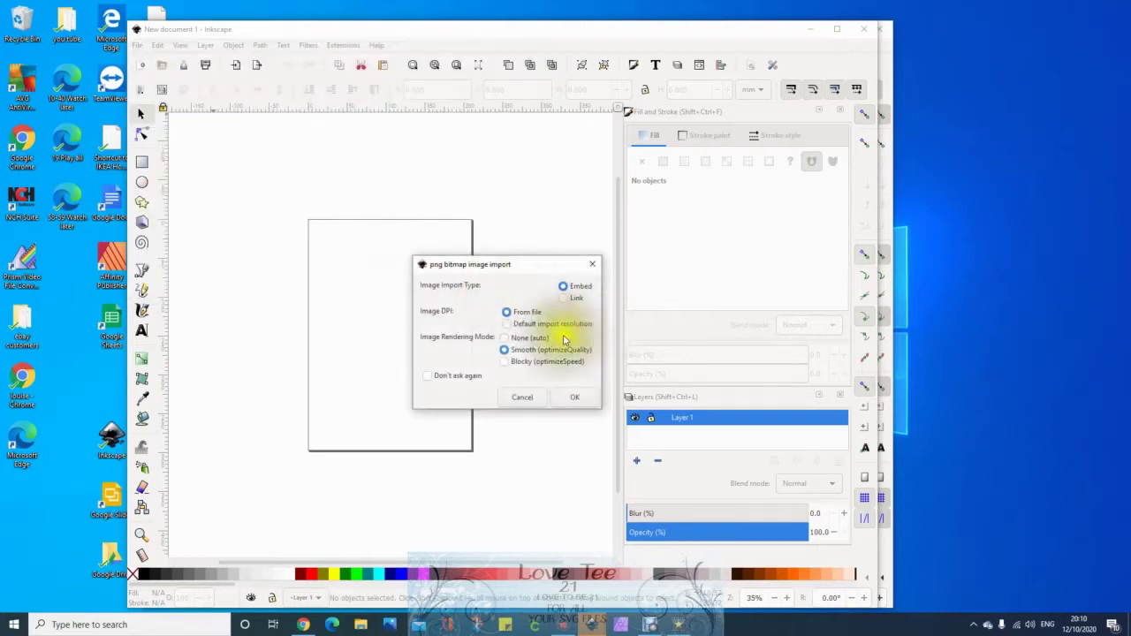
click(580, 404)
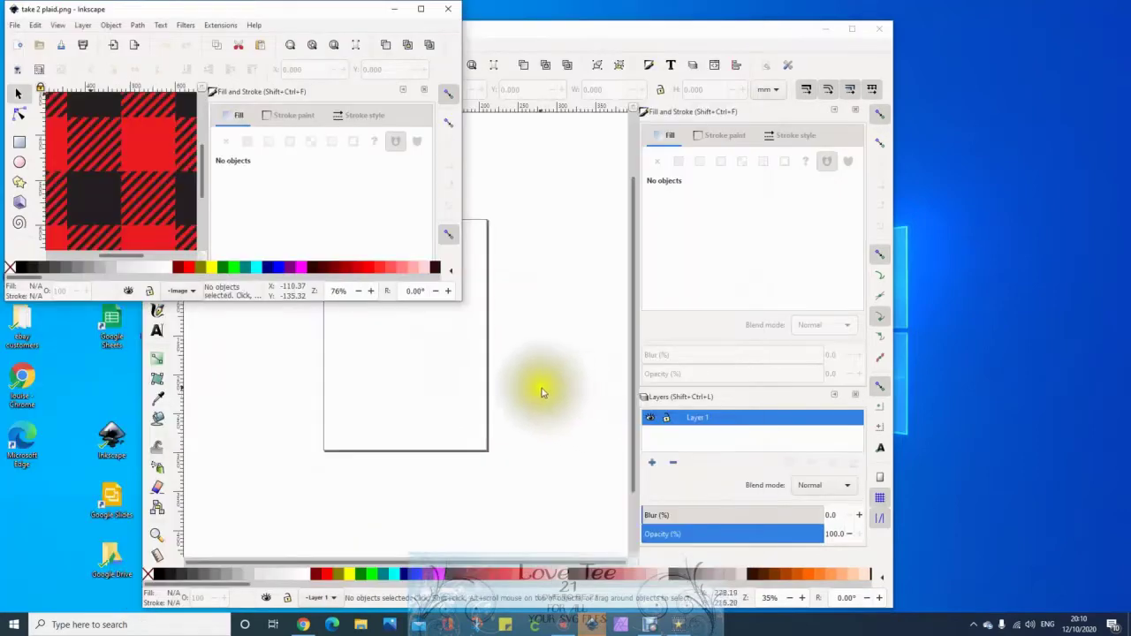
click(421, 11)
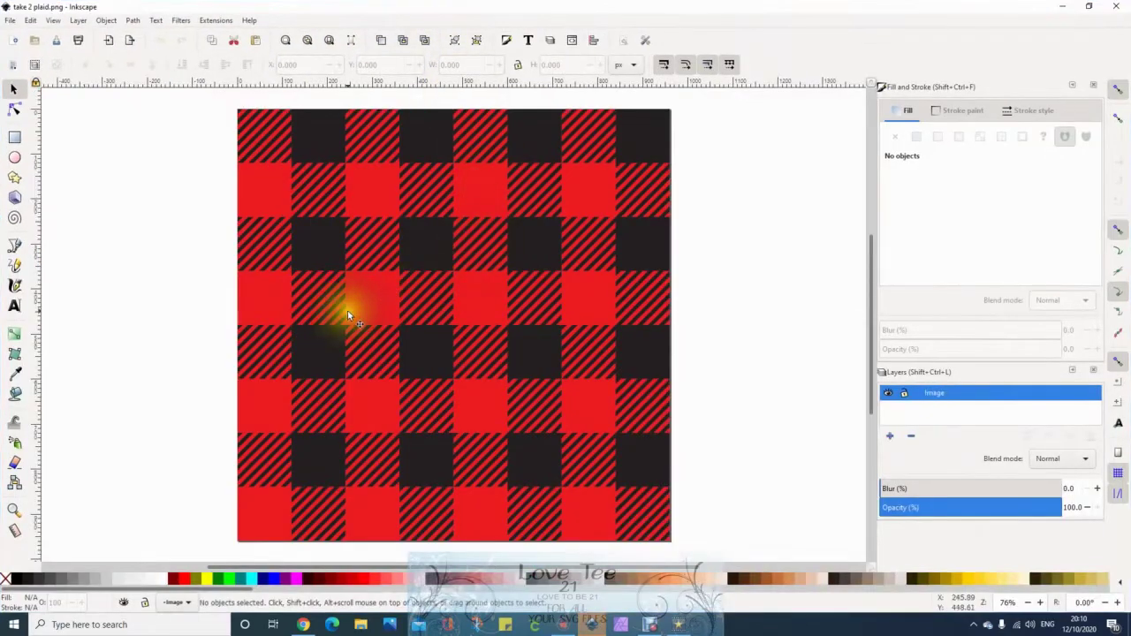
Select the plaid image and open Path > Trace Bitmap
click(422, 355)
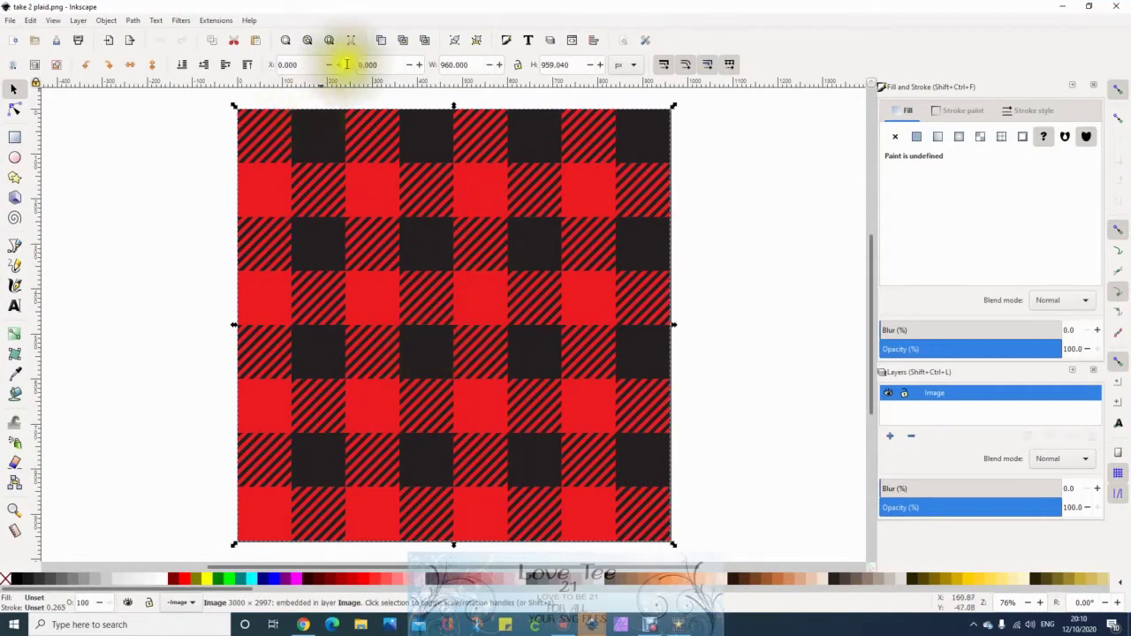
click(132, 20)
click(132, 21)
click(156, 20)
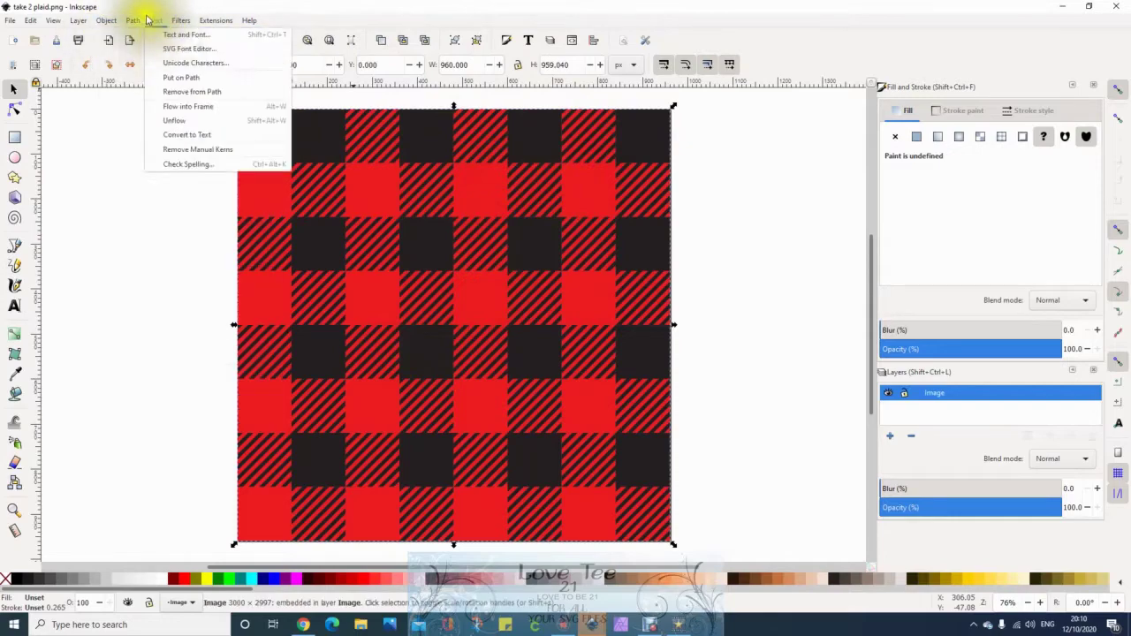
mouse_move(132, 20)
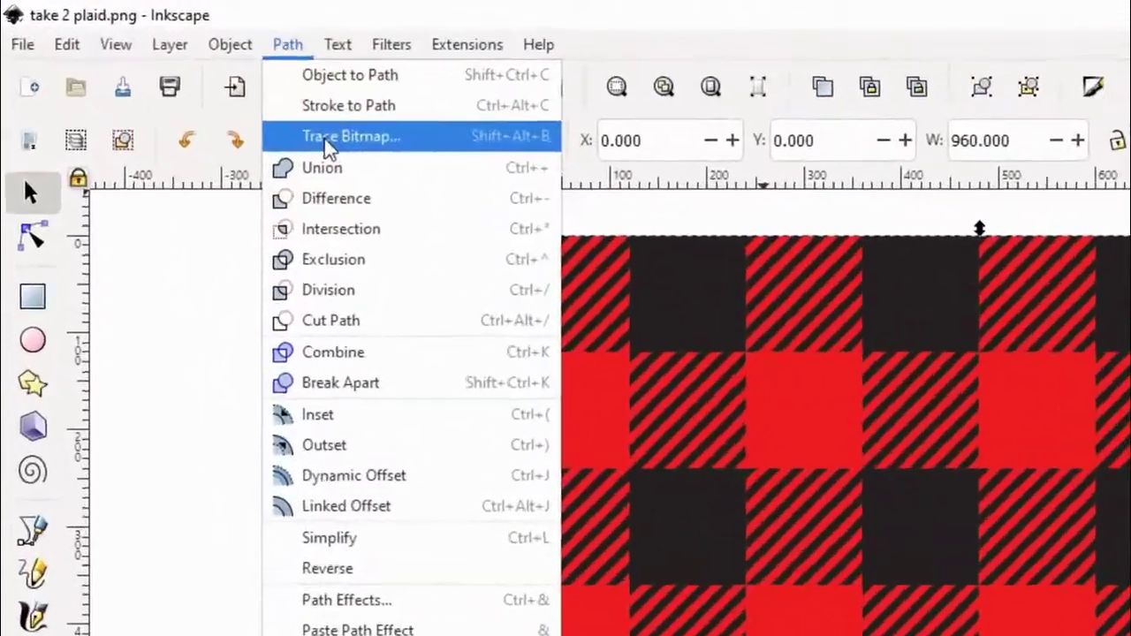
click(152, 63)
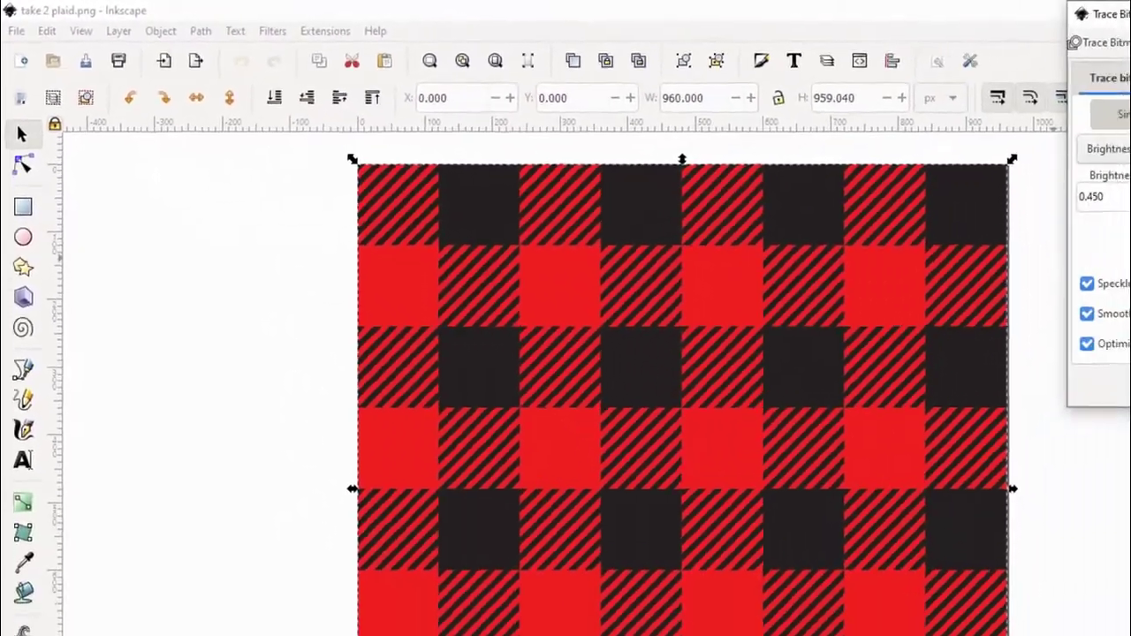
Trace with Multiple scans by Colours, 8 scans, Stack ticked, previewing with Update before OK
click(1092, 100)
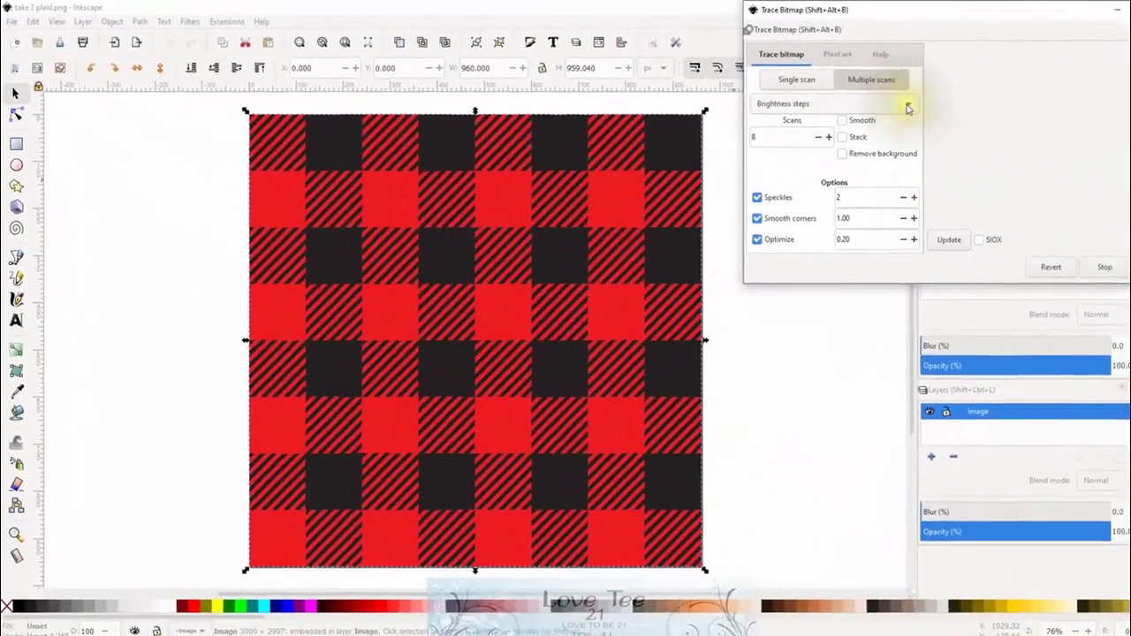
click(908, 107)
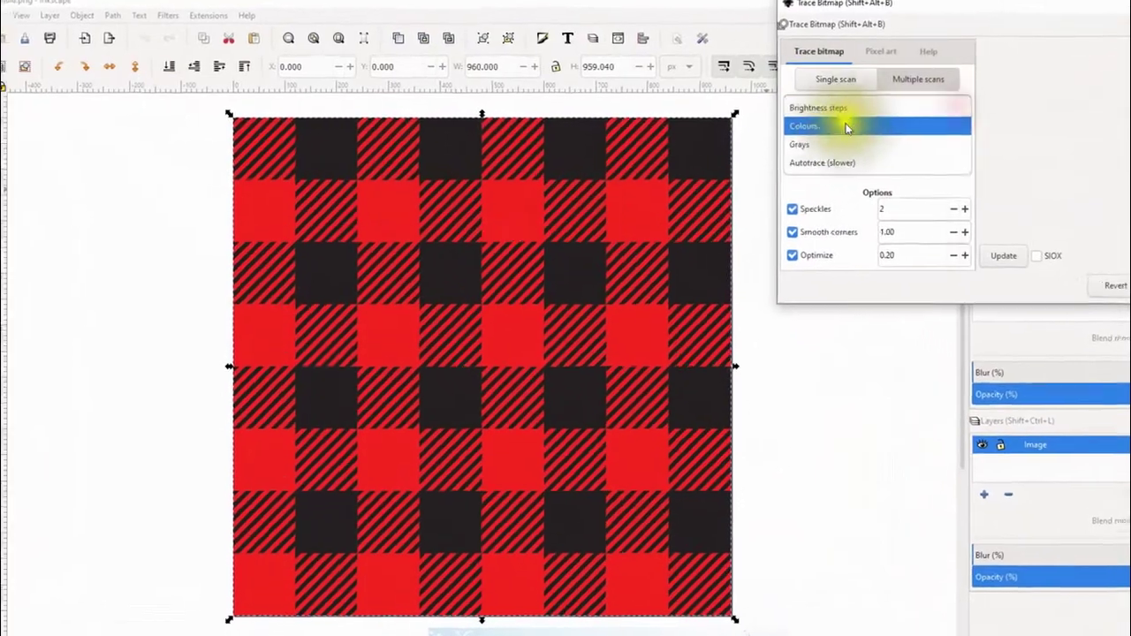
click(830, 123)
drag(875, 12, 681, 45)
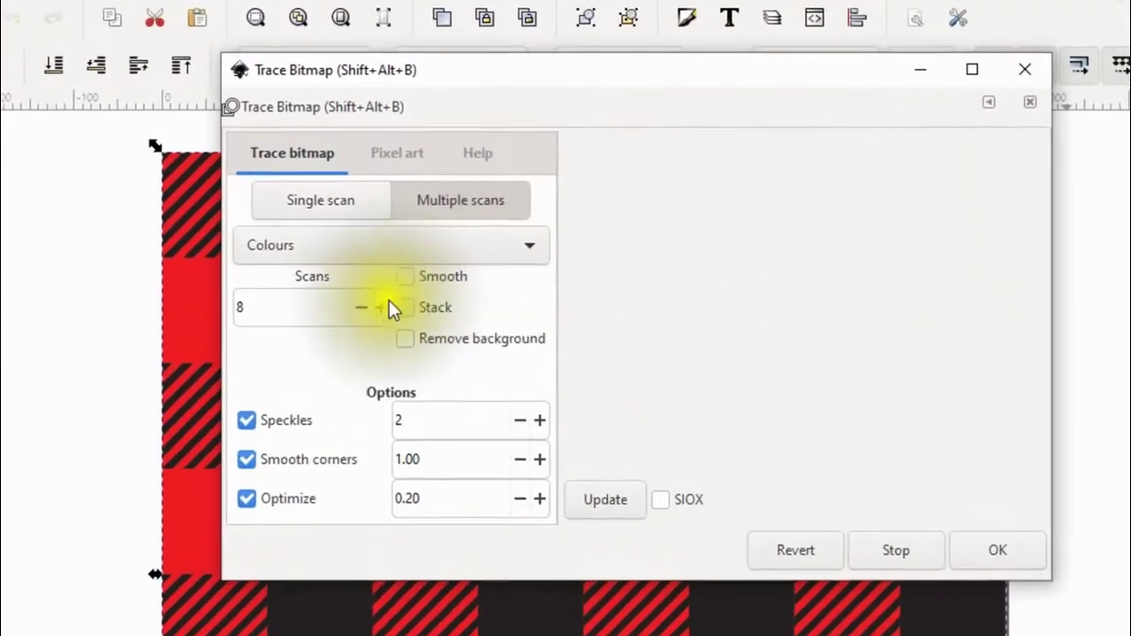
click(405, 308)
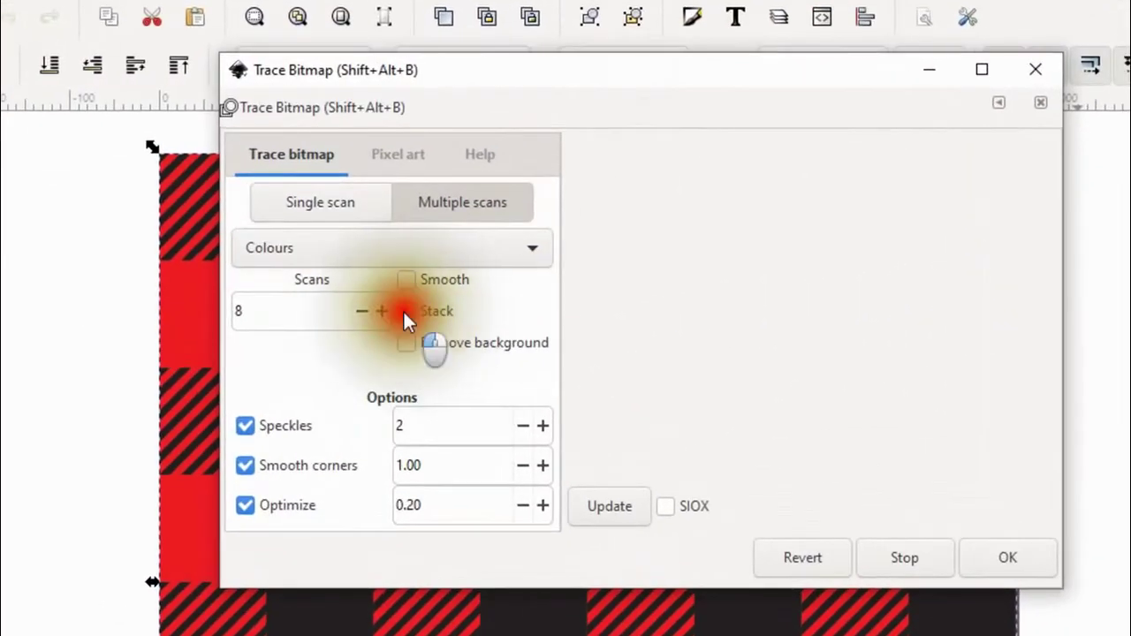
click(612, 506)
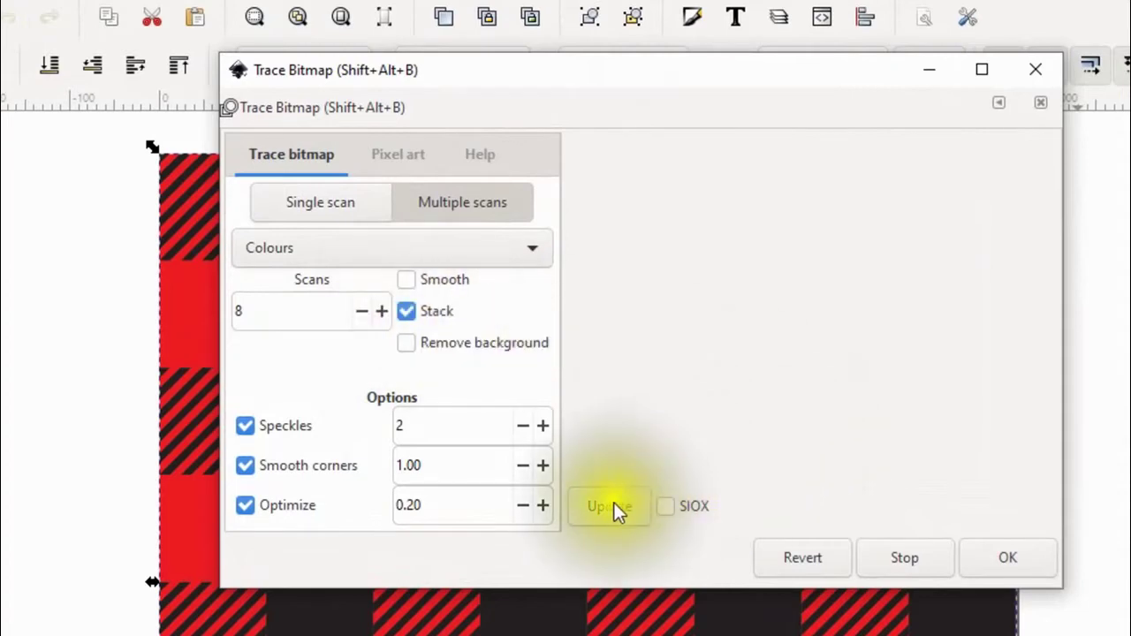
click(612, 506)
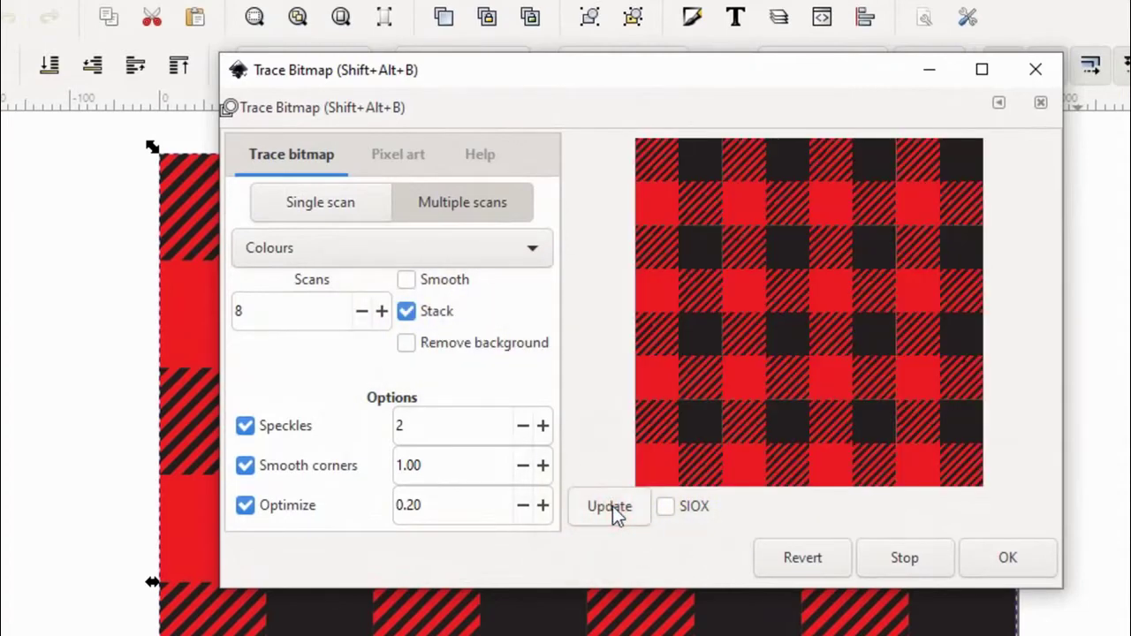
click(994, 557)
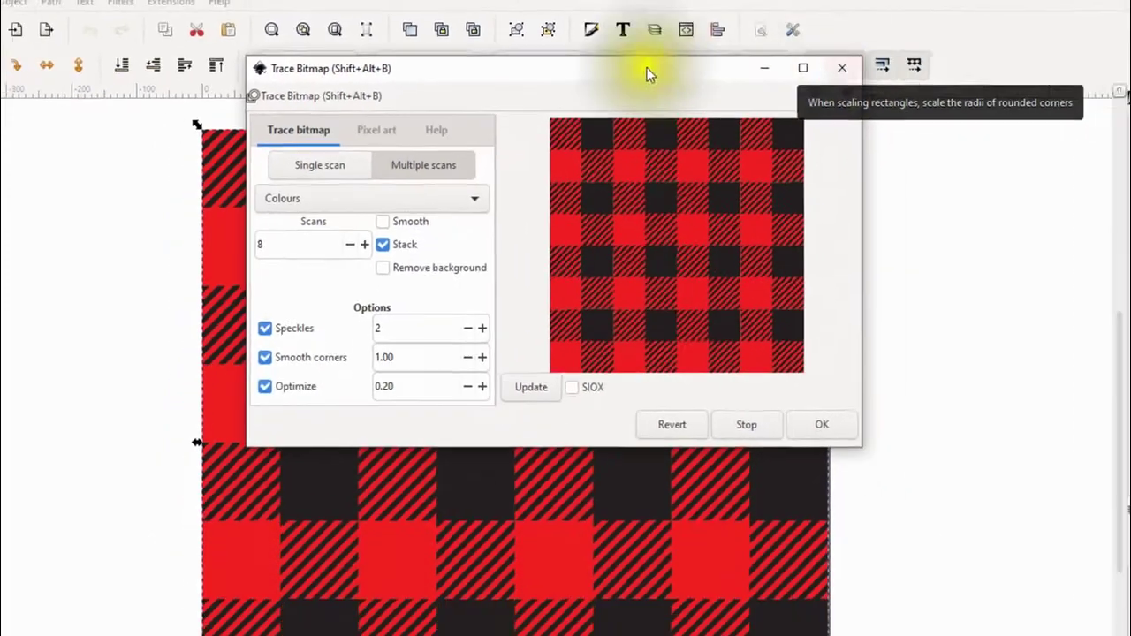
Move the Trace Bitmap dialog aside and delete the extra plaid image copy
drag(694, 71, 1130, 71)
drag(1001, 70, 1008, 68)
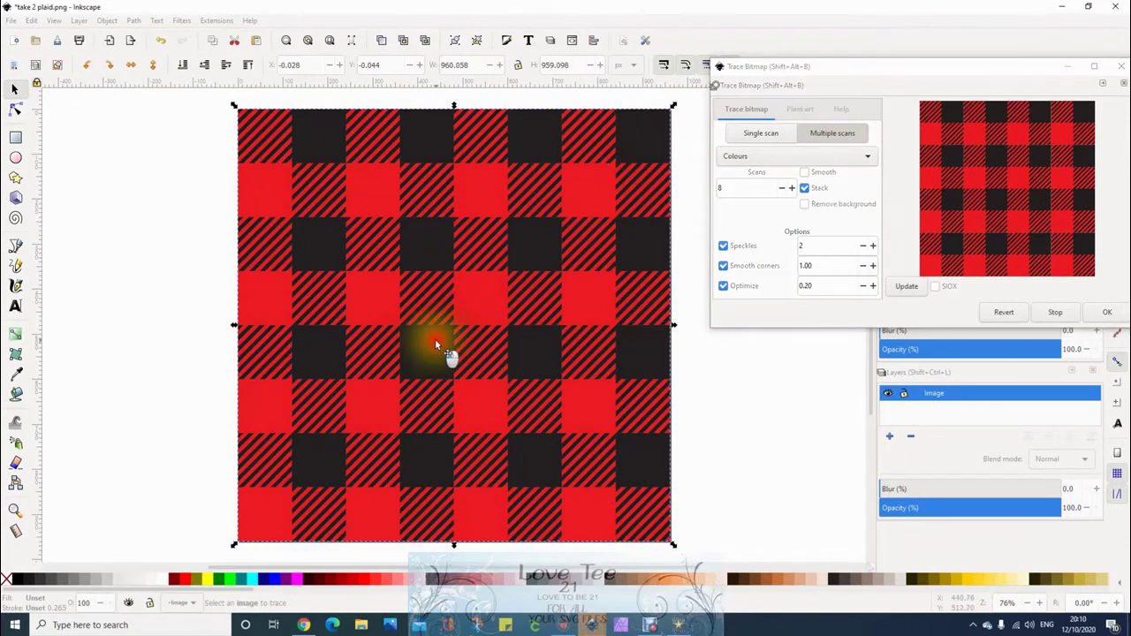
drag(434, 338, 394, 346)
drag(310, 345, 229, 331)
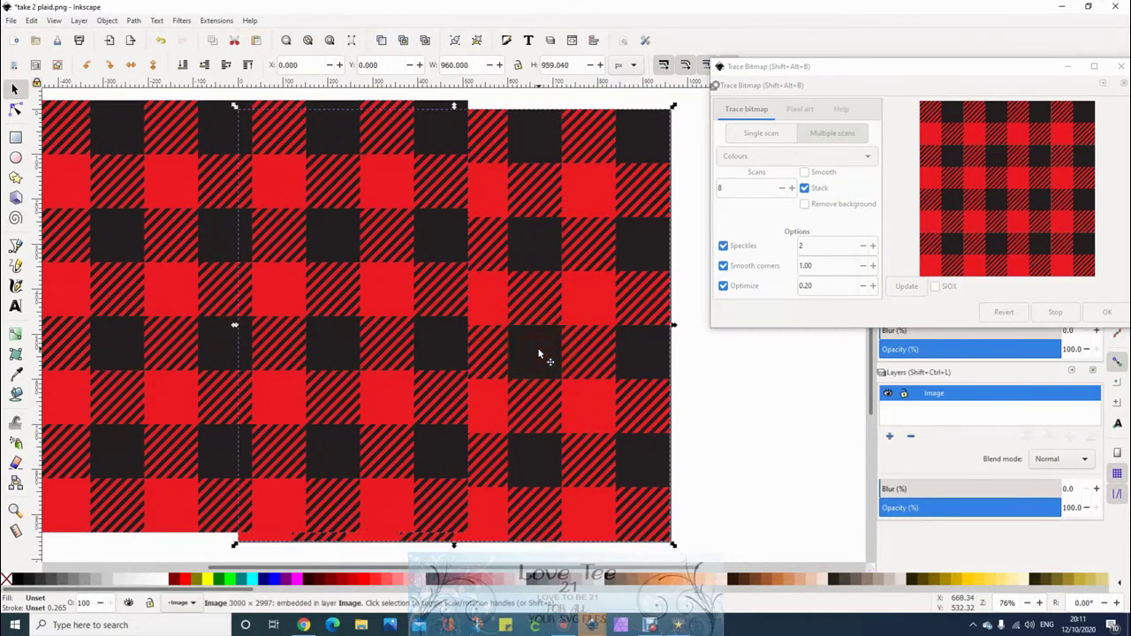
key(Delete)
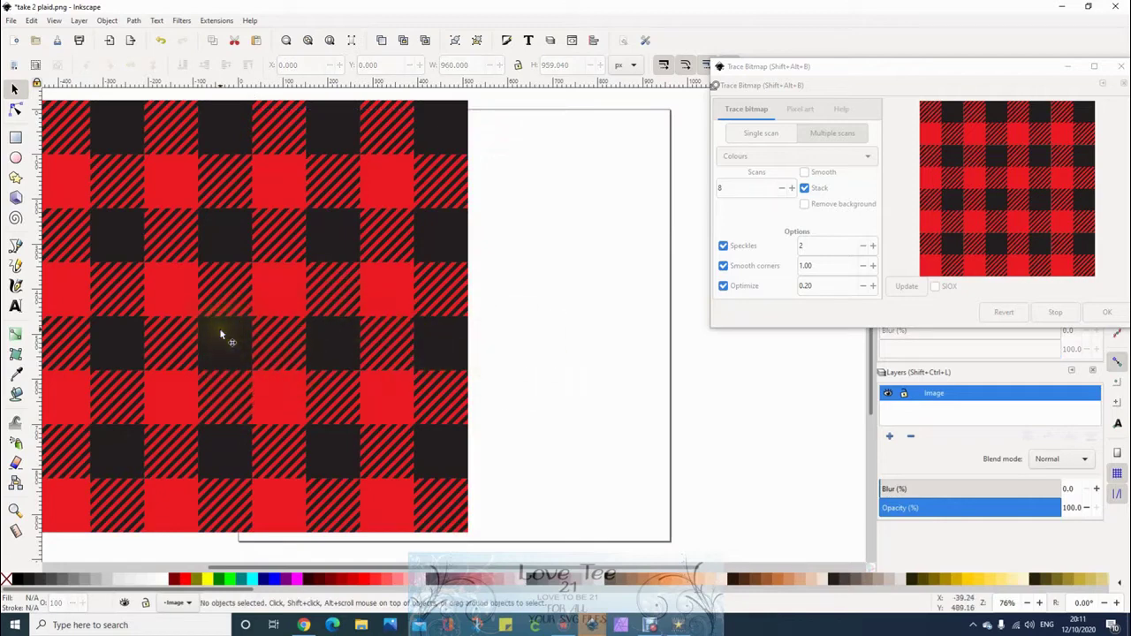
Drag the remaining plaid back onto the page and run the colour trace again
drag(224, 341, 287, 342)
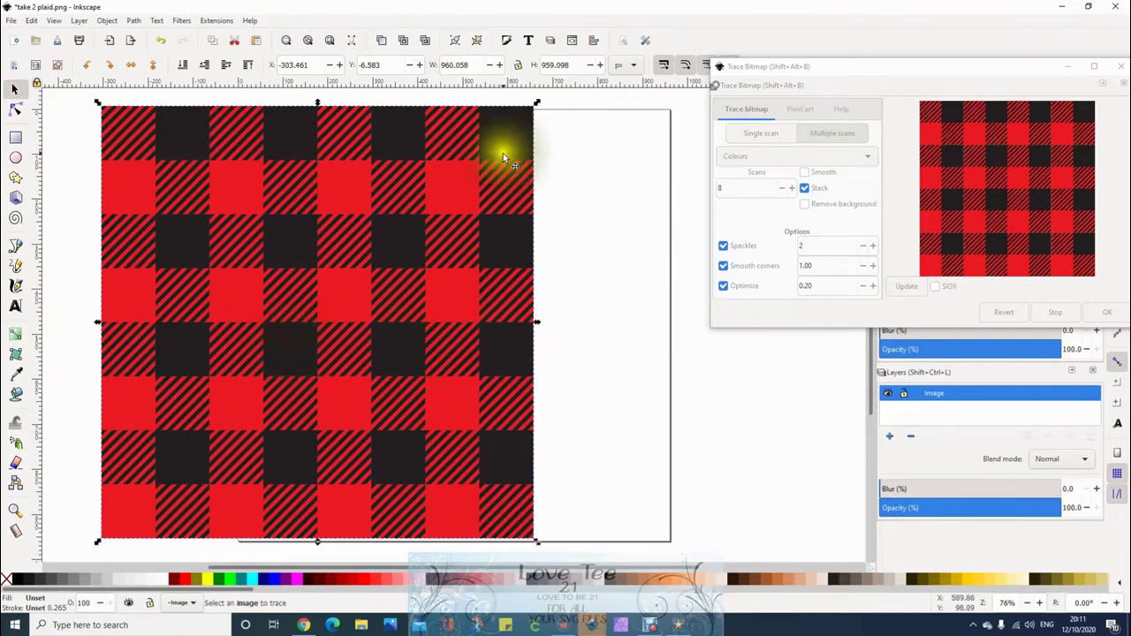
click(477, 41)
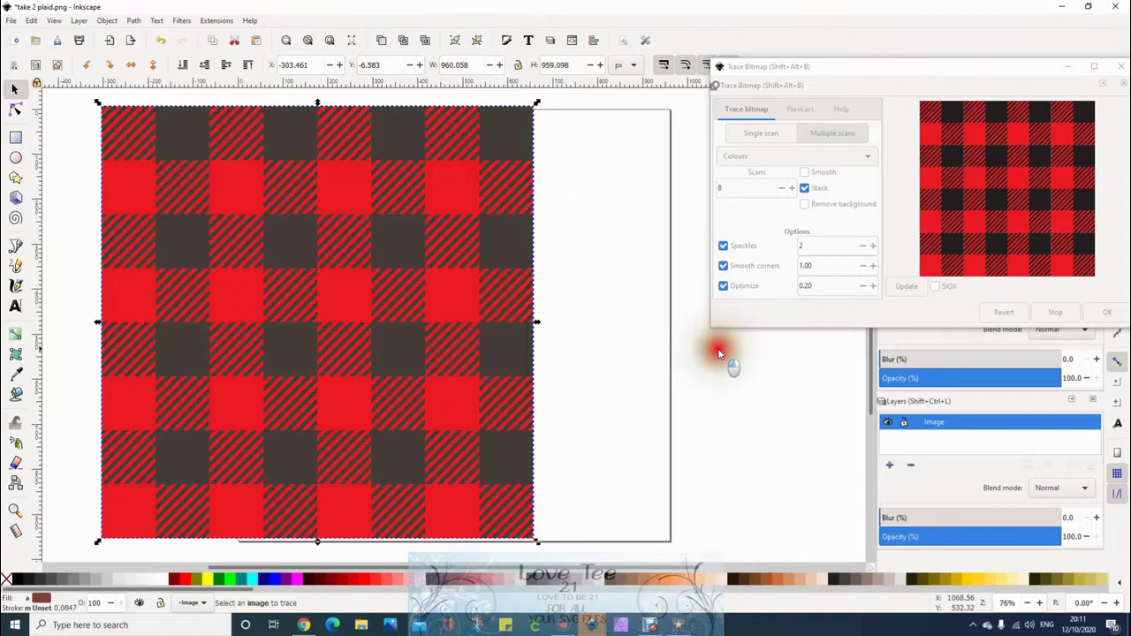
click(718, 353)
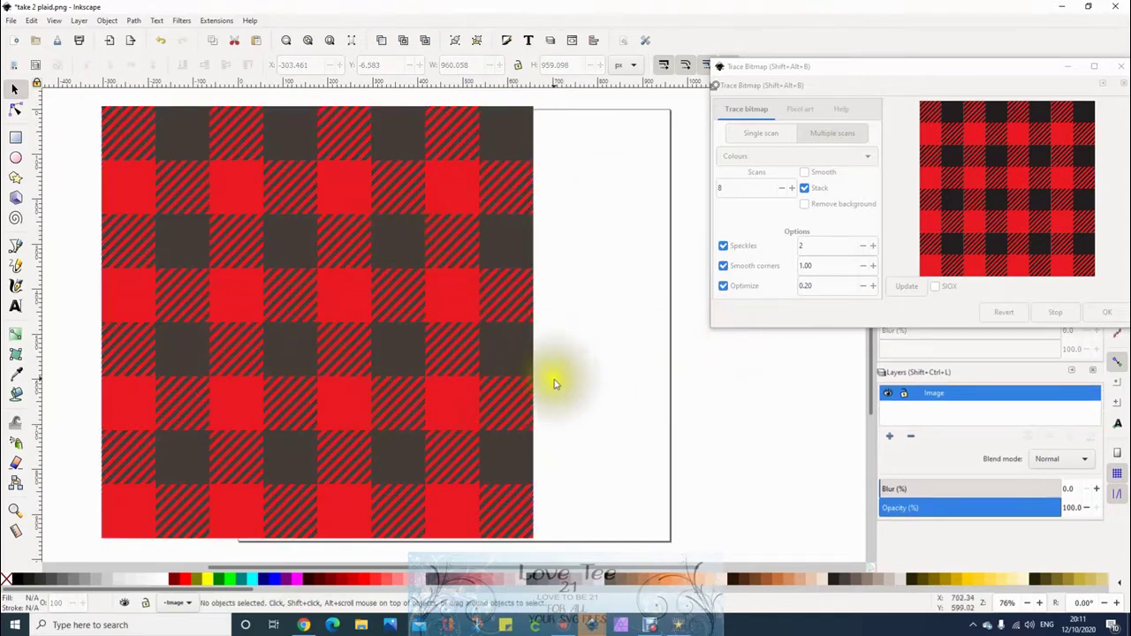
Pull the traced dark layer out to the right and fill it pure black
click(296, 354)
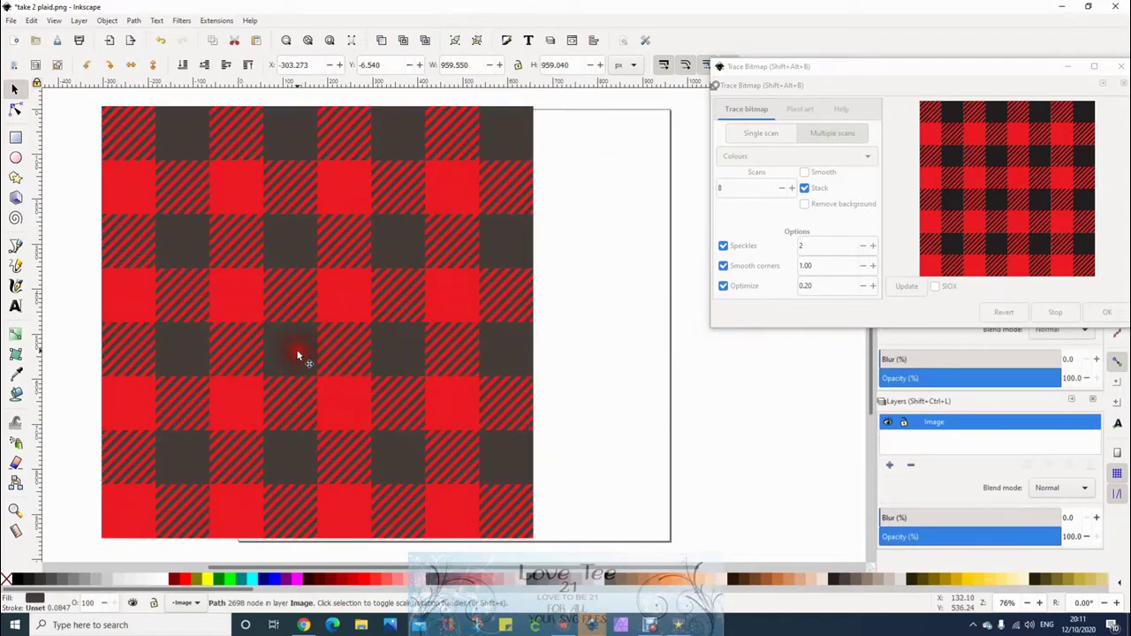
mouse_move(297, 355)
mouse_down()
mouse_move(459, 368)
mouse_move(753, 352)
mouse_up()
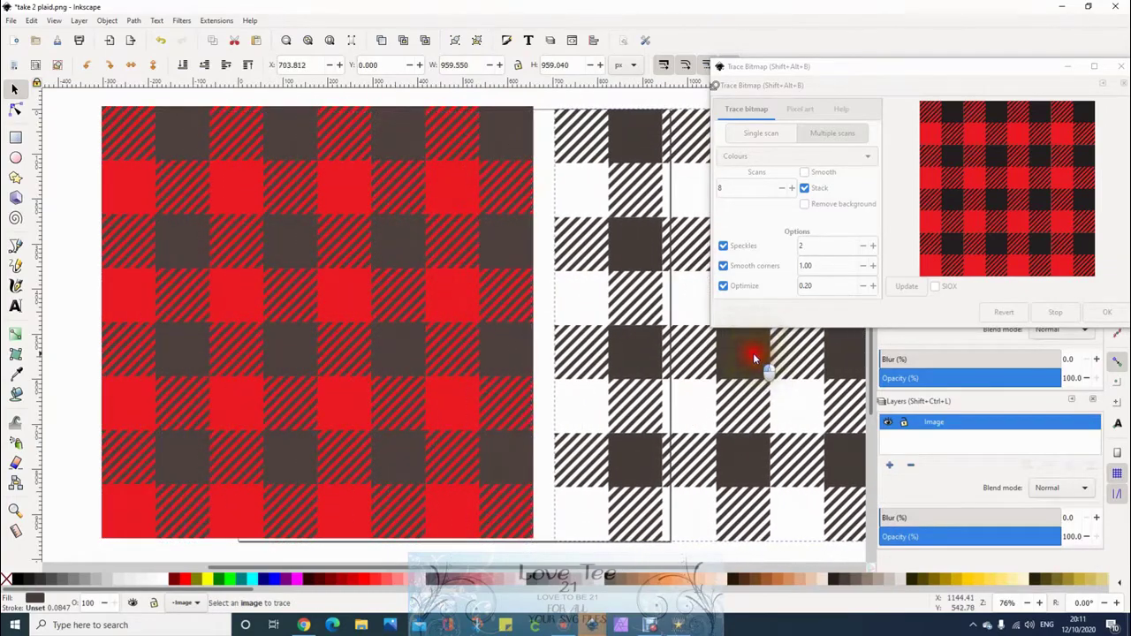
click(14, 579)
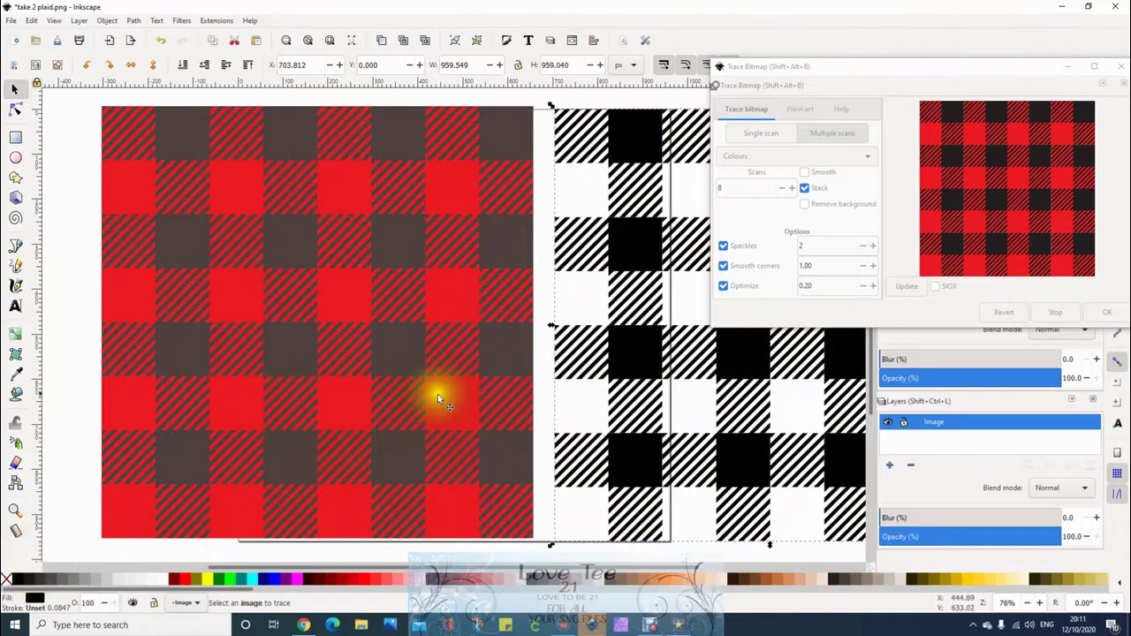
Shift the red trace layer right to expose the brownish layer beneath, then show its nodes
mouse_move(398, 355)
mouse_down()
mouse_move(401, 344)
mouse_move(537, 353)
mouse_up()
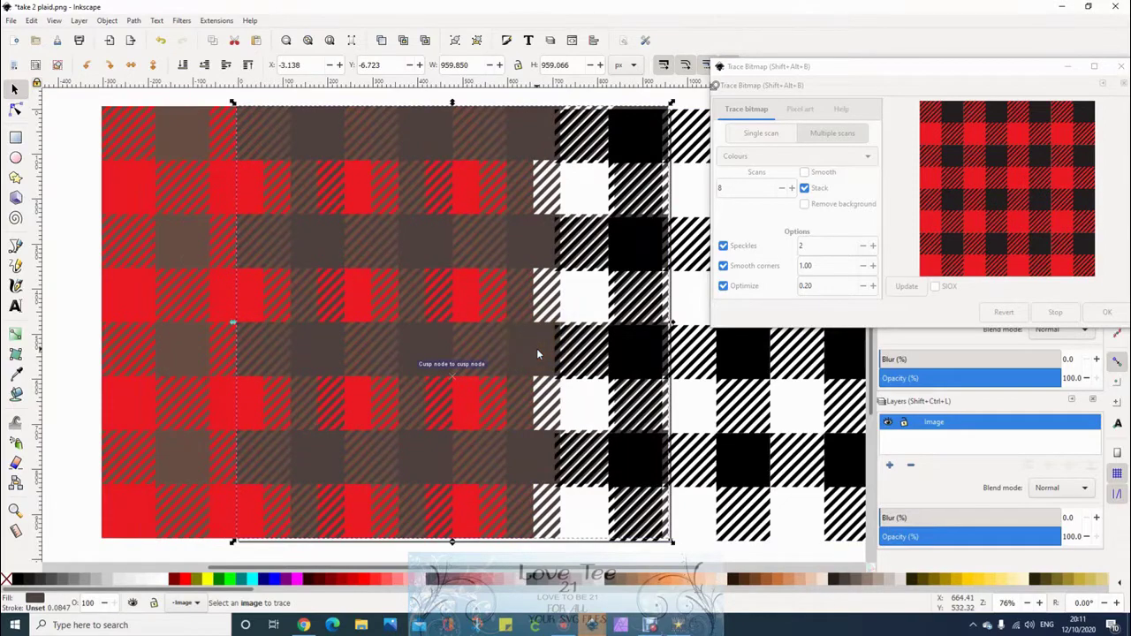
key(Escape)
drag(408, 353, 558, 353)
key(Escape)
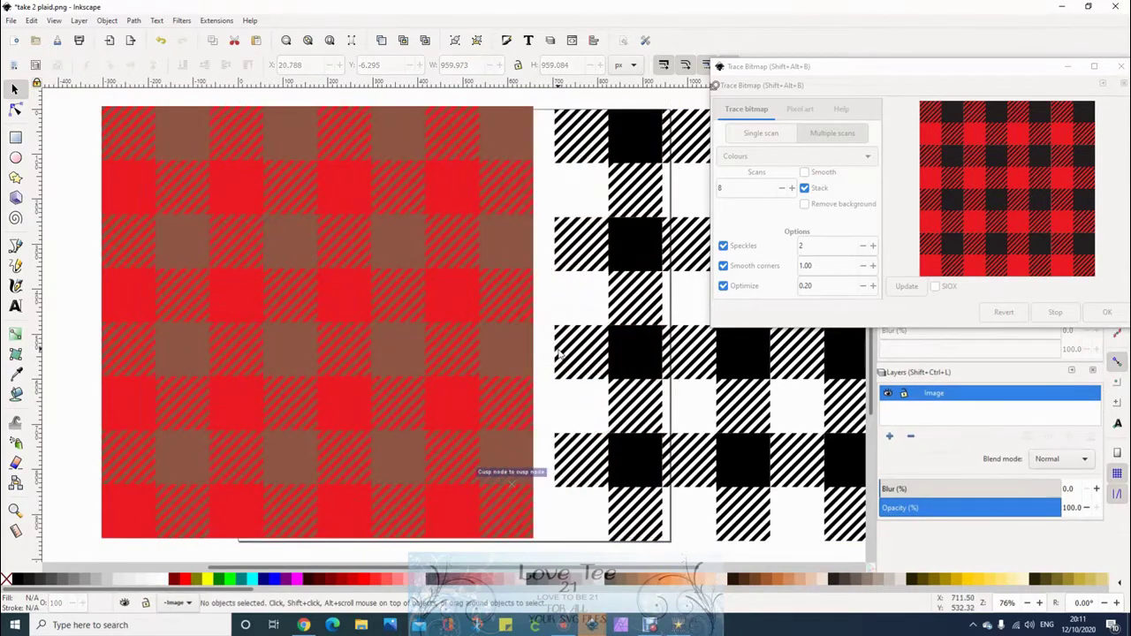
drag(400, 348, 506, 353)
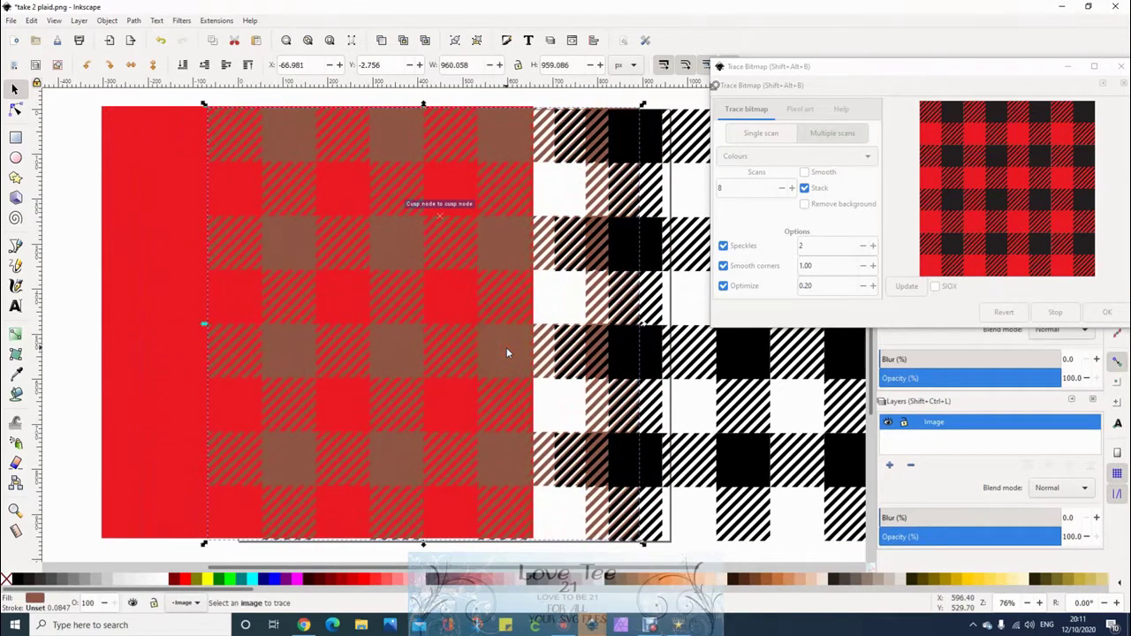
key(Escape)
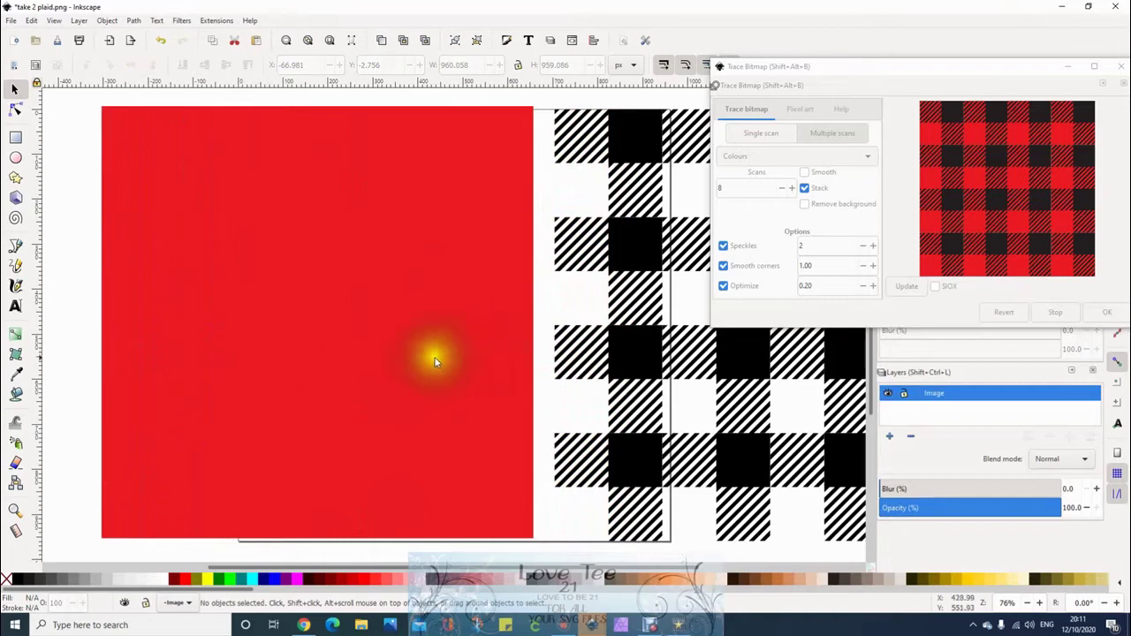
click(340, 353)
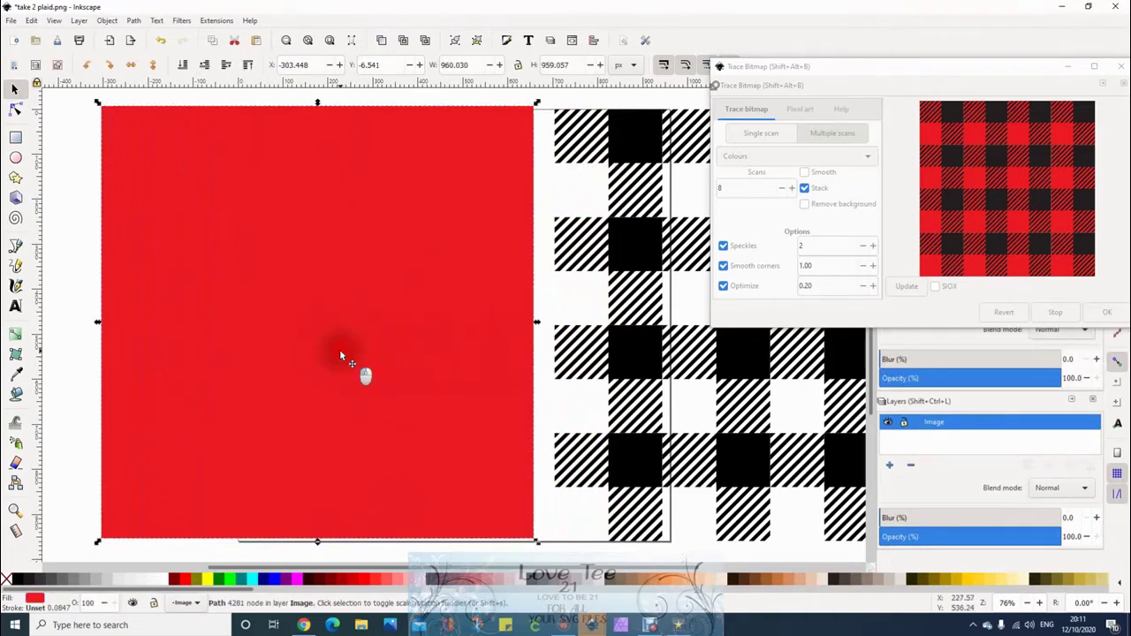
drag(340, 353, 414, 351)
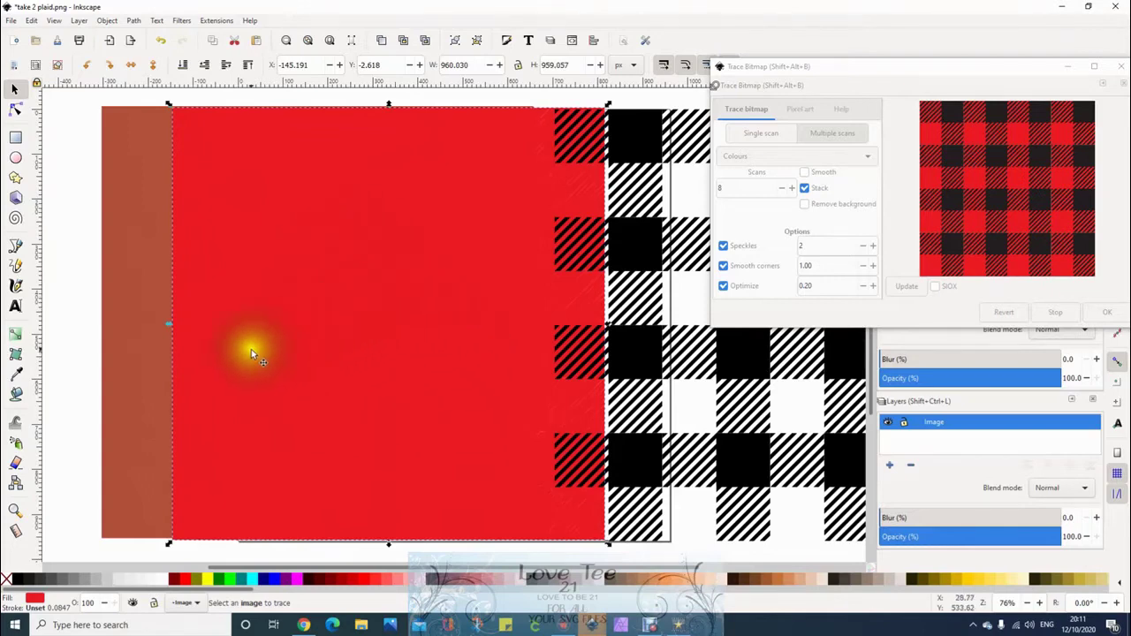
click(14, 109)
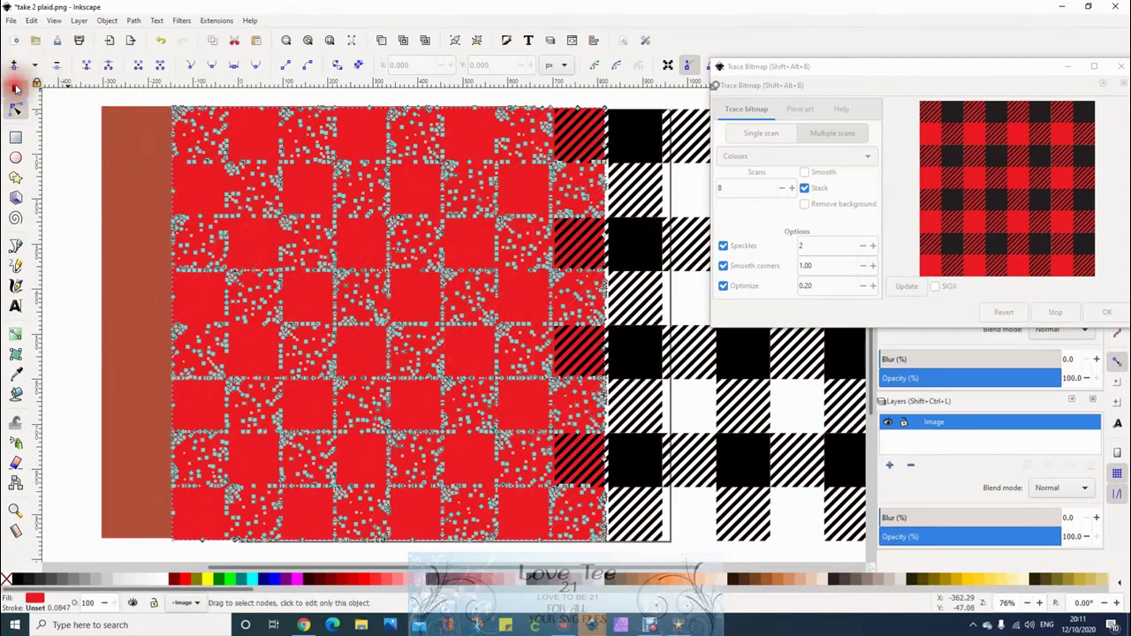
Delete the red traced layer and the unwanted brown trace layer
click(16, 88)
key(Delete)
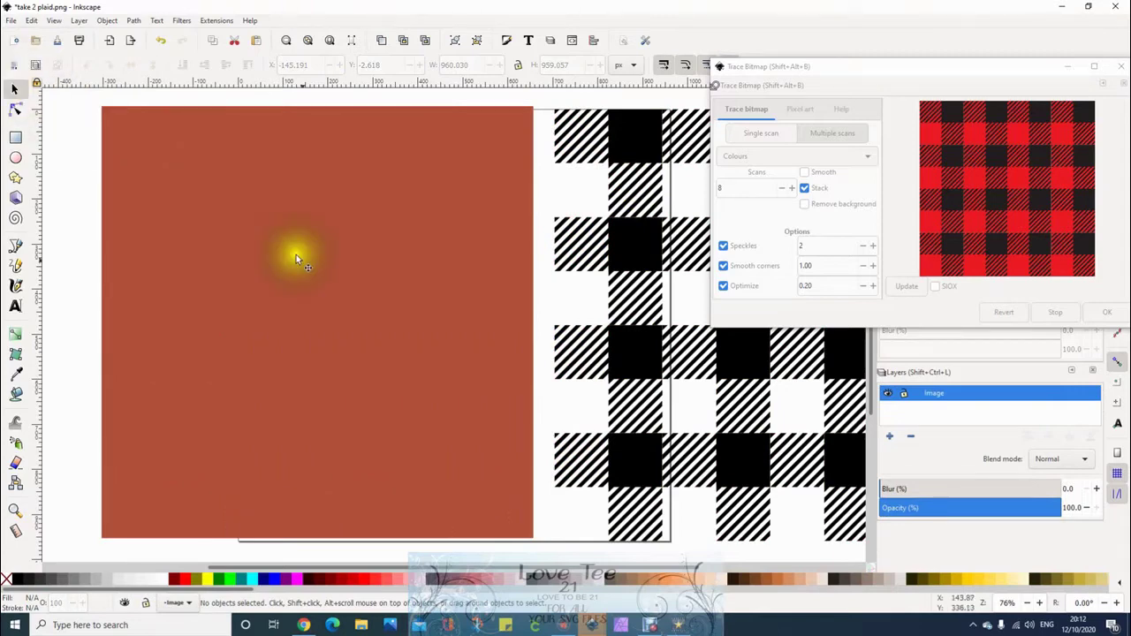
click(336, 326)
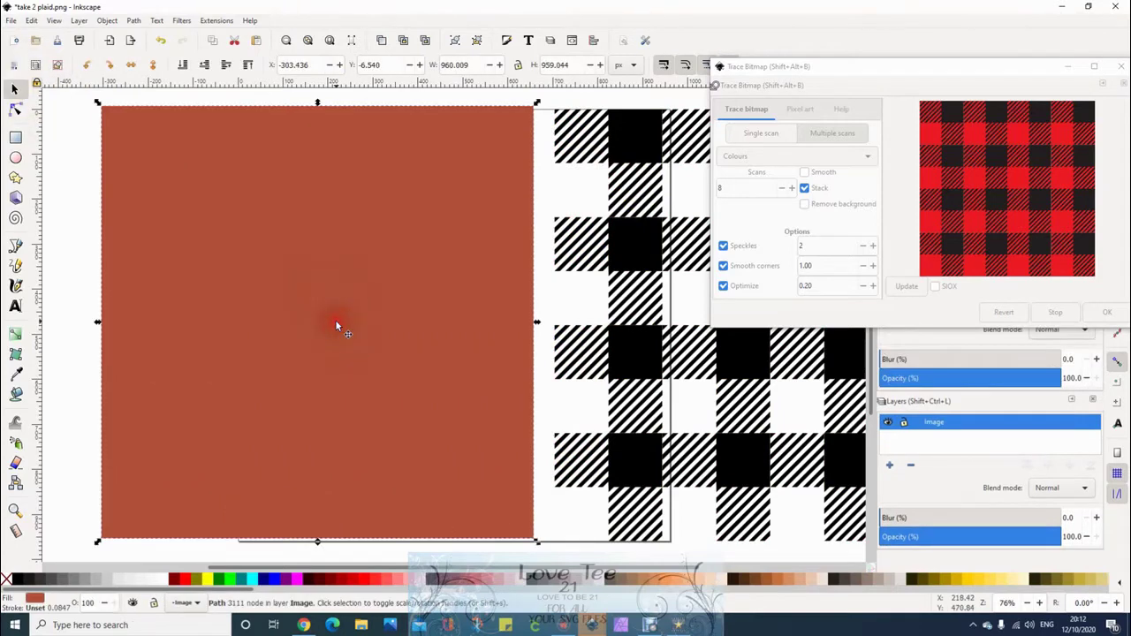
click(15, 110)
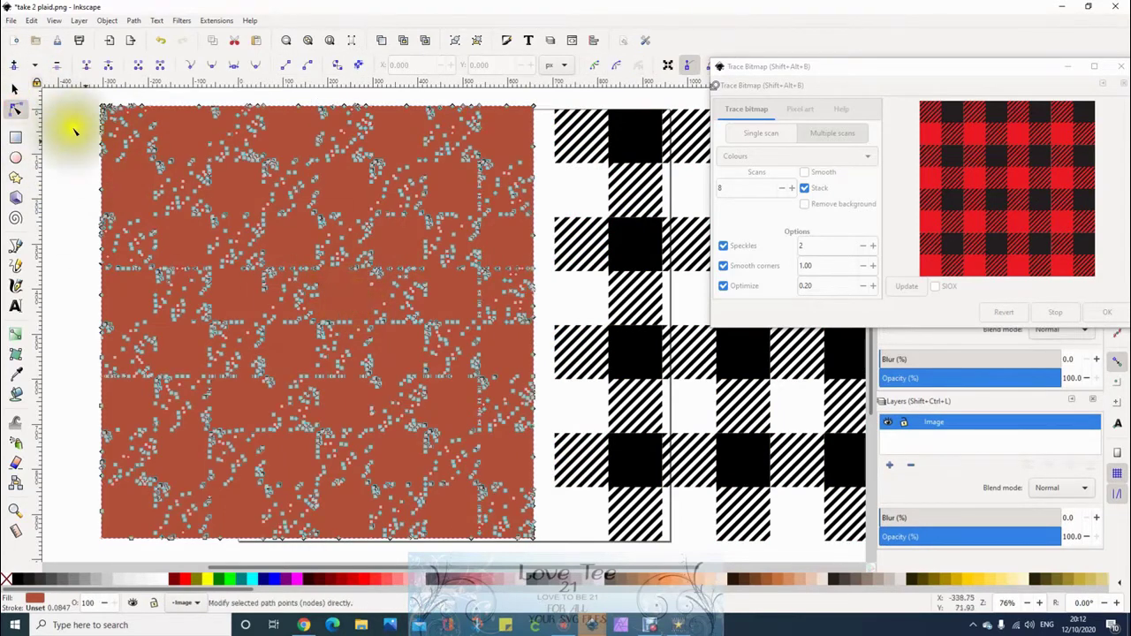
click(14, 91)
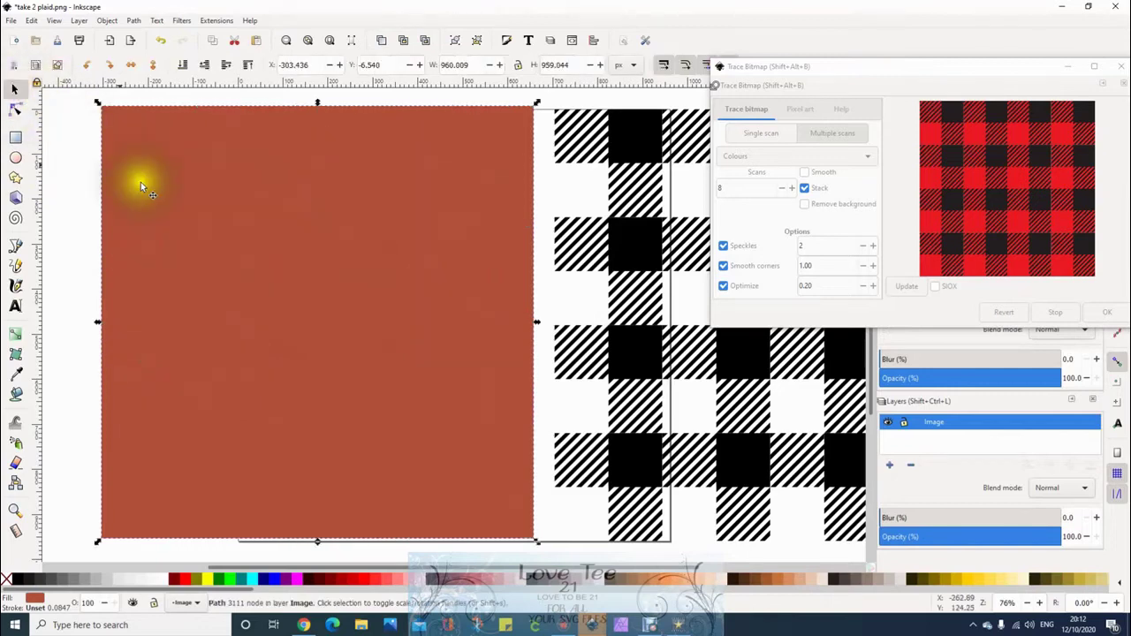
key(Delete)
Move the solid fill rectangle aside and set its fill to pure red #FF0000
click(276, 303)
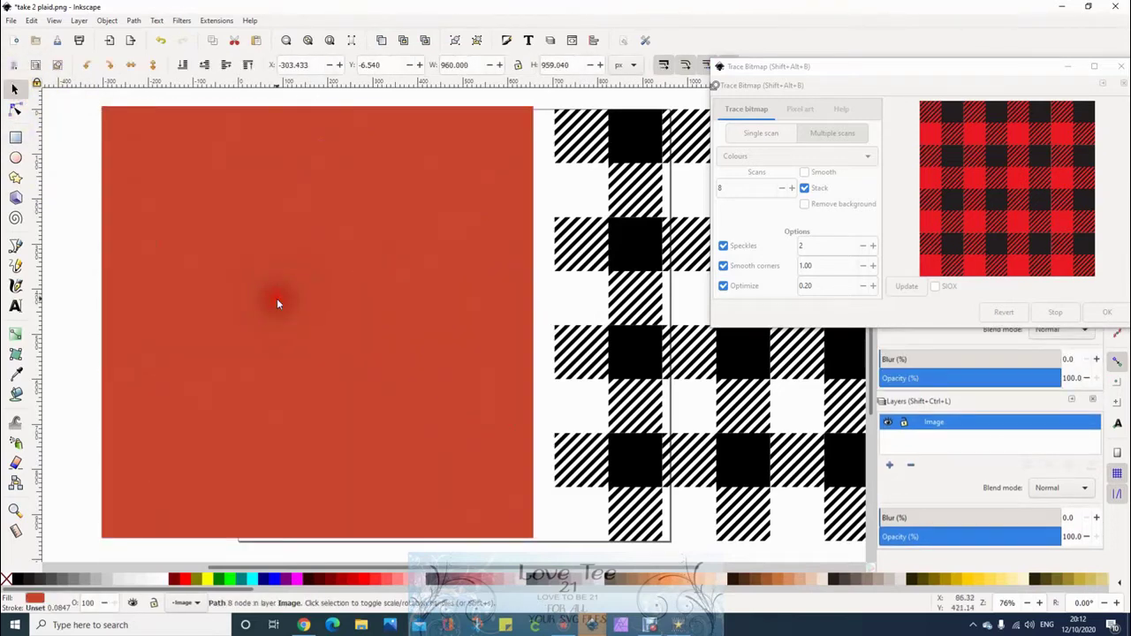
click(15, 112)
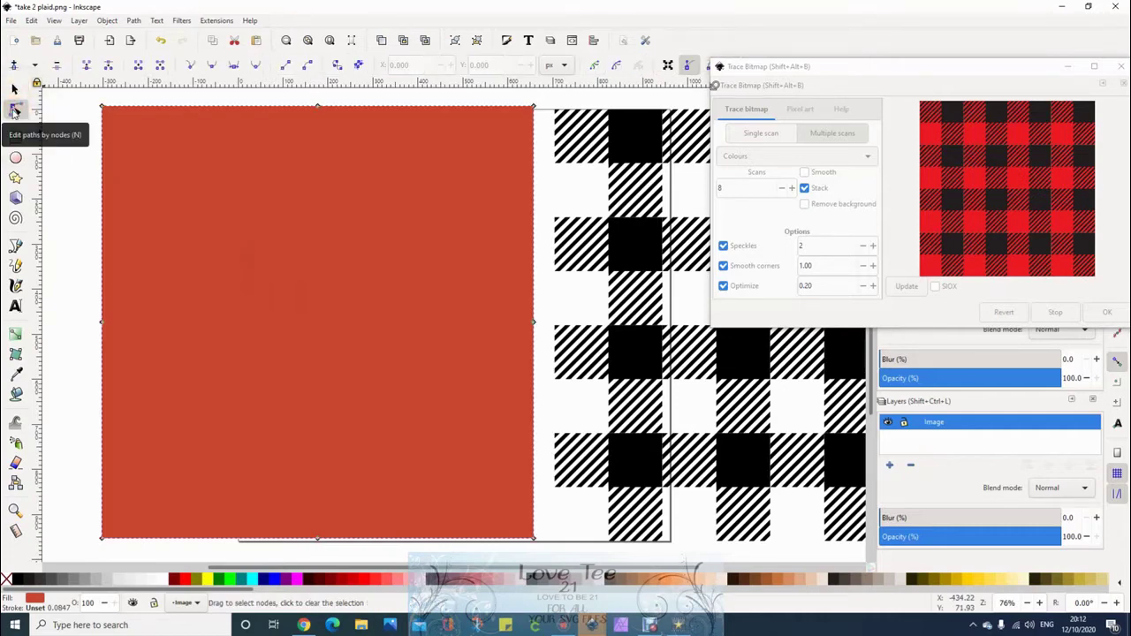
click(17, 99)
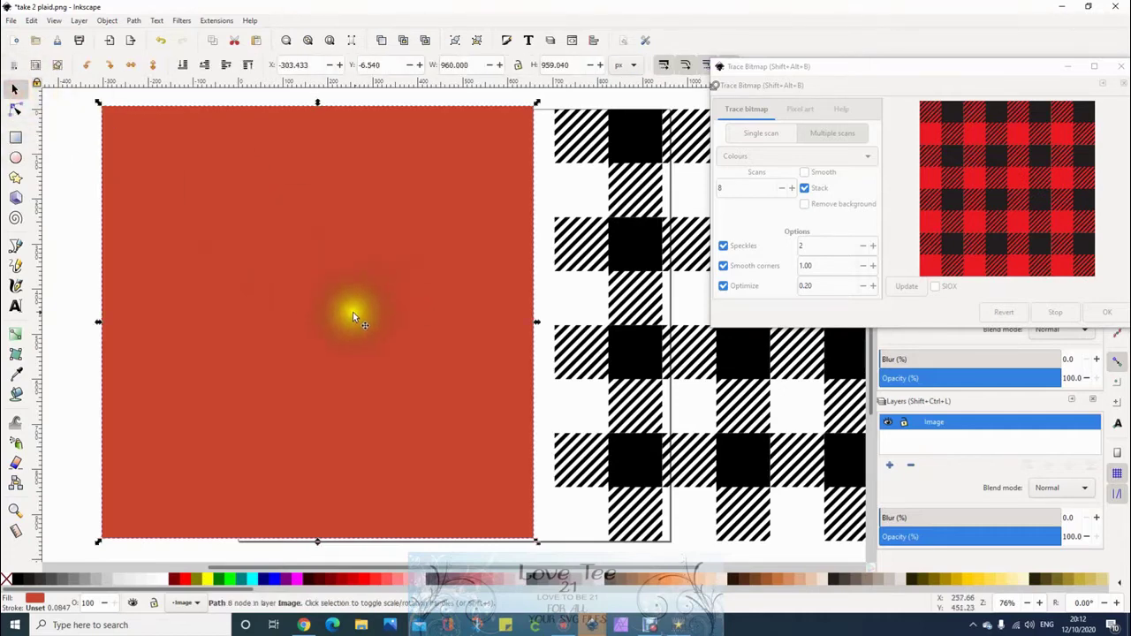
drag(352, 312, 525, 305)
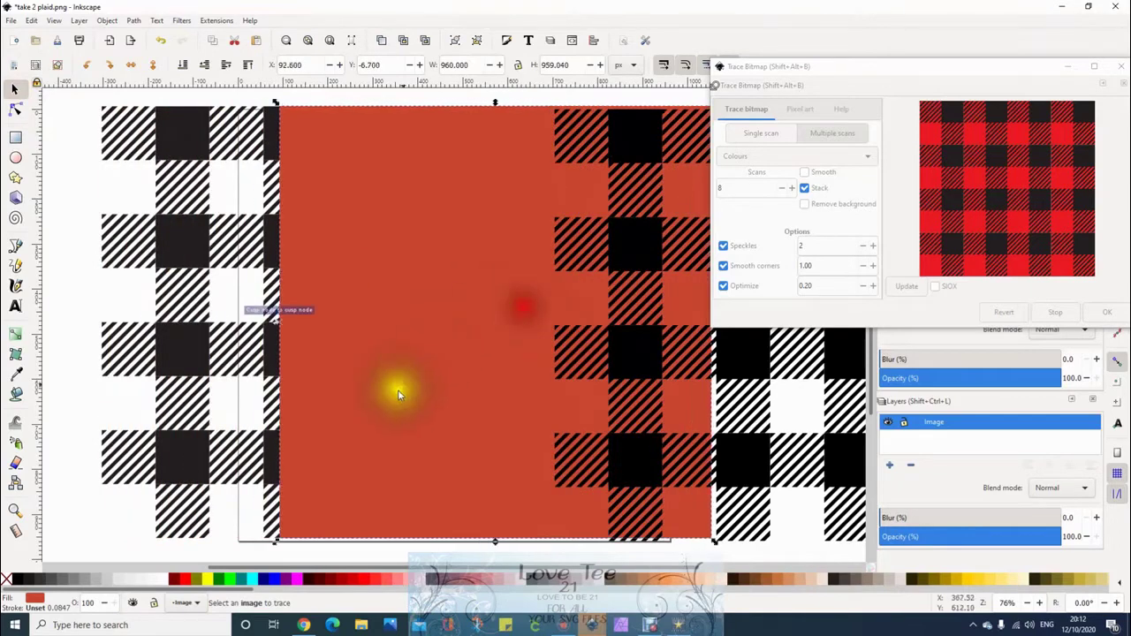
click(182, 581)
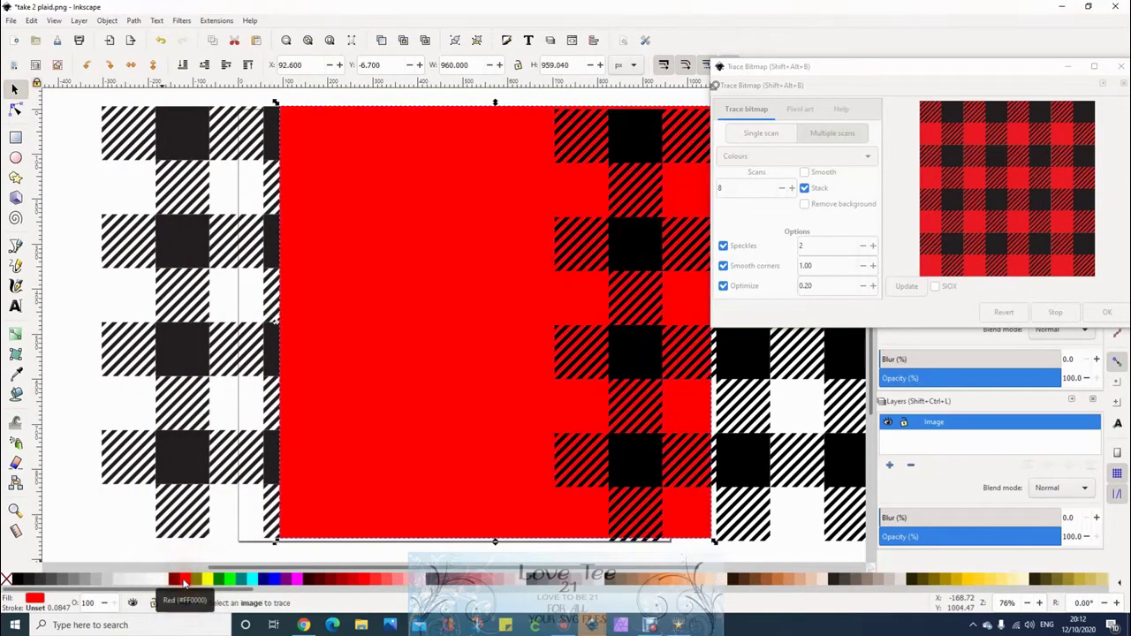
Delete the black-and-white plaid trace and move the red rectangle back into place
click(168, 464)
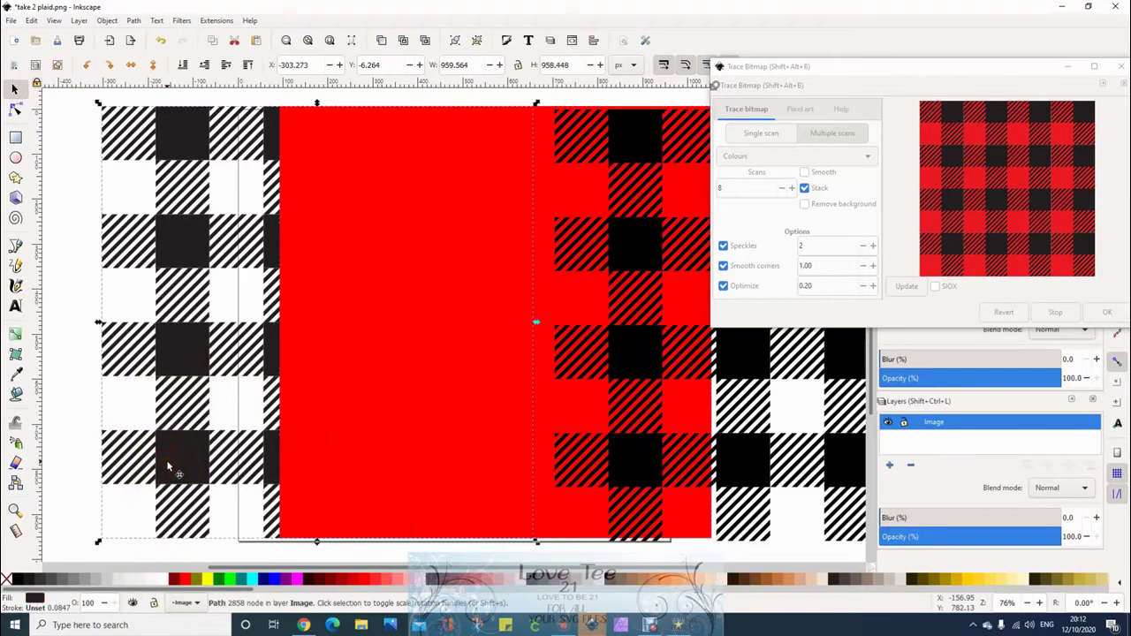
key(Delete)
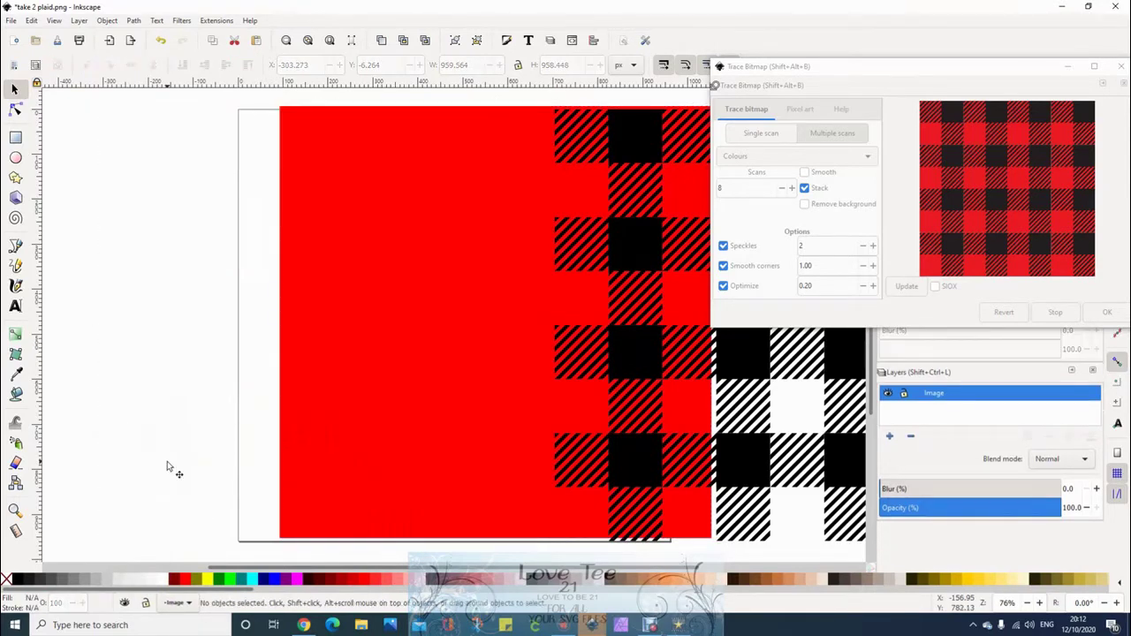
drag(390, 361, 329, 358)
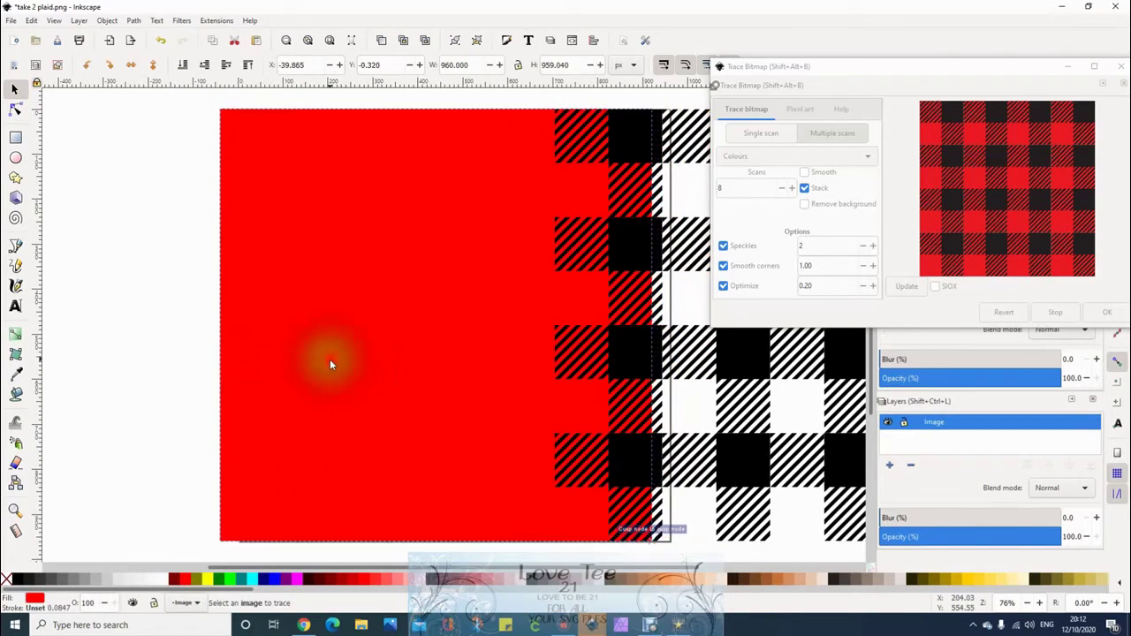
click(739, 360)
Drag the black hatched plaid over the red square and nudge its edges into alignment
drag(740, 362, 402, 362)
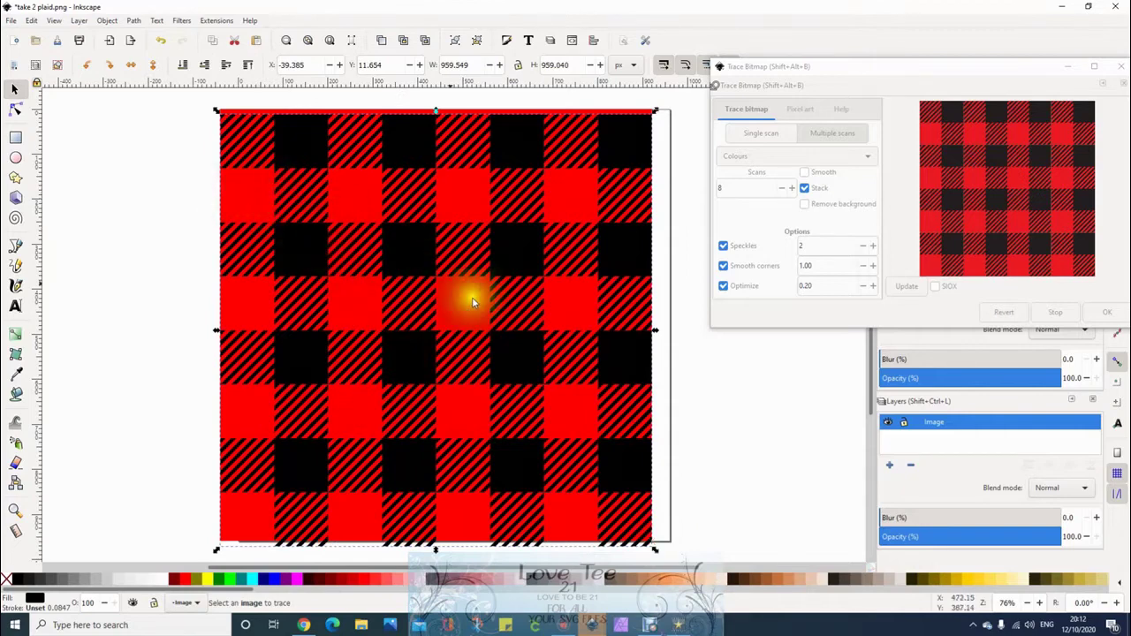
mouse_move(246, 199)
mouse_down()
mouse_move(248, 188)
mouse_move(247, 199)
mouse_up()
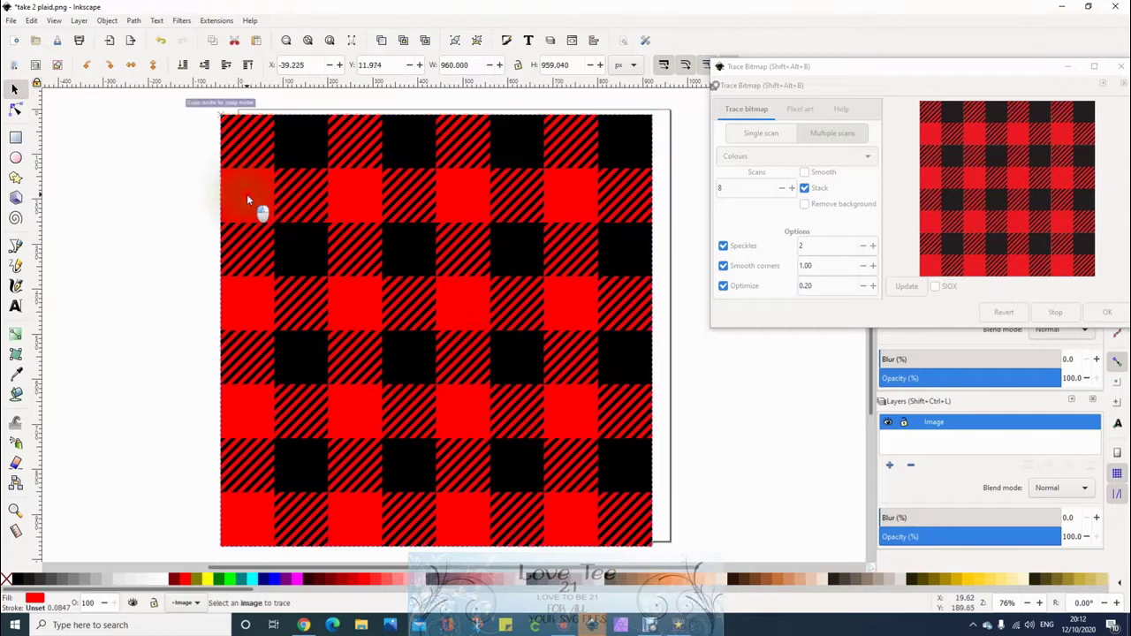
click(247, 198)
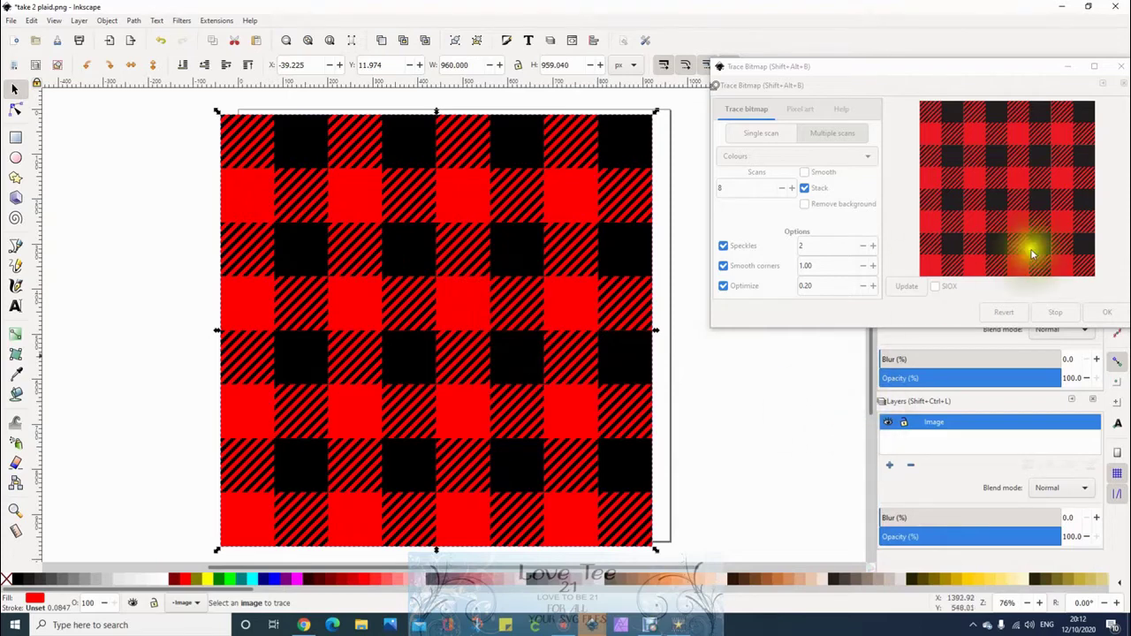
click(11, 20)
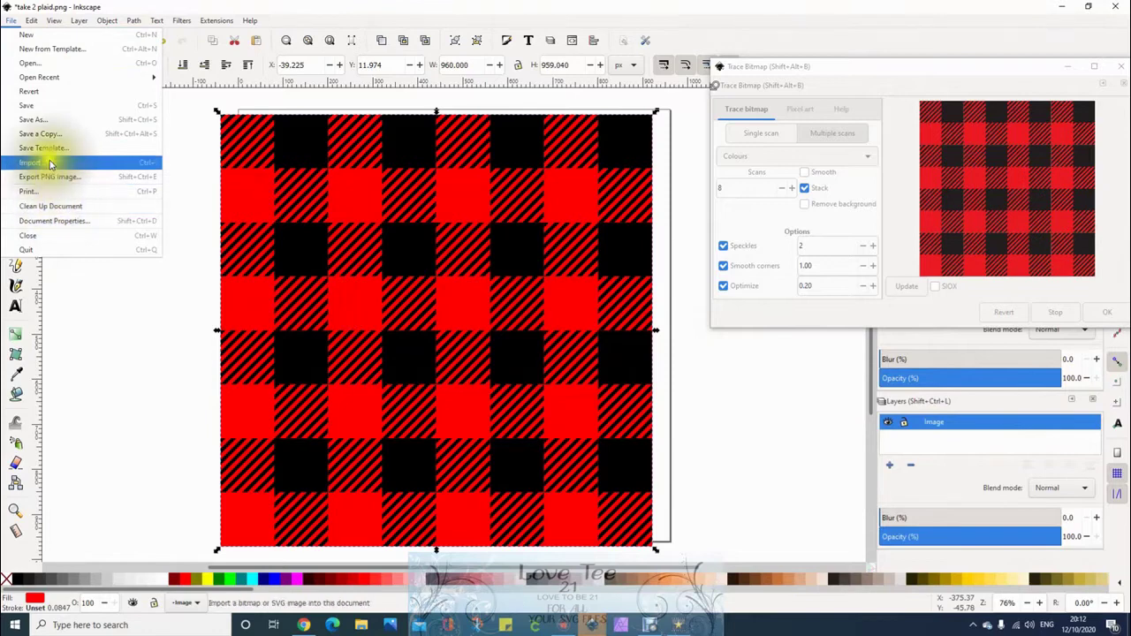
Save as take 2 plaid.svg, overwriting the existing file, then switch to Easy Cut Studio
click(45, 119)
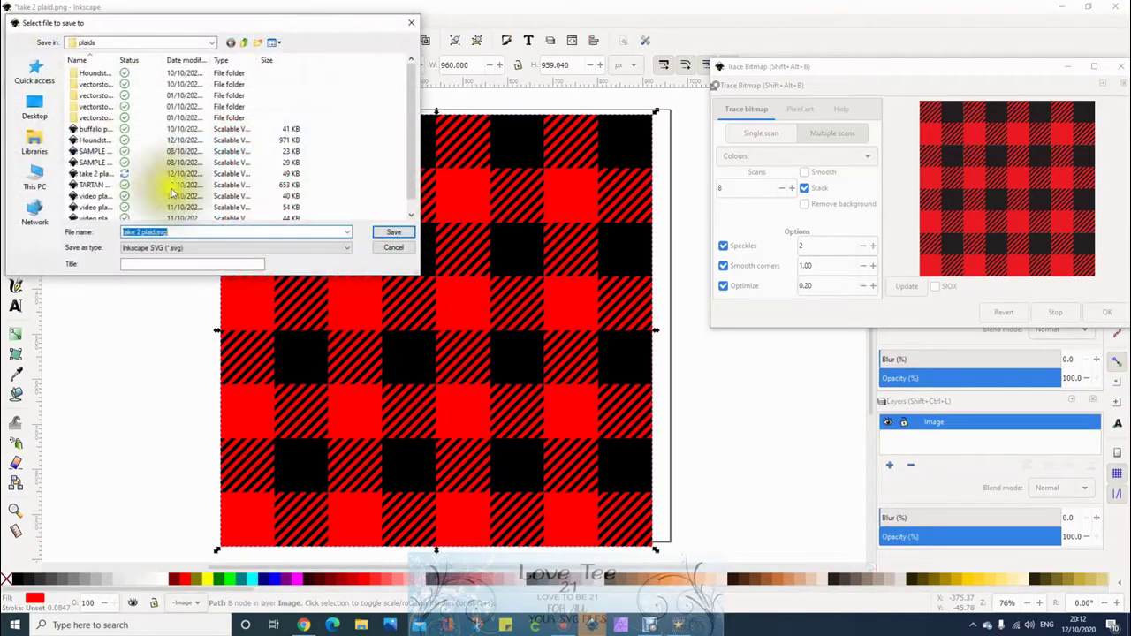
click(389, 234)
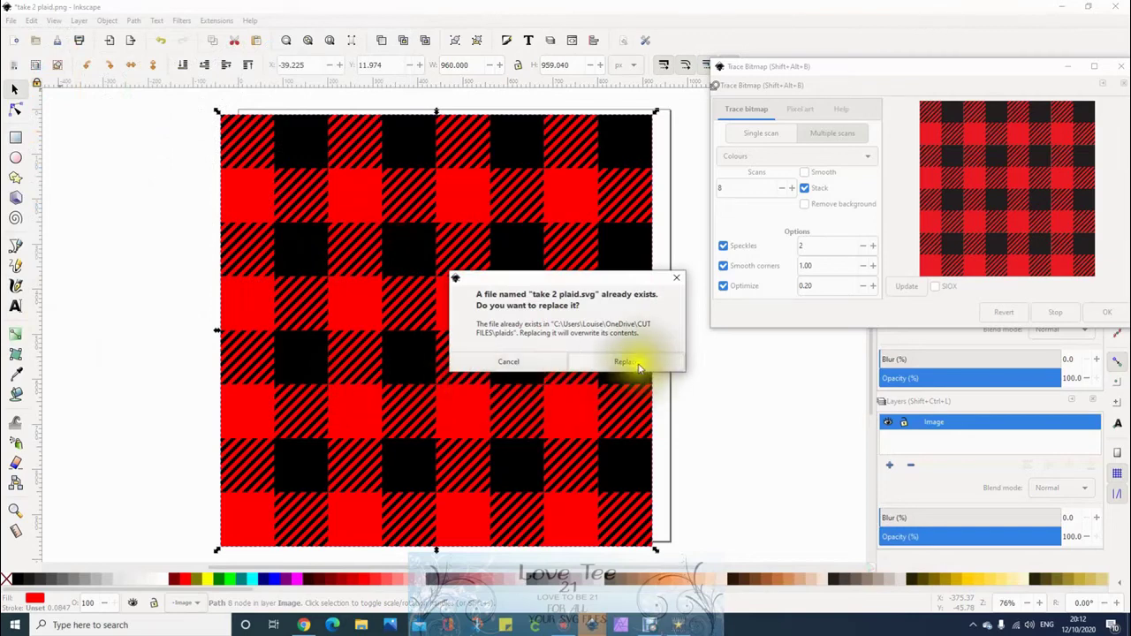
click(638, 365)
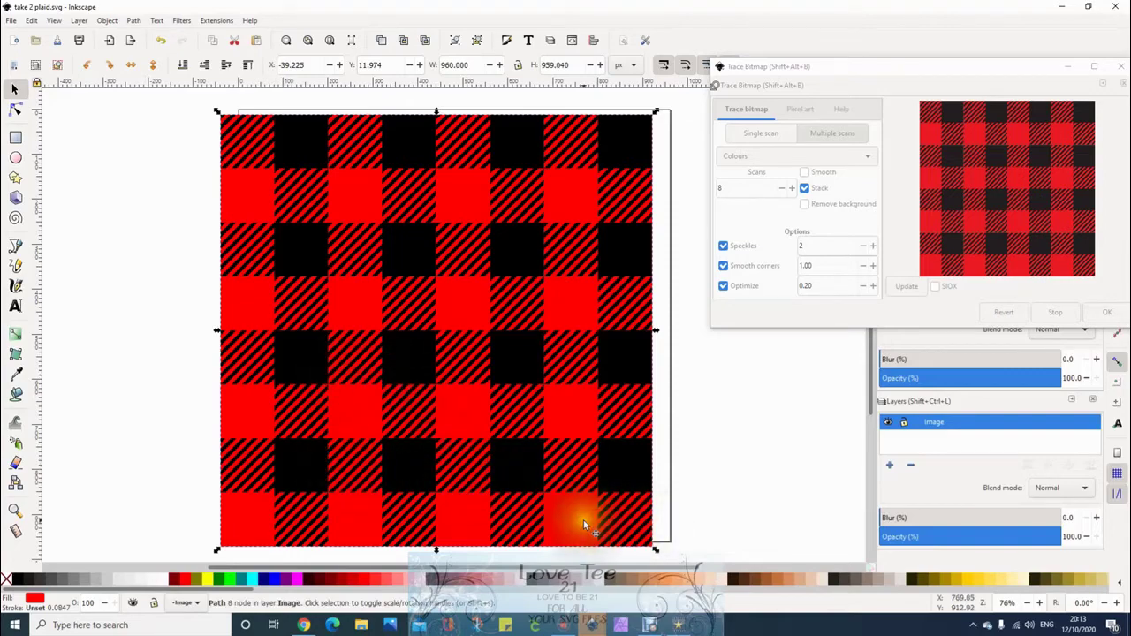
click(565, 629)
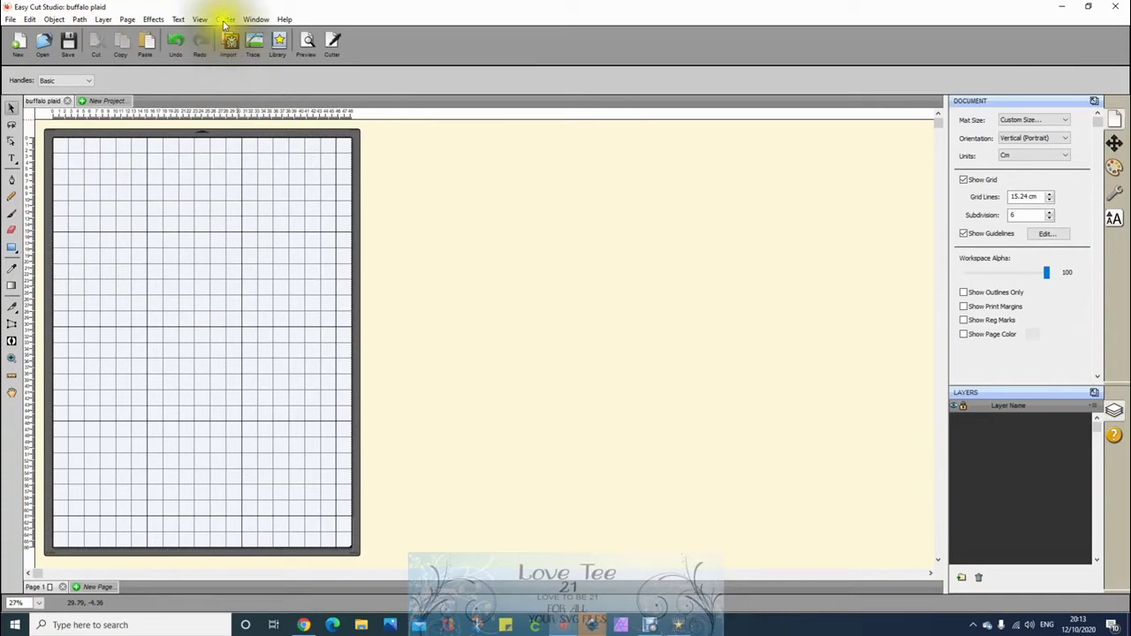
Import take 2 plaid.svg from the plaids folder and drag it to the mat's top-left corner
click(231, 45)
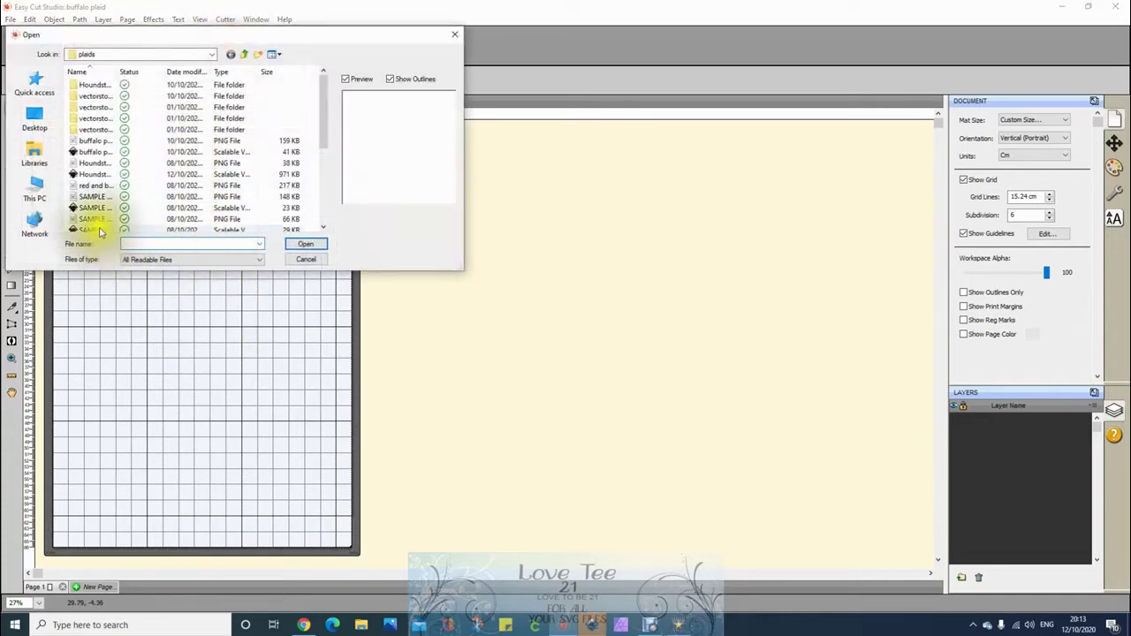
scroll(104, 219, down, 4)
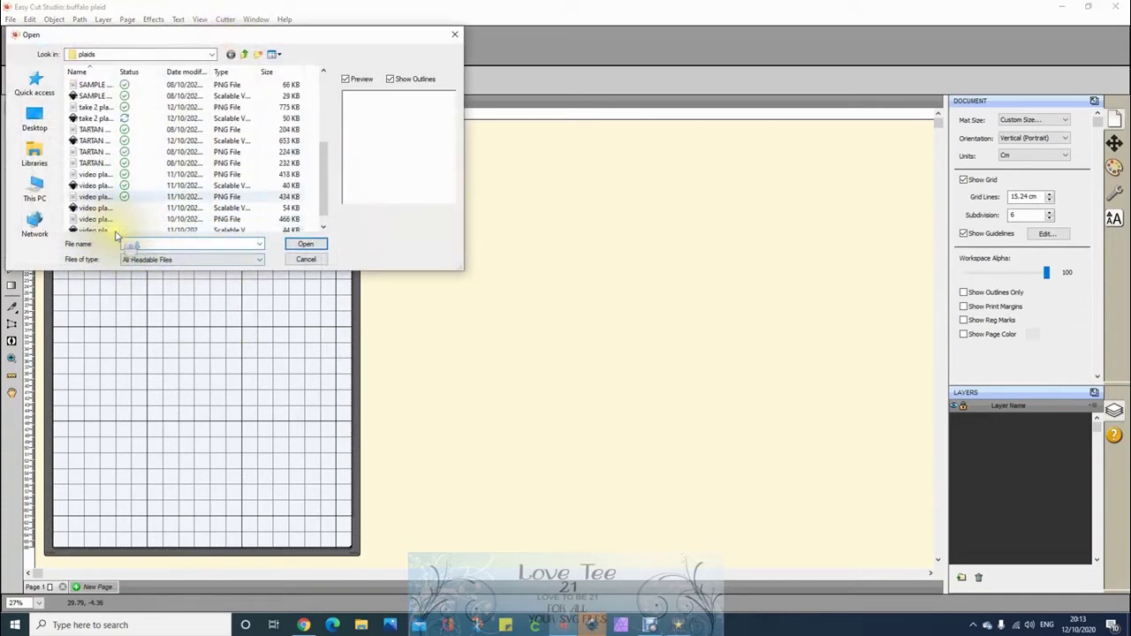
click(91, 109)
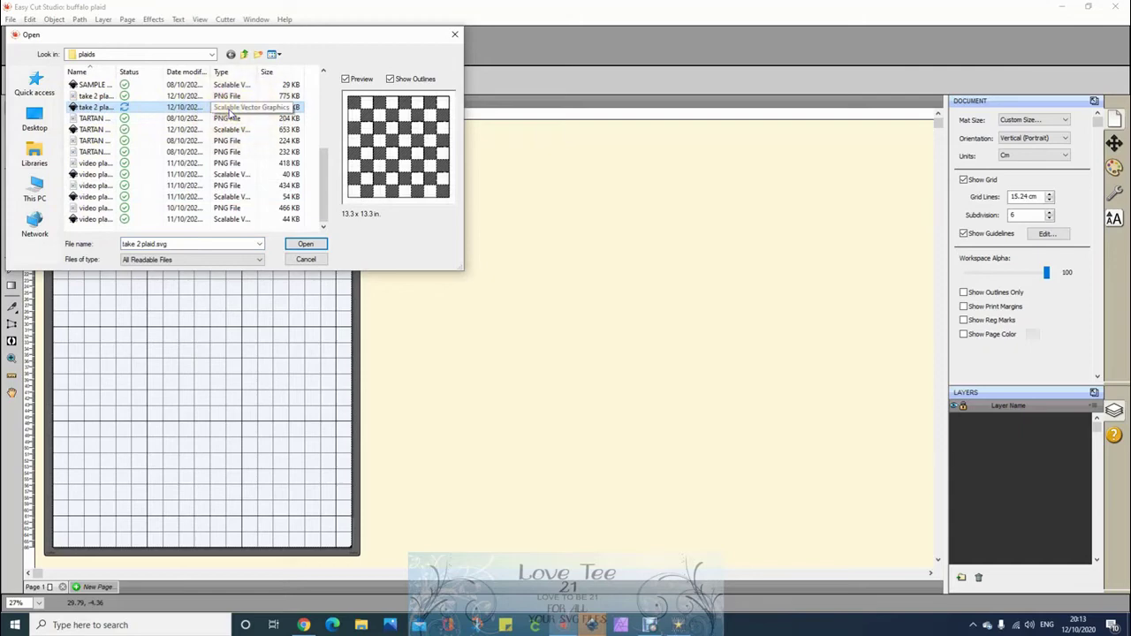
click(306, 245)
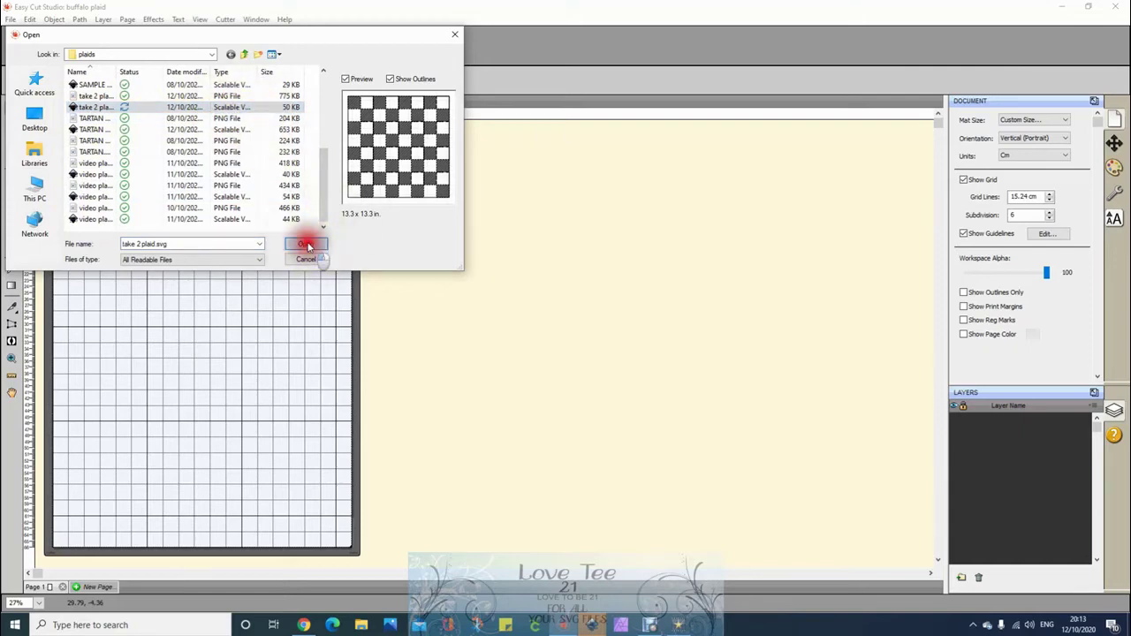
drag(265, 374, 147, 255)
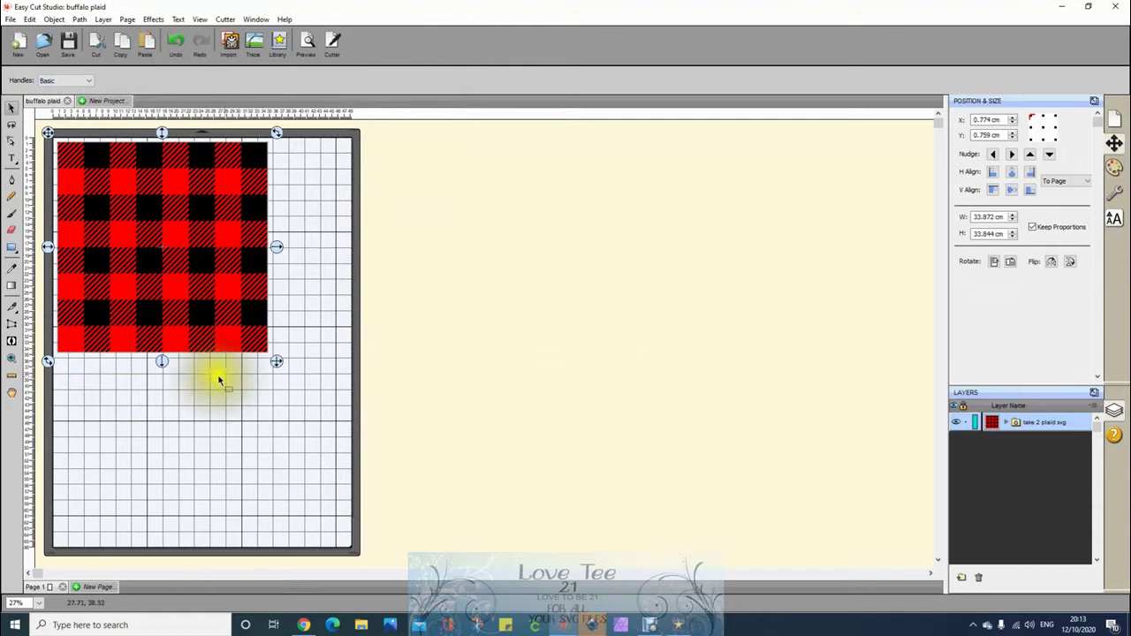
Expand the take 2 plaid.svg group and toggle path849 and path861 off and back on
click(1006, 424)
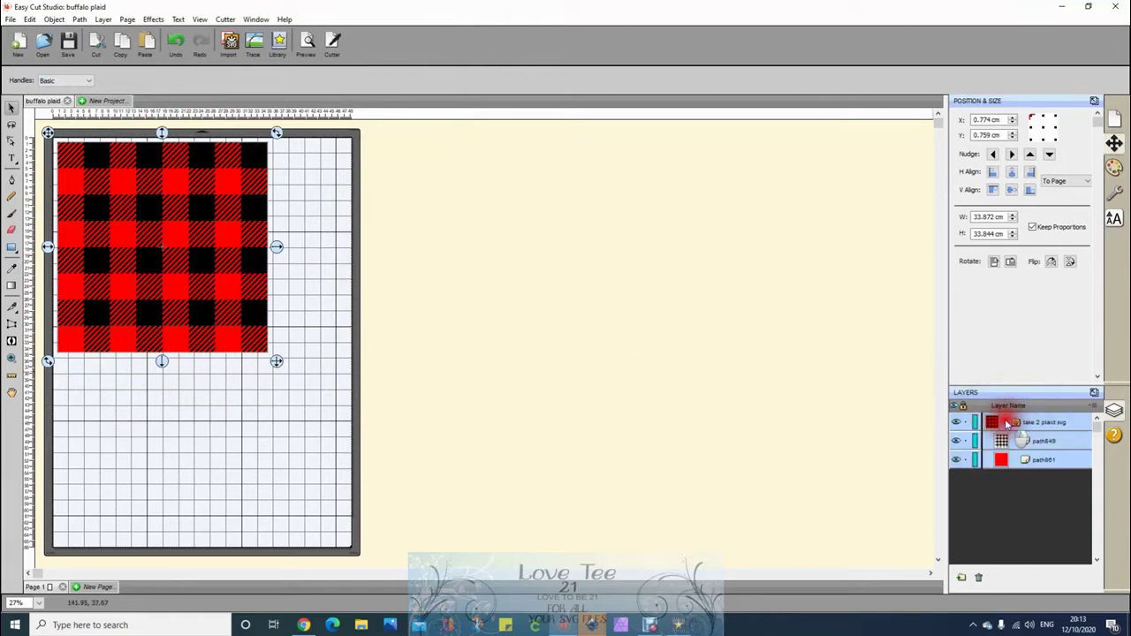
click(956, 442)
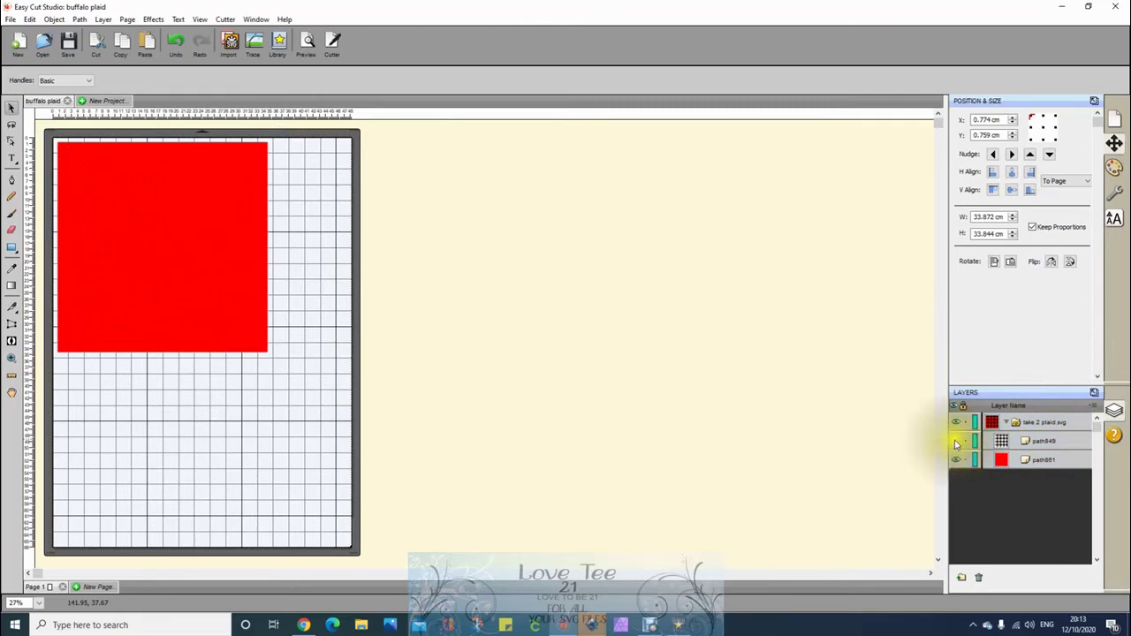
click(956, 442)
click(956, 459)
click(955, 459)
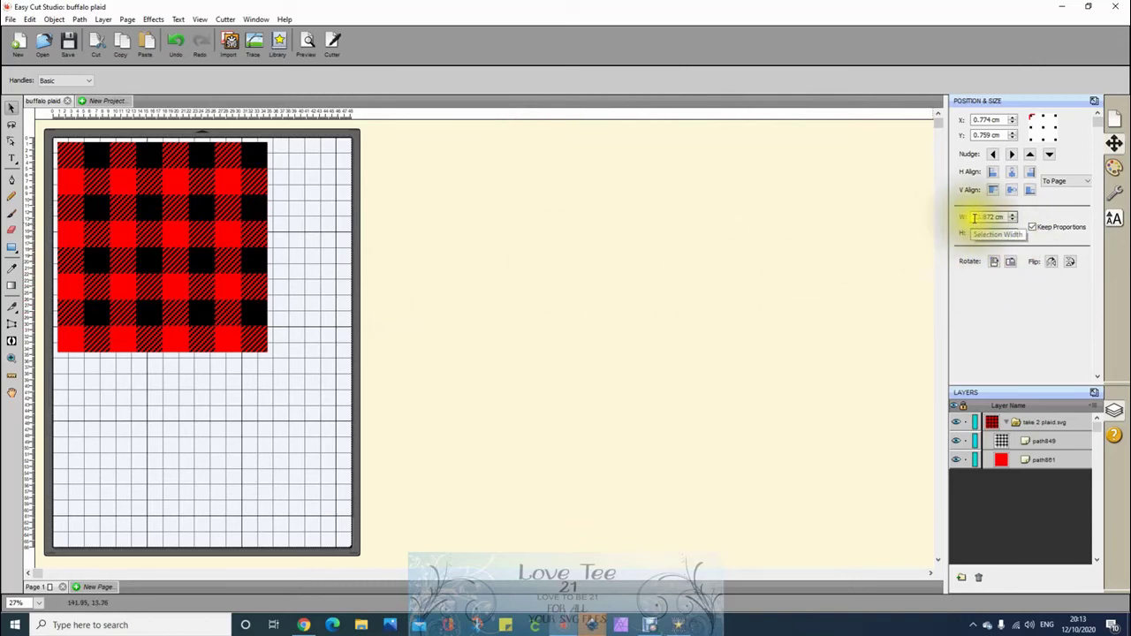
Select the current width value in the W field so it can be replaced with 10
drag(980, 217, 1010, 220)
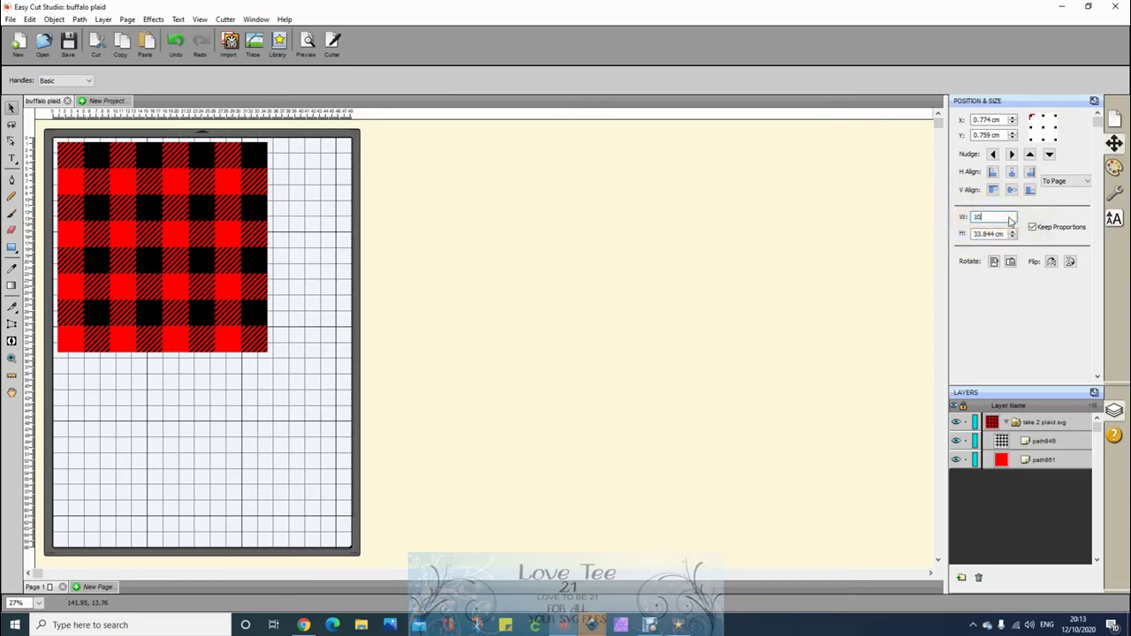